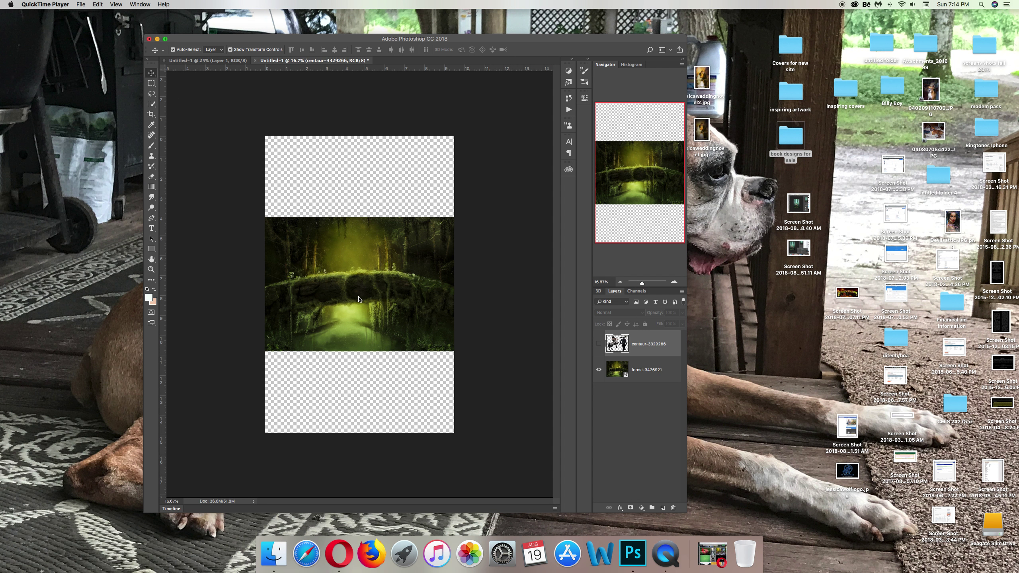
Free-transform the forest-3426921 layer, scaling it past the canvas edges so it fills the tall canvas.
{"action": "left_click", "coordinate": [298, 250]}
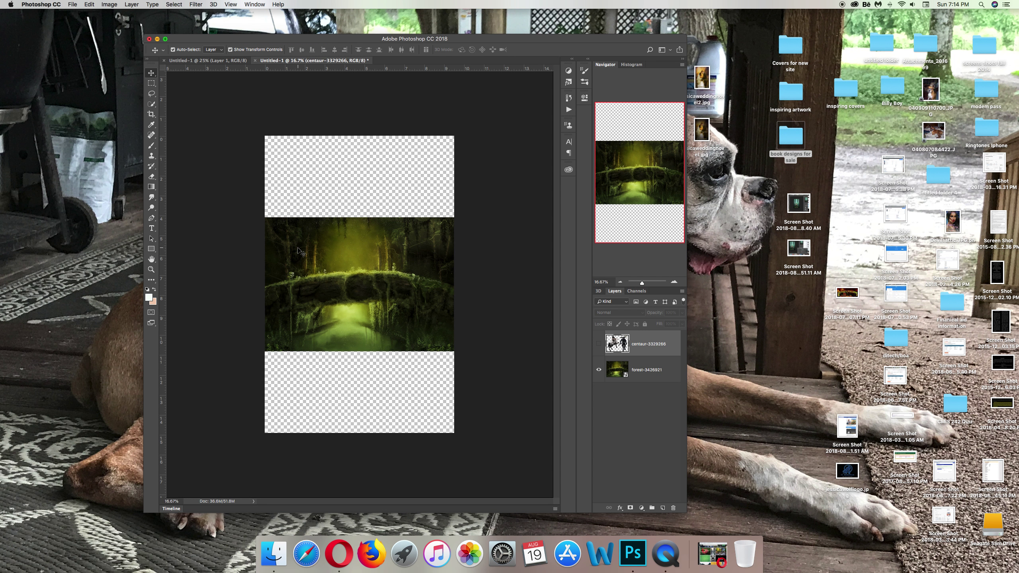
{"action": "left_click", "coordinate": [298, 250]}
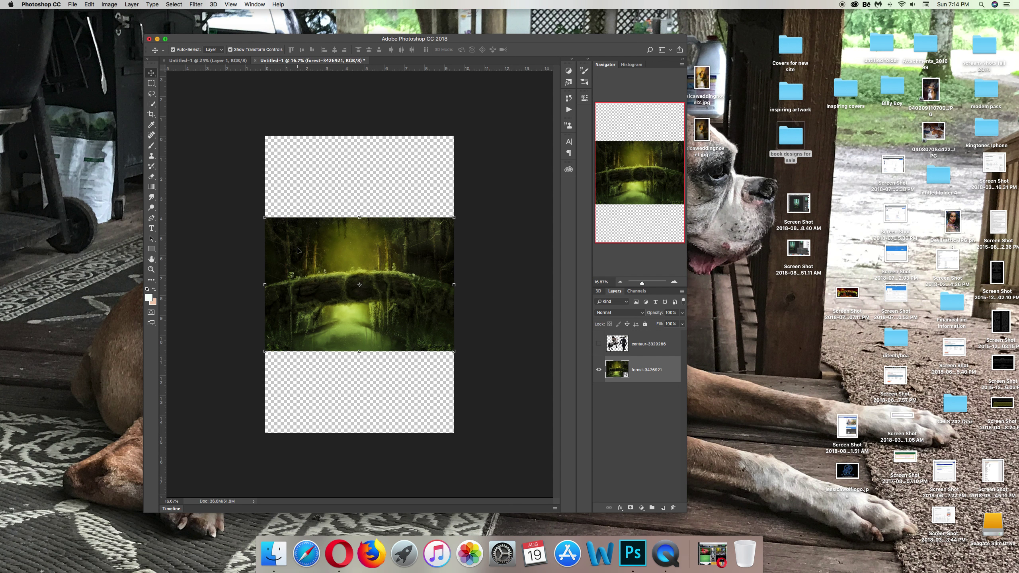
{"action": "right_click", "coordinate": [264, 214]}
{"action": "left_click", "coordinate": [269, 220]}
{"action": "mouse_move", "coordinate": [265, 218]}
{"action": "left_mouse_down"}
{"action": "mouse_move", "coordinate": [258, 147]}
{"action": "mouse_move", "coordinate": [235, 130]}
{"action": "left_mouse_up"}
{"action": "left_click_drag", "start_coordinate": [454, 351], "coordinate": [514, 446]}
{"action": "left_click_drag", "start_coordinate": [512, 290], "coordinate": [488, 292]}
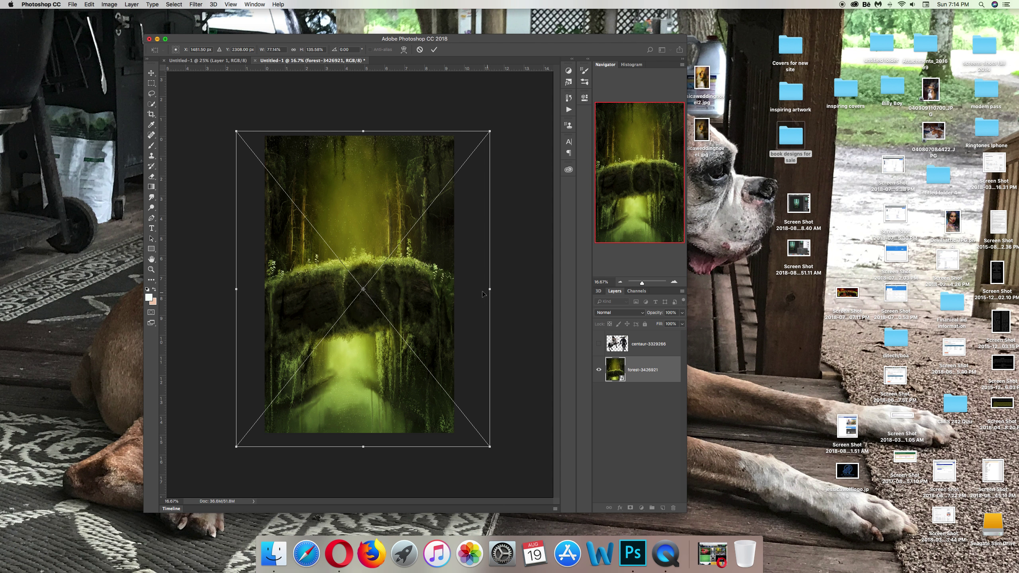
{"action": "left_click_drag", "start_coordinate": [237, 289], "coordinate": [235, 289]}
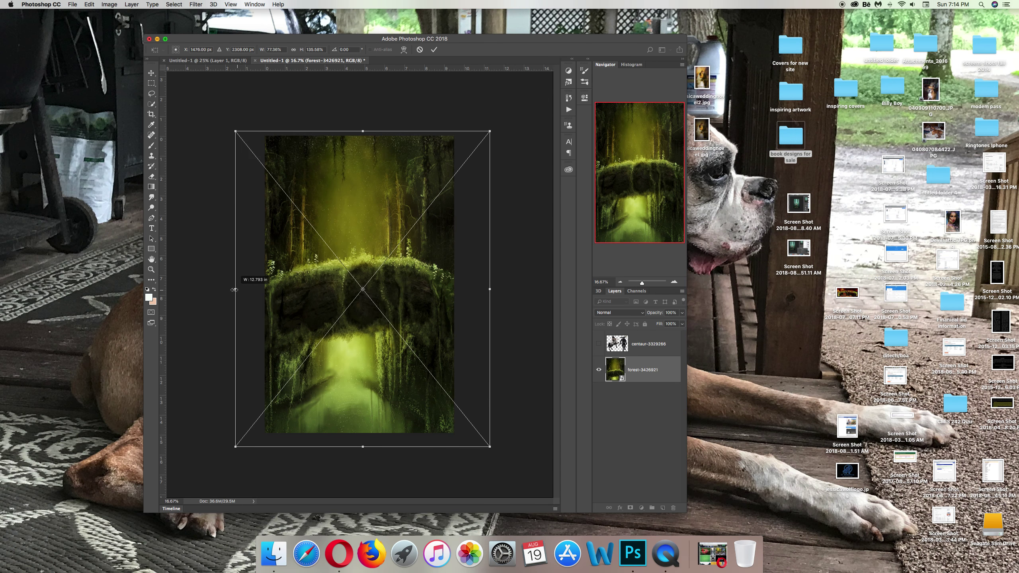
{"action": "right_click", "coordinate": [306, 292]}
{"action": "key", "text": "Return"}
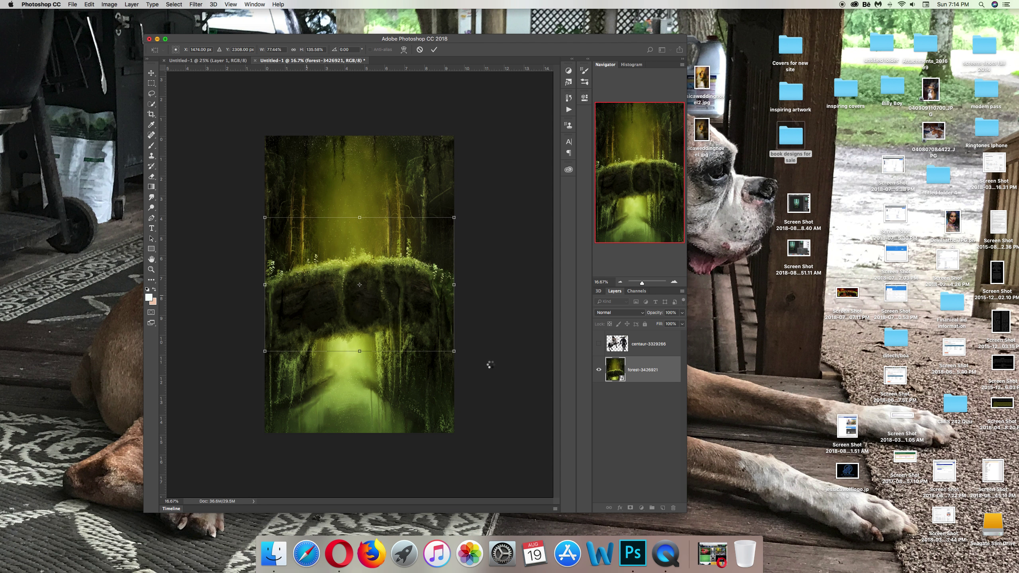
Switch between the forest and centaur layers, ending with centaur-3329266 selected.
{"action": "left_click", "coordinate": [612, 347]}
{"action": "left_click", "coordinate": [613, 374]}
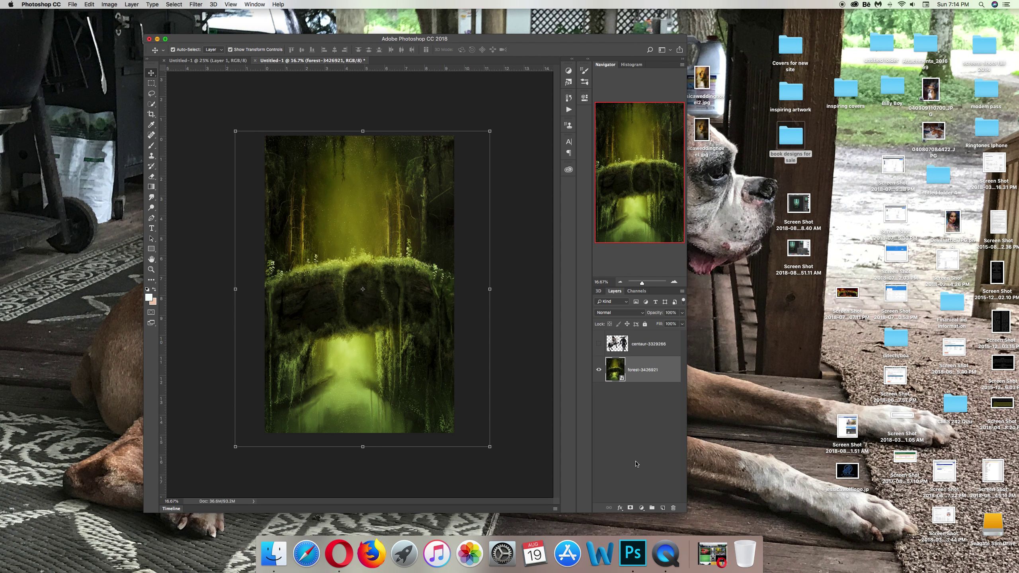
{"action": "left_click", "coordinate": [617, 344]}
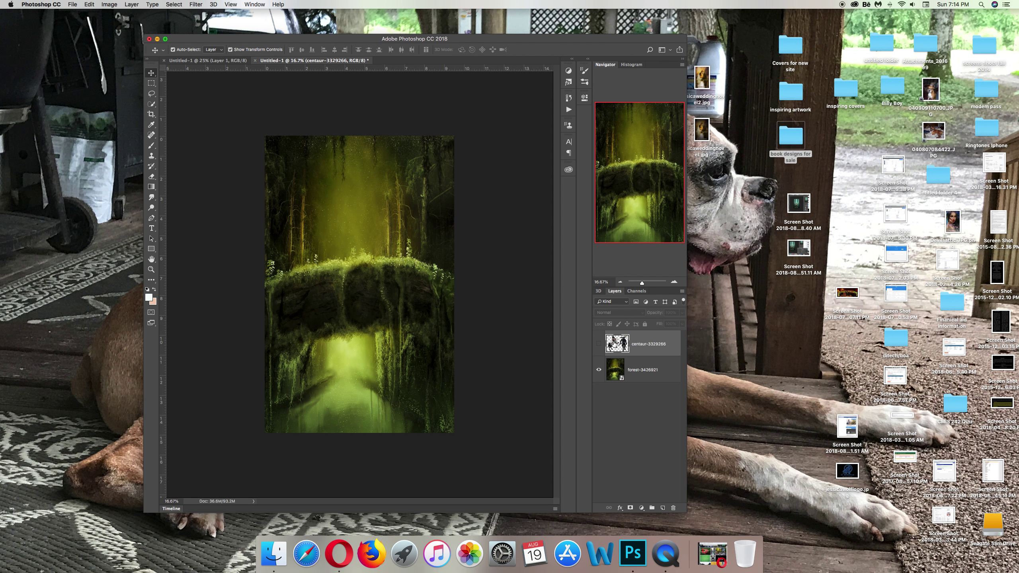
Show the centaur photo, lasso around the centaur figure and copy the selection.
{"action": "left_click", "coordinate": [599, 344]}
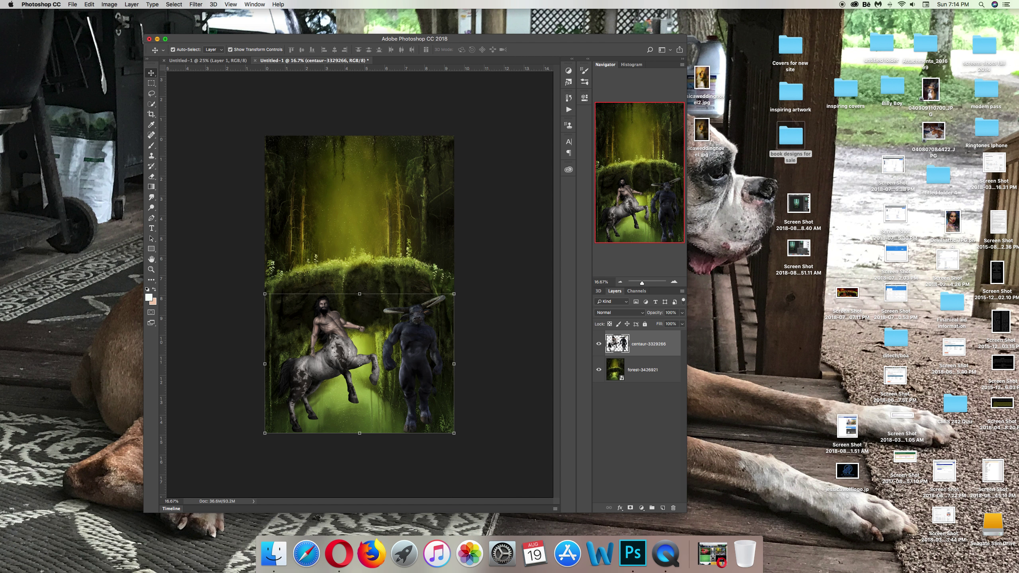
{"action": "left_click", "coordinate": [151, 94]}
{"action": "mouse_move", "coordinate": [320, 287]}
{"action": "left_mouse_down"}
{"action": "mouse_move", "coordinate": [268, 409]}
{"action": "mouse_move", "coordinate": [330, 440]}
{"action": "mouse_move", "coordinate": [388, 380]}
{"action": "mouse_move", "coordinate": [380, 349]}
{"action": "left_mouse_up"}
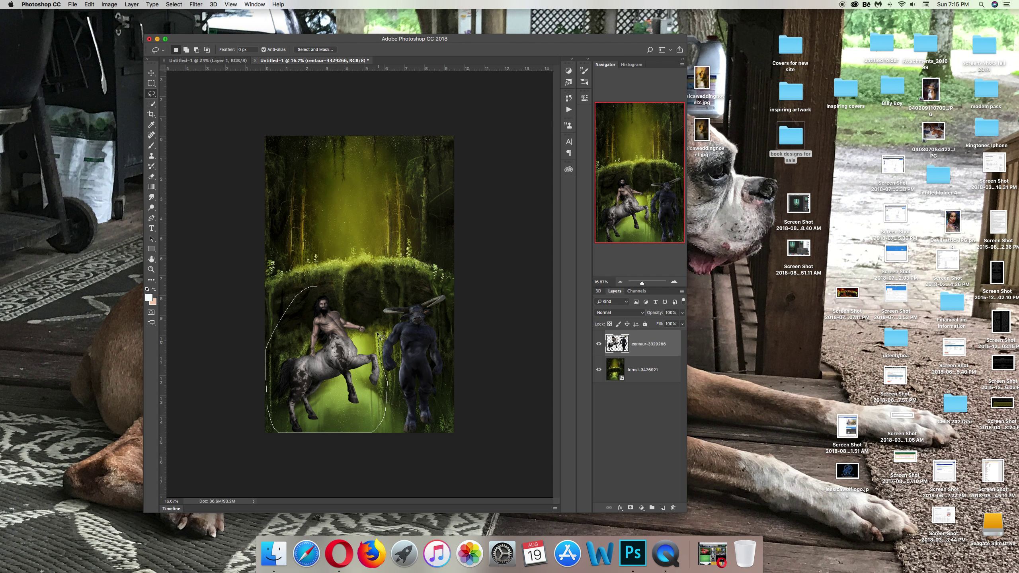
{"action": "left_click_drag", "start_coordinate": [380, 350], "coordinate": [315, 287]}
{"action": "left_click", "coordinate": [92, 7]}
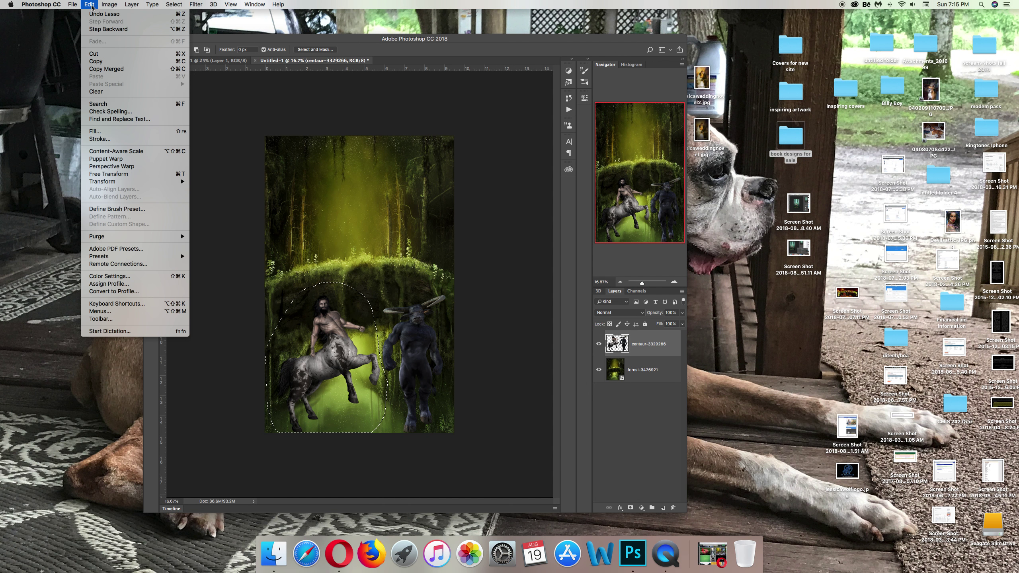
{"action": "left_click", "coordinate": [100, 64]}
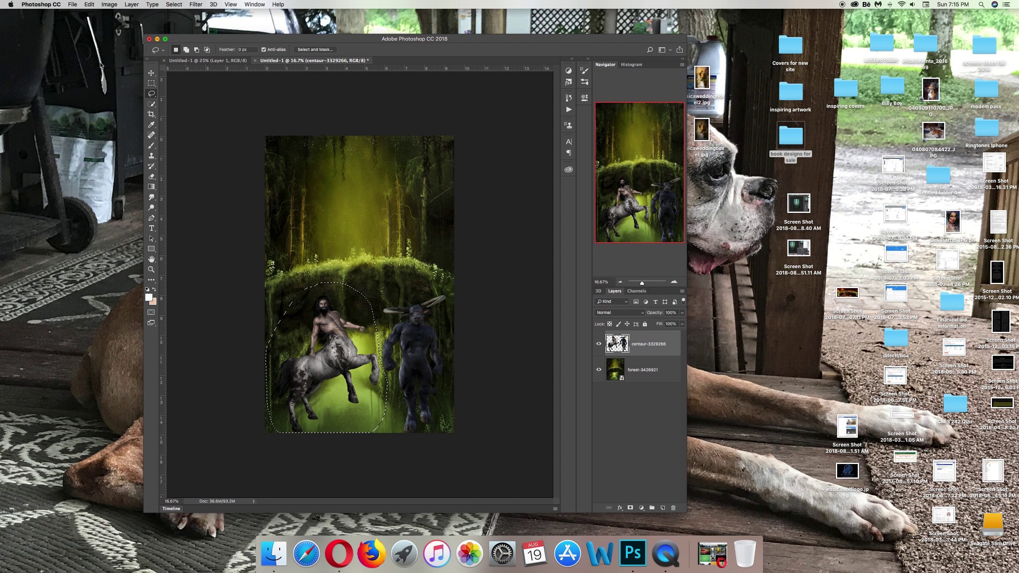
Create a new layer named 'centuar' and paste the centaur into it.
{"action": "left_click", "coordinate": [131, 4]}
{"action": "left_click", "coordinate": [241, 17]}
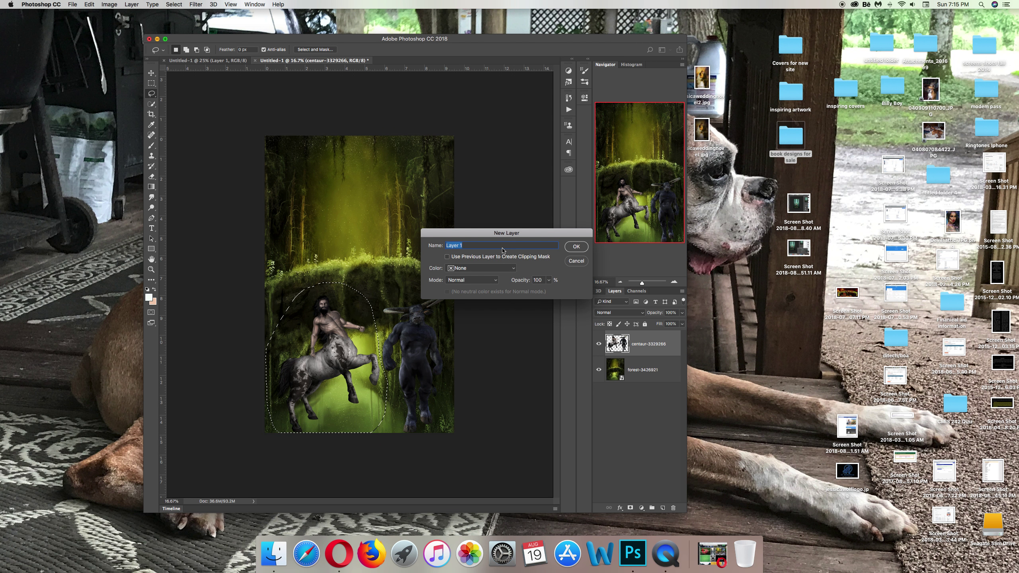
{"action": "type", "text": "centa"}
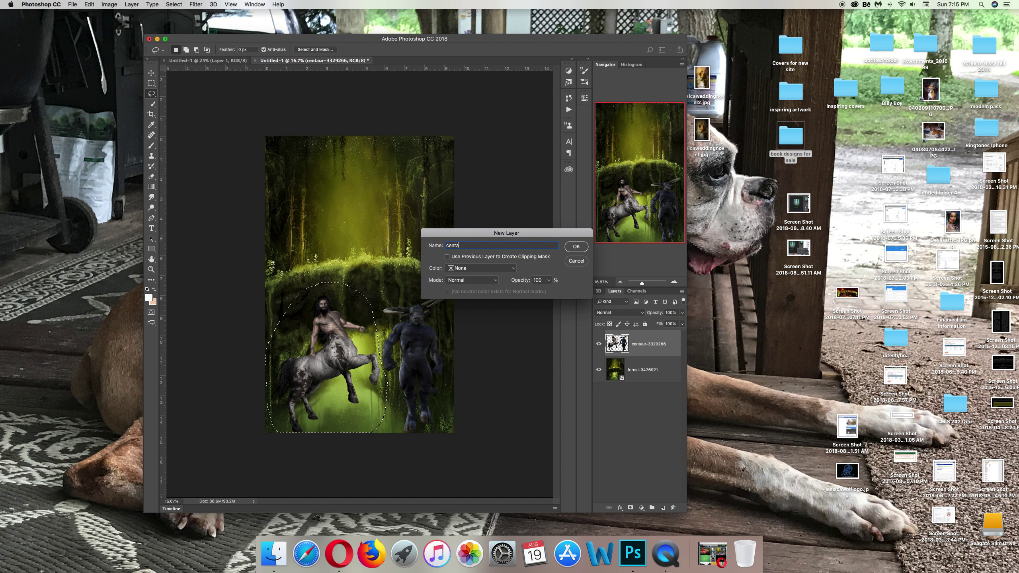
{"action": "type", "text": "r"}
{"action": "key", "text": "Return"}
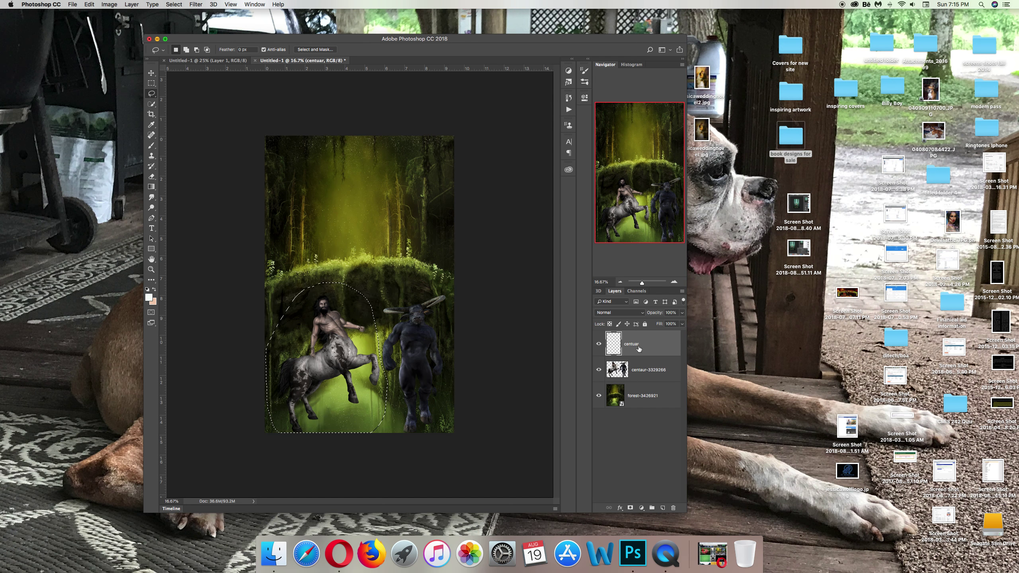
{"action": "left_click", "coordinate": [89, 4]}
{"action": "left_click", "coordinate": [99, 78]}
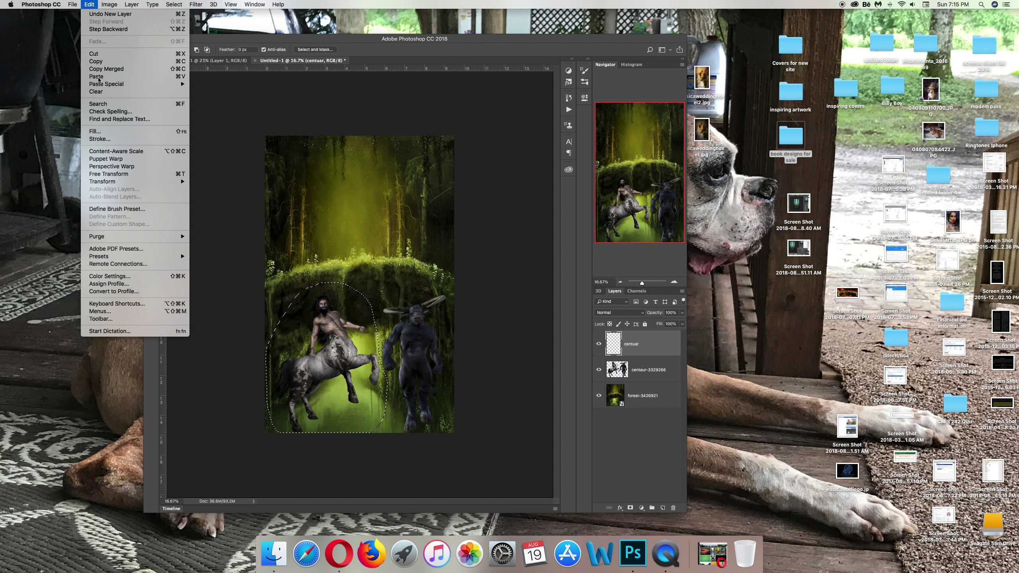
Hide the original centaur photo and move the cut-out centaur up onto the mossy bridge.
{"action": "left_click", "coordinate": [598, 370]}
{"action": "left_click", "coordinate": [151, 73]}
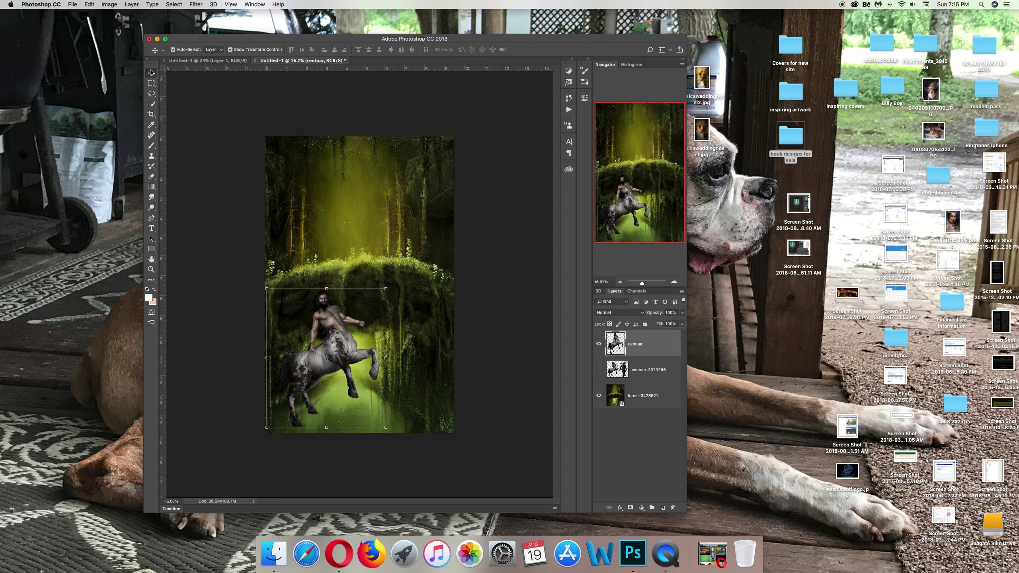
{"action": "mouse_move", "coordinate": [333, 344]}
{"action": "left_mouse_down"}
{"action": "mouse_move", "coordinate": [362, 199]}
{"action": "mouse_move", "coordinate": [353, 212]}
{"action": "left_mouse_up"}
{"action": "key", "text": "super+t"}
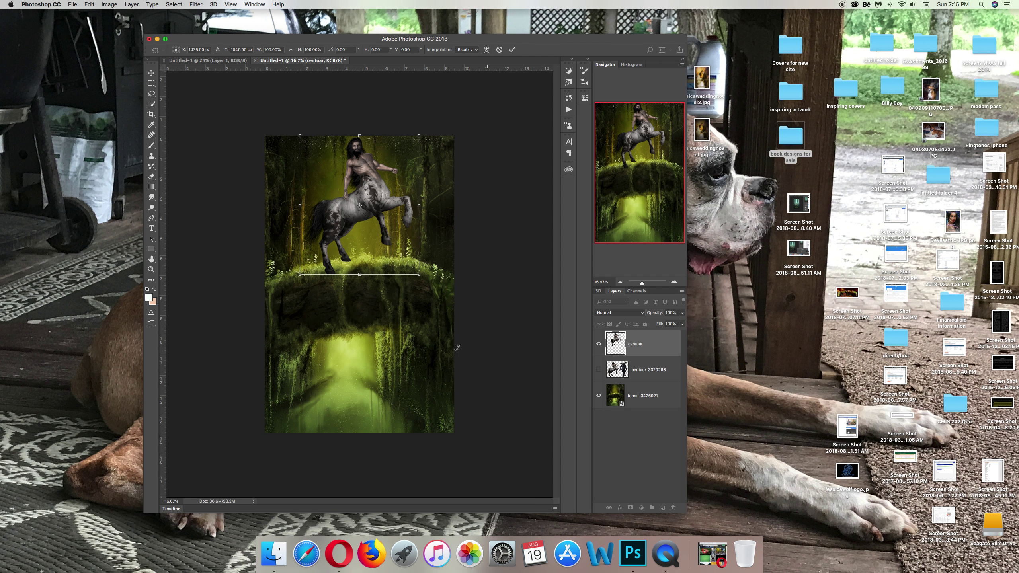
{"action": "left_click", "coordinate": [153, 73]}
{"action": "left_click", "coordinate": [570, 175]}
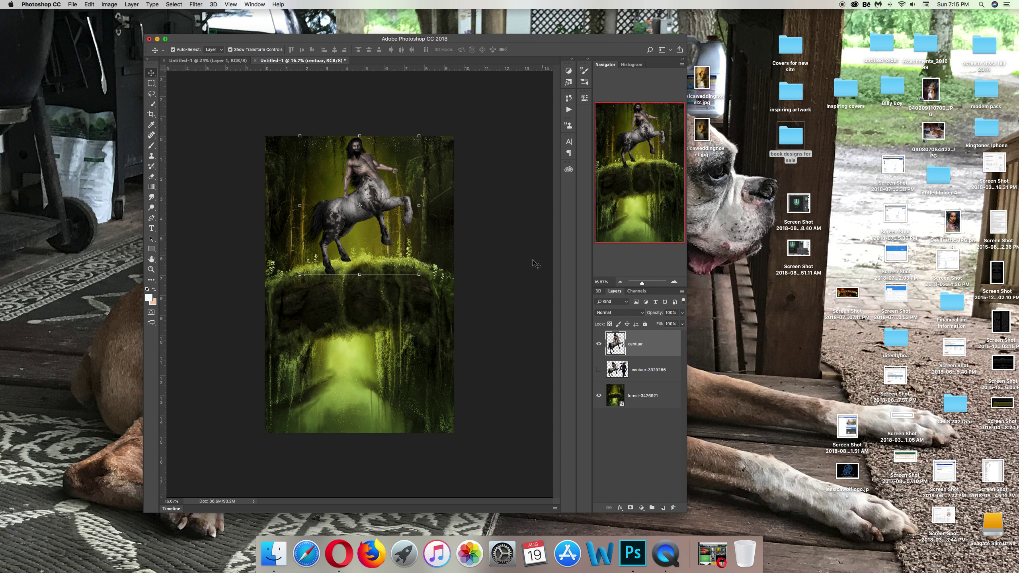
Stretch the forest image downward, then settle the centaur down onto the bridge.
{"action": "left_click", "coordinate": [623, 397]}
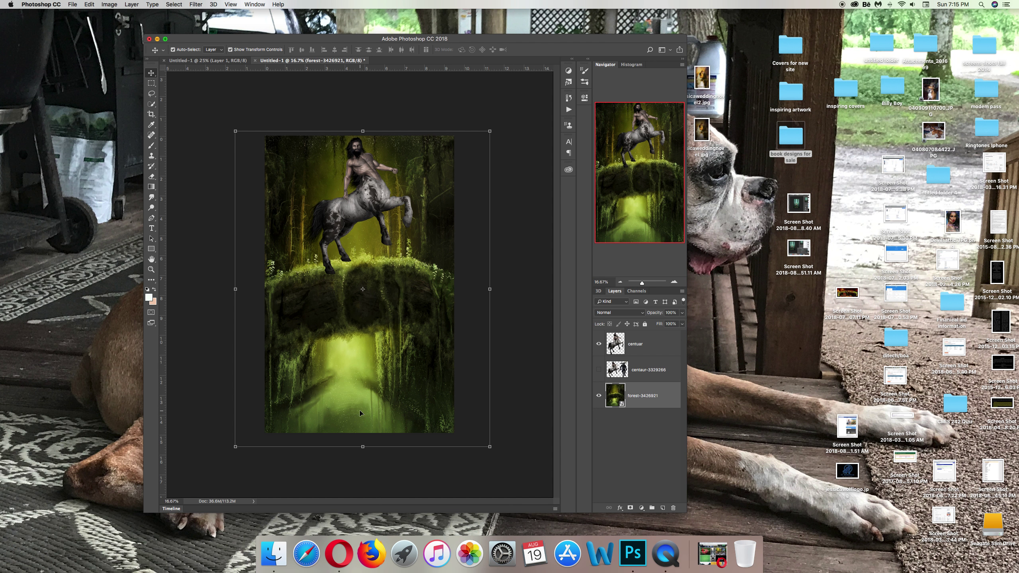
{"action": "left_click_drag", "start_coordinate": [360, 446], "coordinate": [363, 476]}
{"action": "right_click", "coordinate": [347, 364]}
{"action": "left_click", "coordinate": [467, 342]}
{"action": "key", "text": "Return"}
{"action": "left_click_drag", "start_coordinate": [356, 208], "coordinate": [359, 221]}
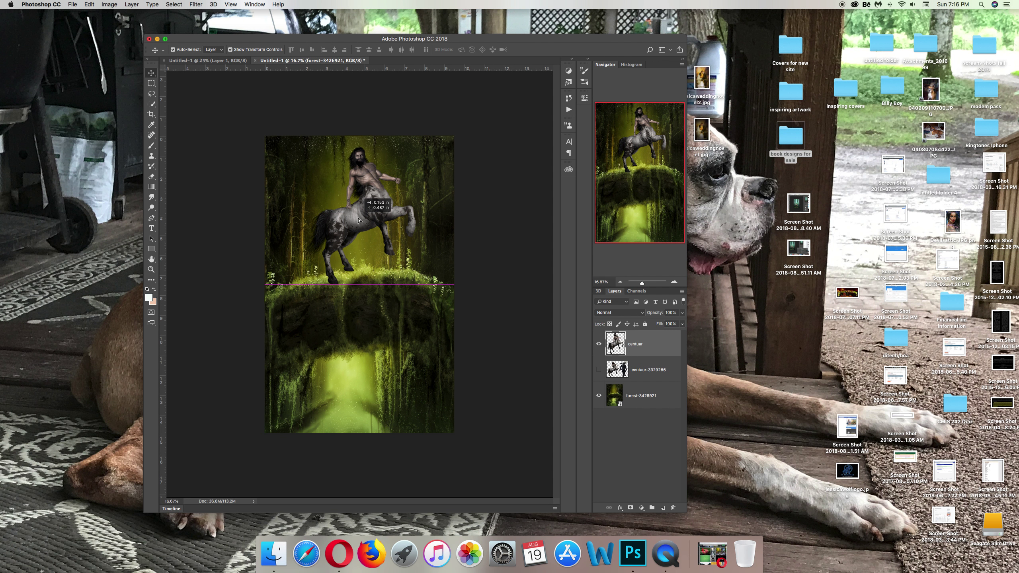
{"action": "left_click_drag", "start_coordinate": [359, 220], "coordinate": [345, 222]}
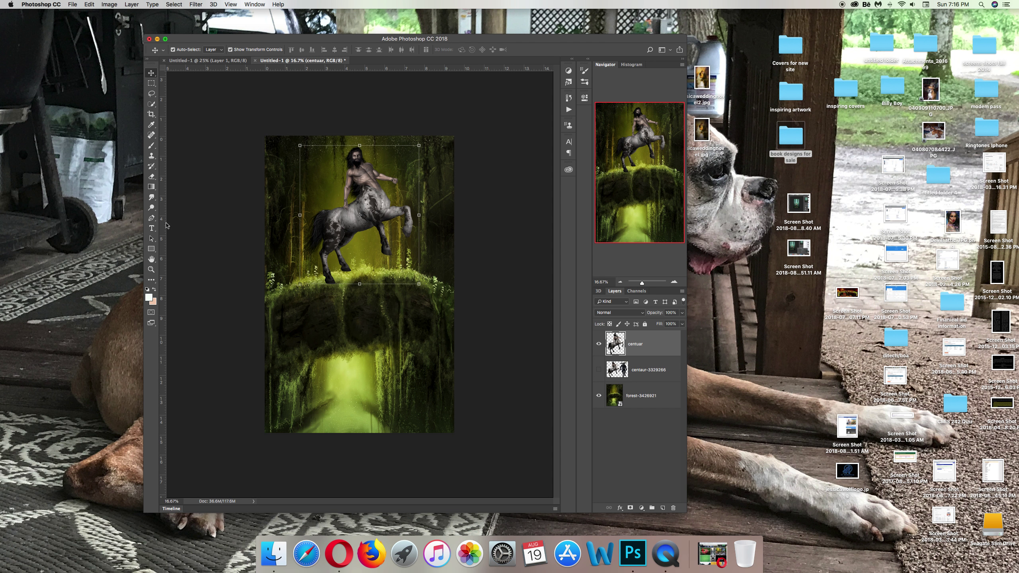
Add a vertical guide and centre the centaur along it.
{"action": "left_click_drag", "start_coordinate": [163, 225], "coordinate": [357, 203]}
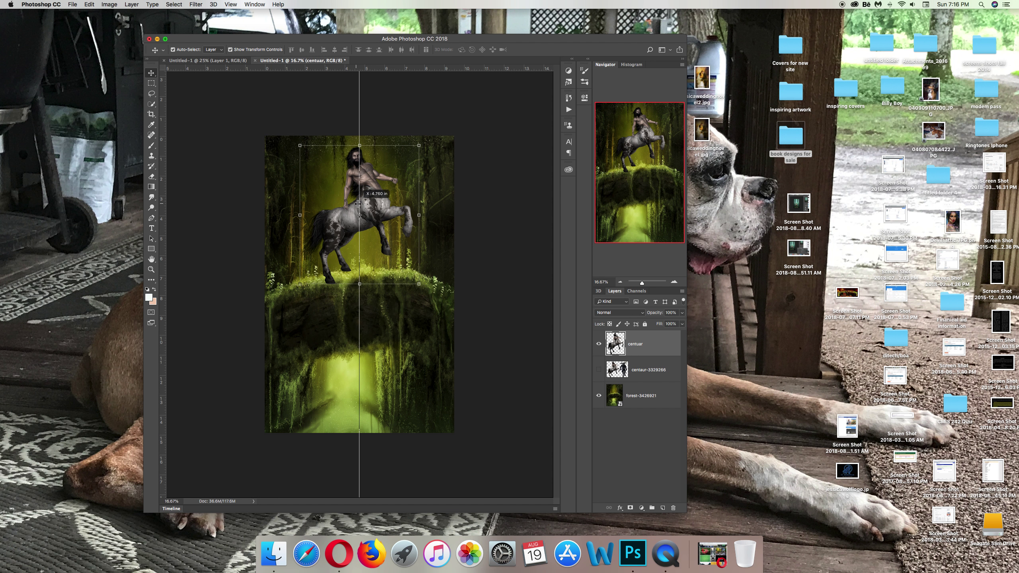
{"action": "left_click_drag", "start_coordinate": [357, 204], "coordinate": [361, 204]}
{"action": "left_click", "coordinate": [195, 143]}
{"action": "left_click", "coordinate": [379, 210]}
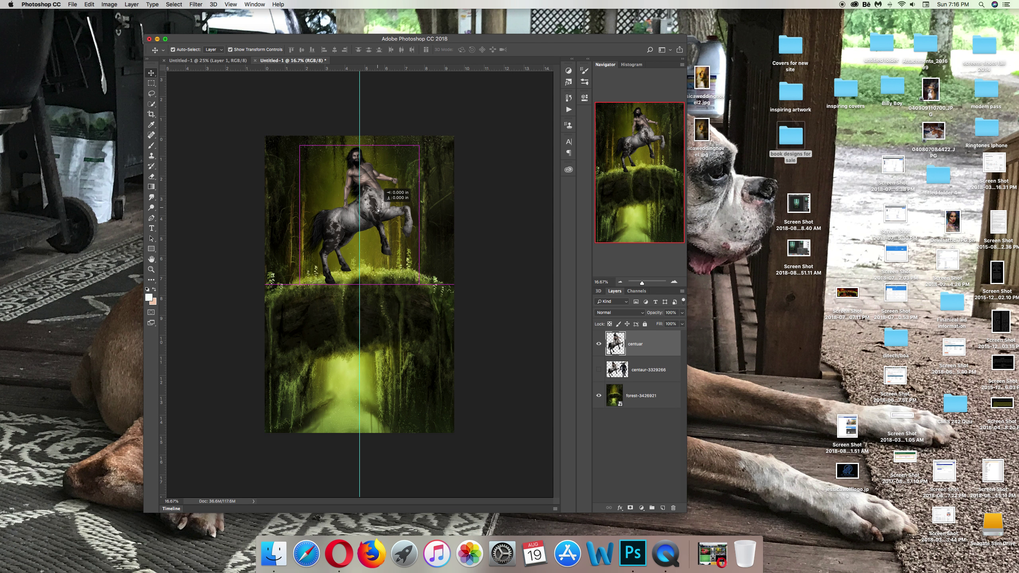
{"action": "left_click_drag", "start_coordinate": [379, 210], "coordinate": [378, 210]}
{"action": "left_click_drag", "start_coordinate": [377, 210], "coordinate": [381, 211]}
{"action": "left_click_drag", "start_coordinate": [380, 211], "coordinate": [380, 211]}
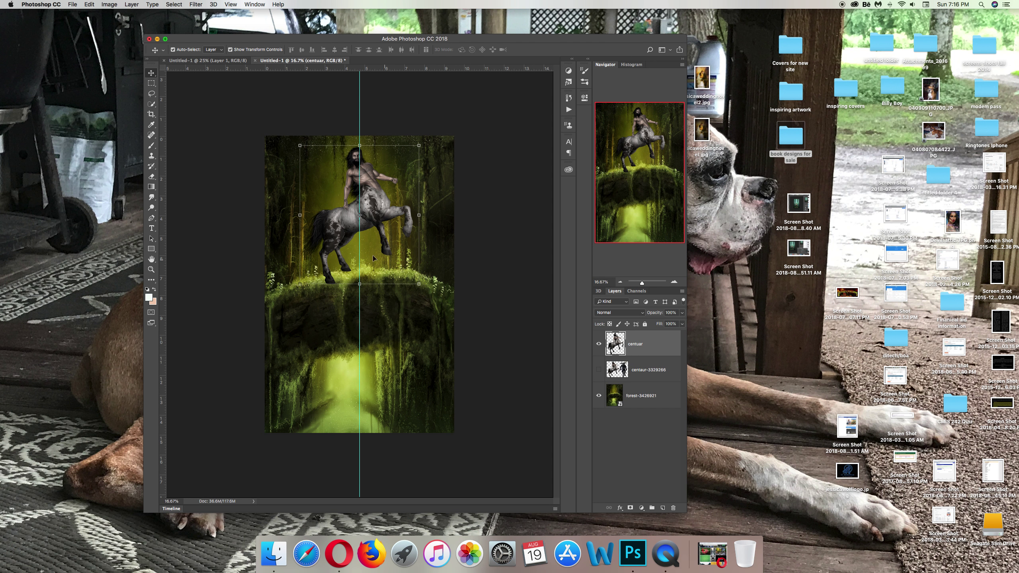
Perspective-transform the centaur, tilting it about 3 degrees to sit on the bridge.
{"action": "left_click", "coordinate": [360, 173]}
{"action": "left_click", "coordinate": [367, 169]}
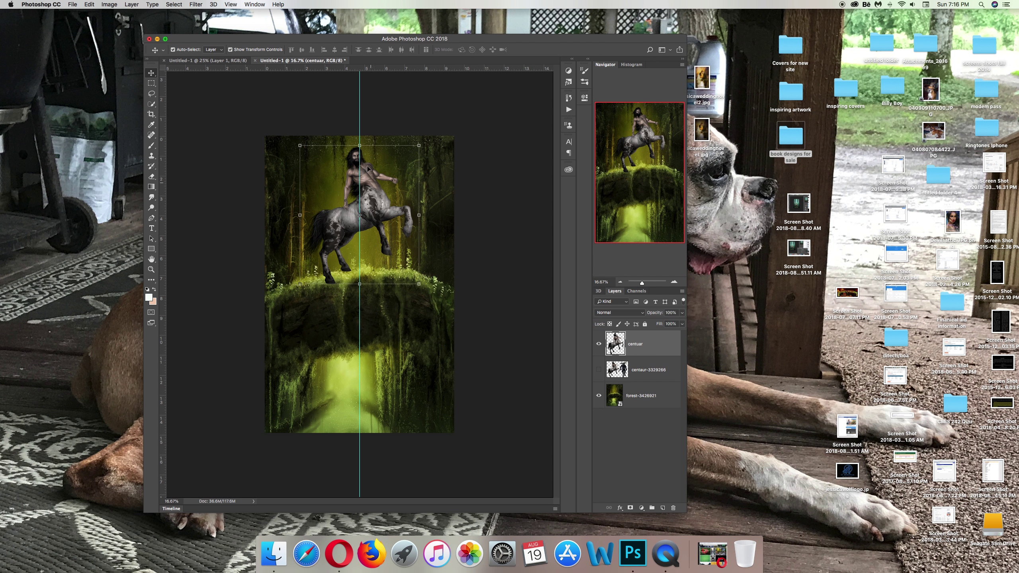
{"action": "left_click", "coordinate": [360, 145]}
{"action": "right_click", "coordinate": [359, 144]}
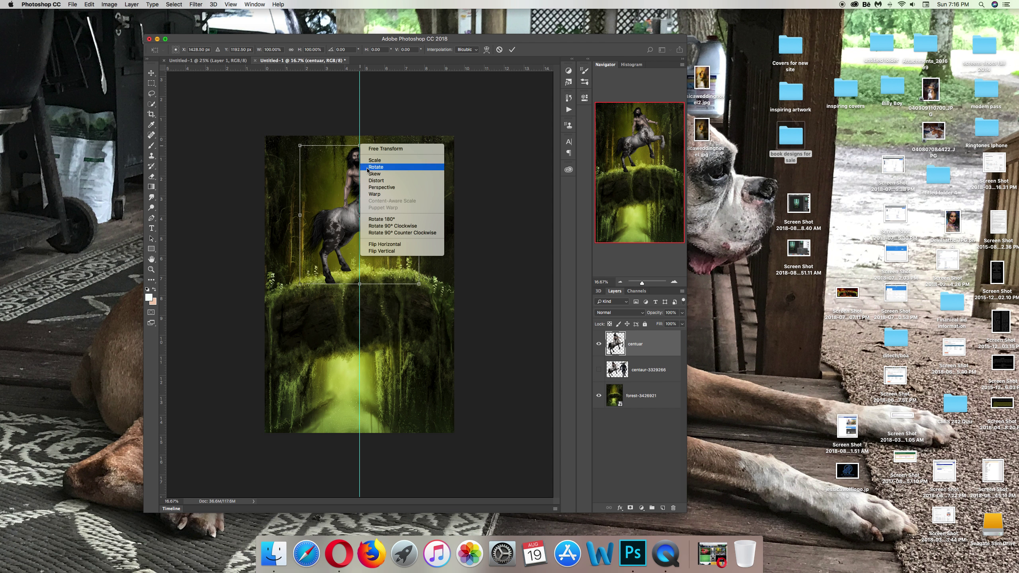
{"action": "left_click", "coordinate": [372, 188]}
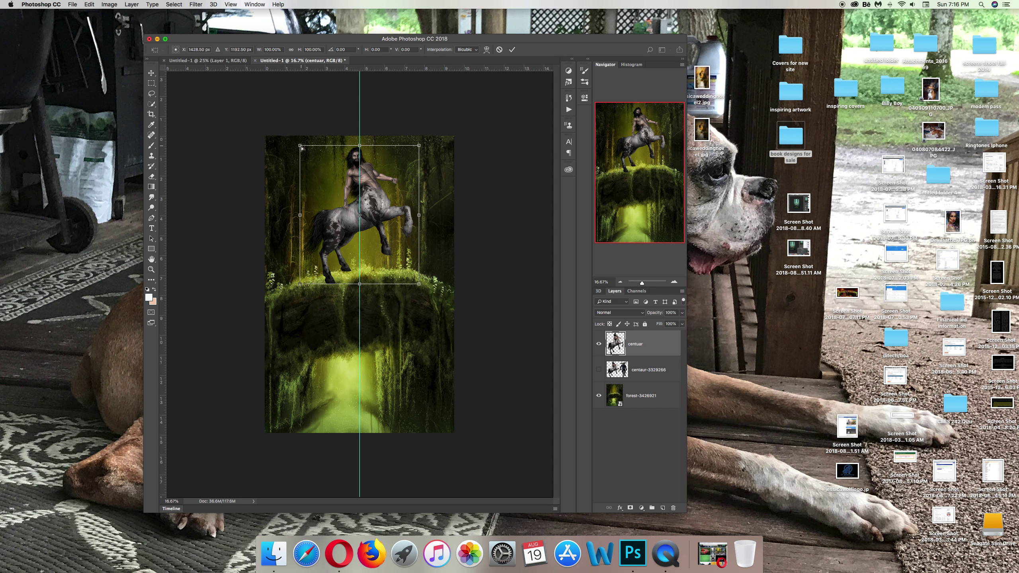
{"action": "left_click_drag", "start_coordinate": [302, 149], "coordinate": [301, 151]}
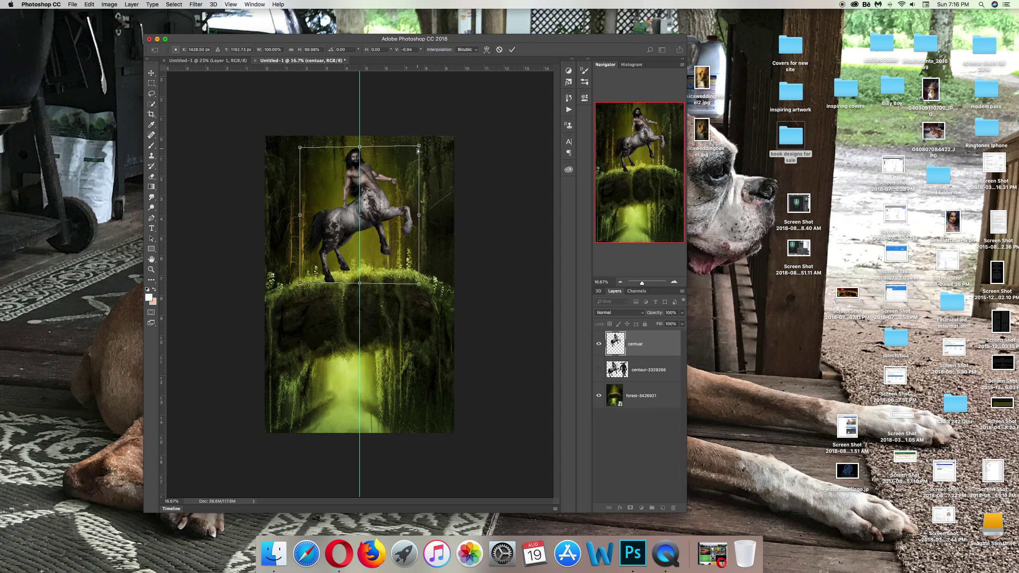
{"action": "left_click_drag", "start_coordinate": [417, 151], "coordinate": [415, 149]}
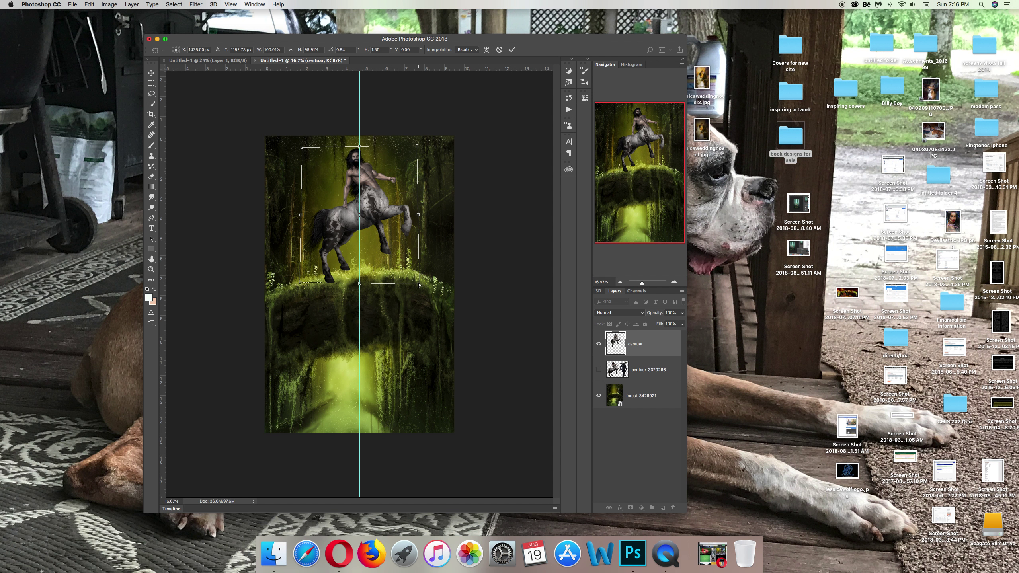
{"action": "left_click_drag", "start_coordinate": [419, 285], "coordinate": [424, 279]}
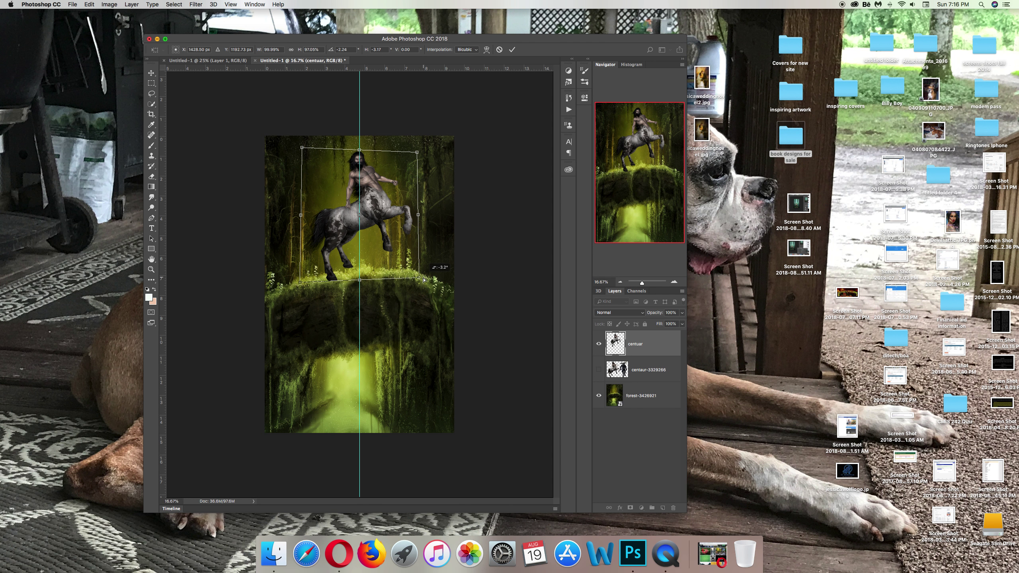
{"action": "left_click_drag", "start_coordinate": [424, 279], "coordinate": [423, 277]}
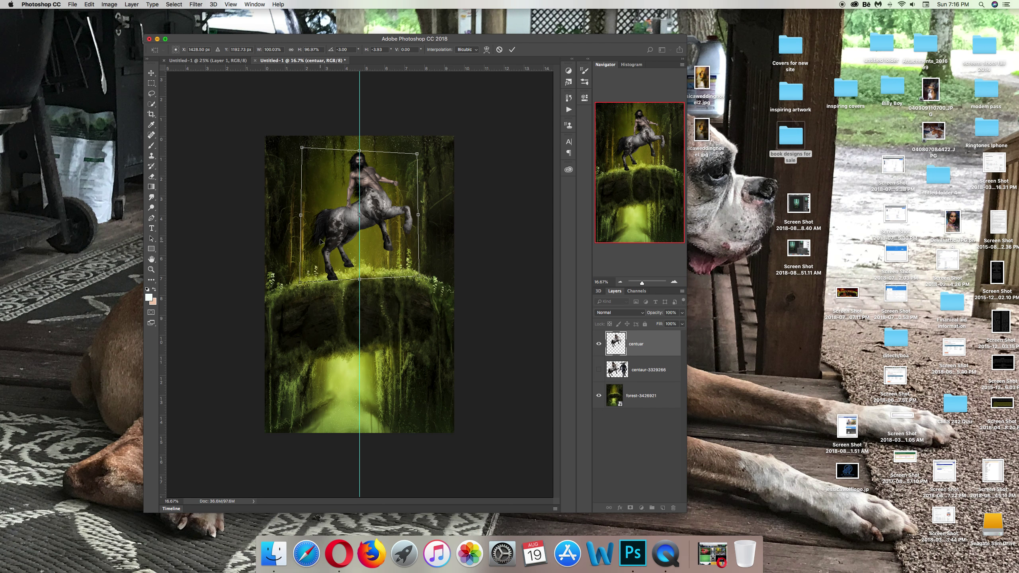
Apply the pending centaur transformation, then deselect and reselect the centuar layer.
{"action": "key", "text": "v"}
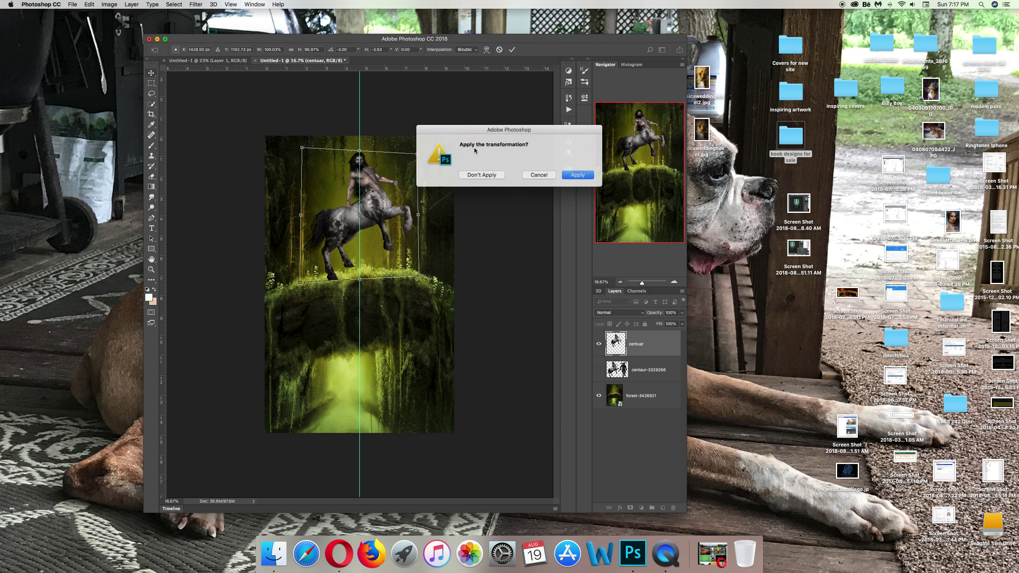
{"action": "left_click", "coordinate": [575, 175]}
{"action": "left_click", "coordinate": [522, 285]}
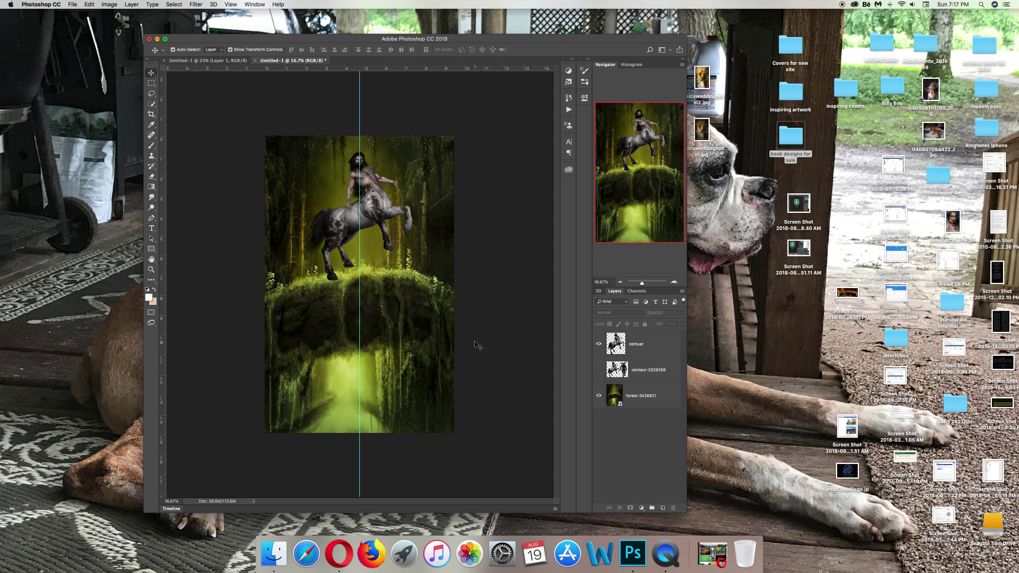
{"action": "left_click", "coordinate": [377, 213]}
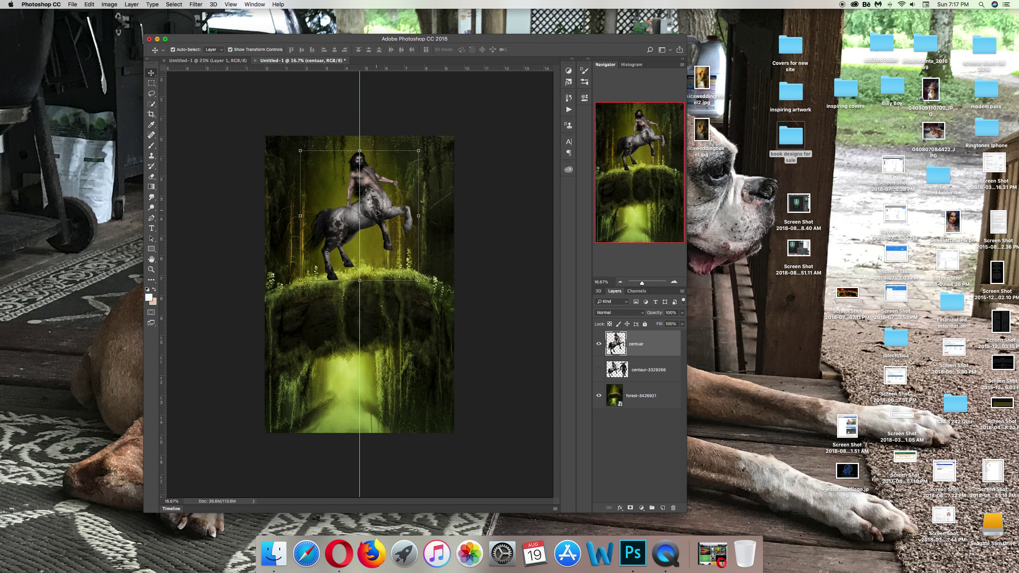
Lower the centaur slightly and fade its lower part into the moss with a gradient layer mask.
{"action": "left_click", "coordinate": [377, 213]}
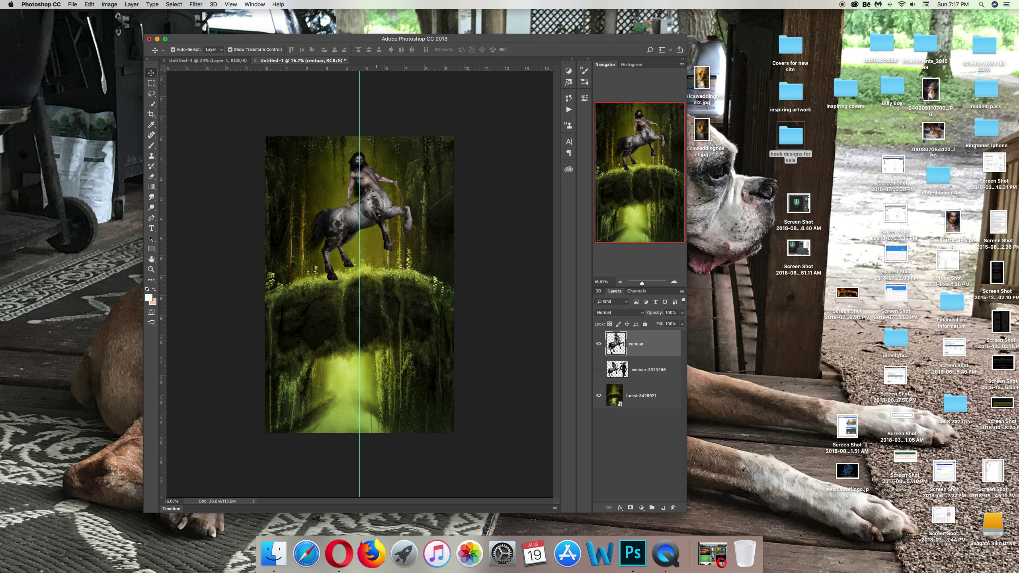
{"action": "left_click_drag", "start_coordinate": [377, 214], "coordinate": [377, 221]}
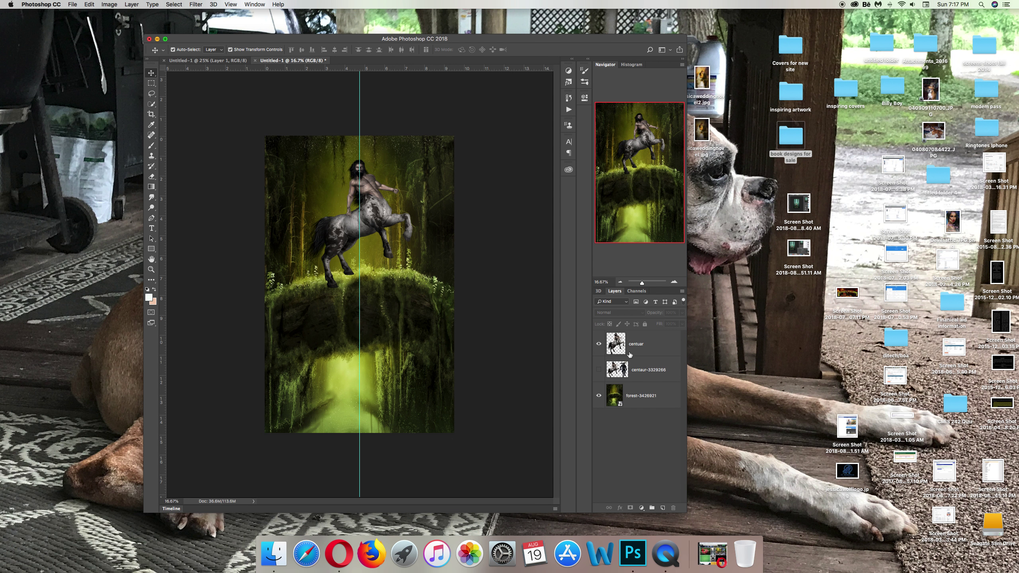
{"action": "left_click", "coordinate": [631, 508]}
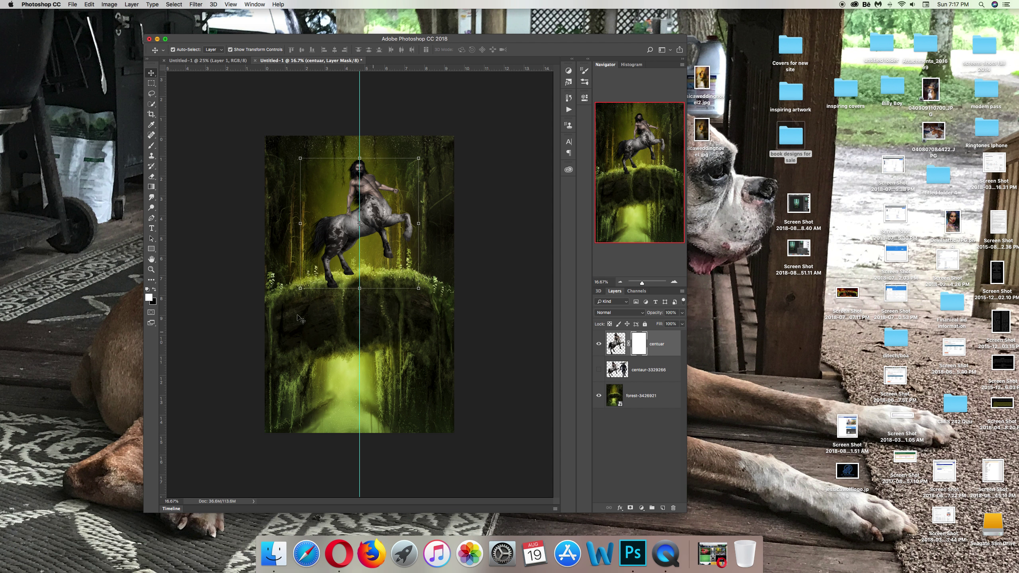
{"action": "left_click", "coordinate": [151, 188]}
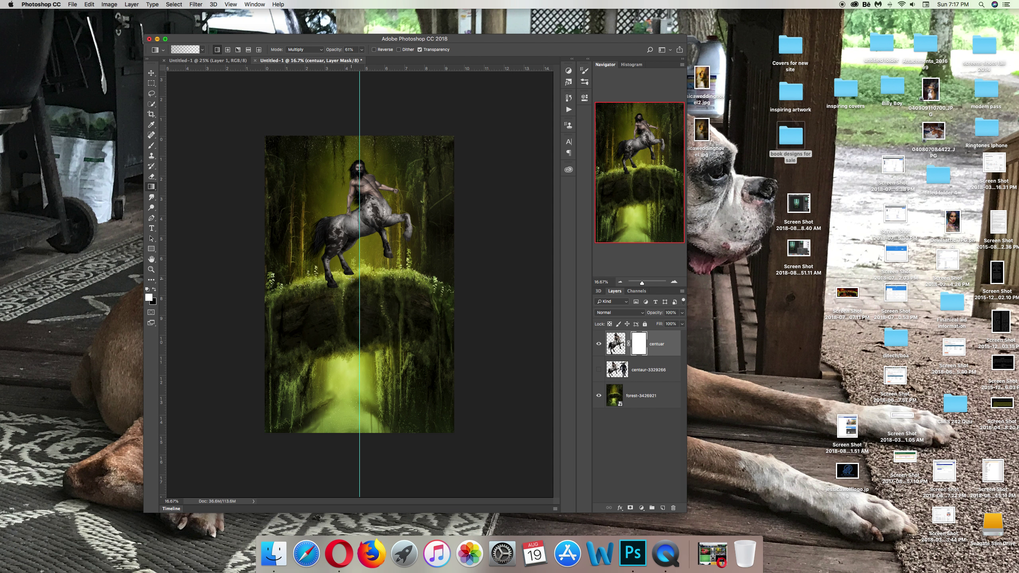
{"action": "left_click_drag", "start_coordinate": [350, 275], "coordinate": [351, 273]}
{"action": "left_click", "coordinate": [259, 49]}
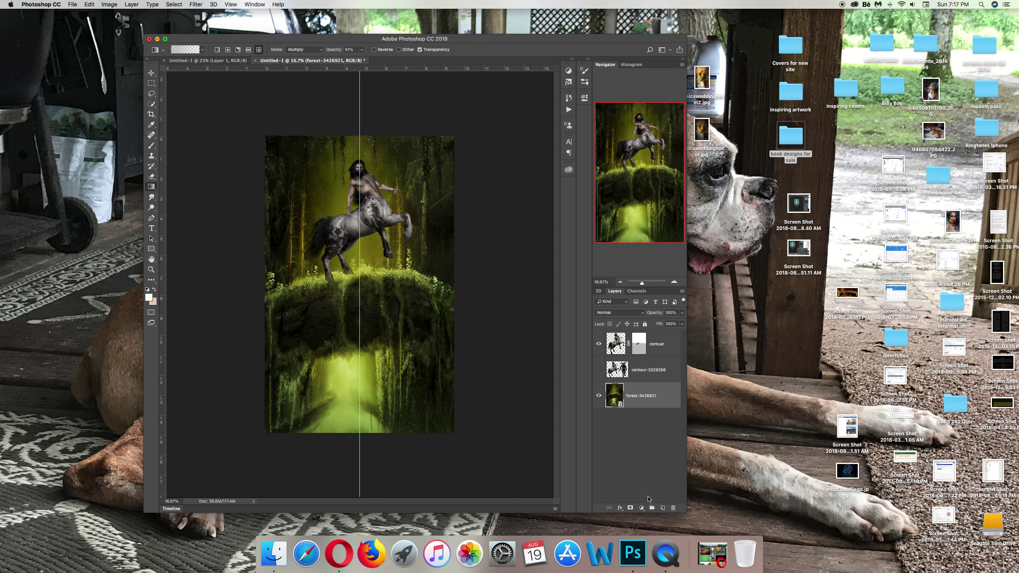
{"action": "left_click", "coordinate": [641, 508]}
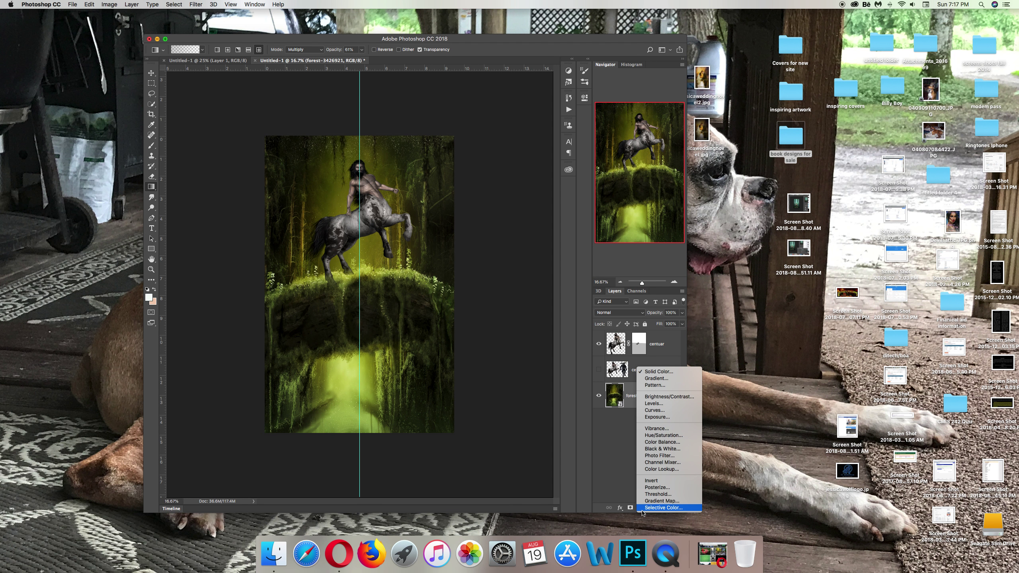
Add a Curves 1 layer clipped to forest-3426921, lowering the midtones slightly and nudging the black point.
{"action": "left_click", "coordinate": [655, 411]}
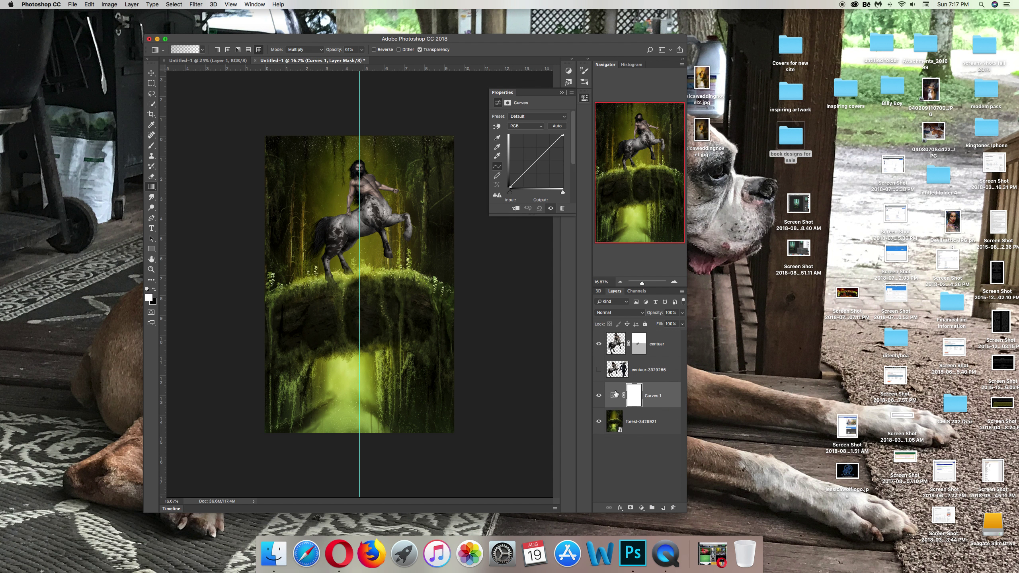
{"action": "left_click", "coordinate": [517, 208]}
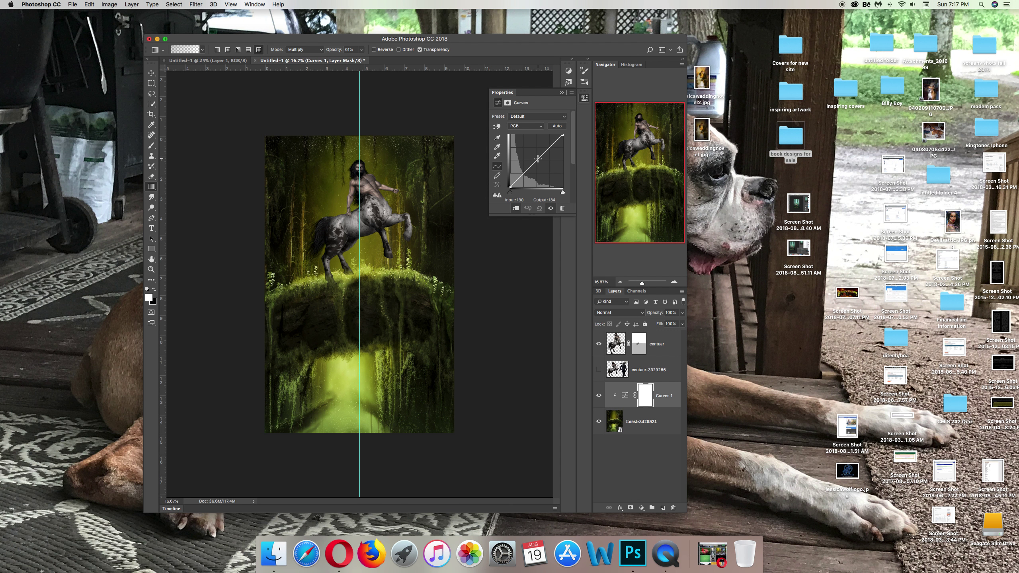
{"action": "left_click_drag", "start_coordinate": [538, 159], "coordinate": [538, 156]}
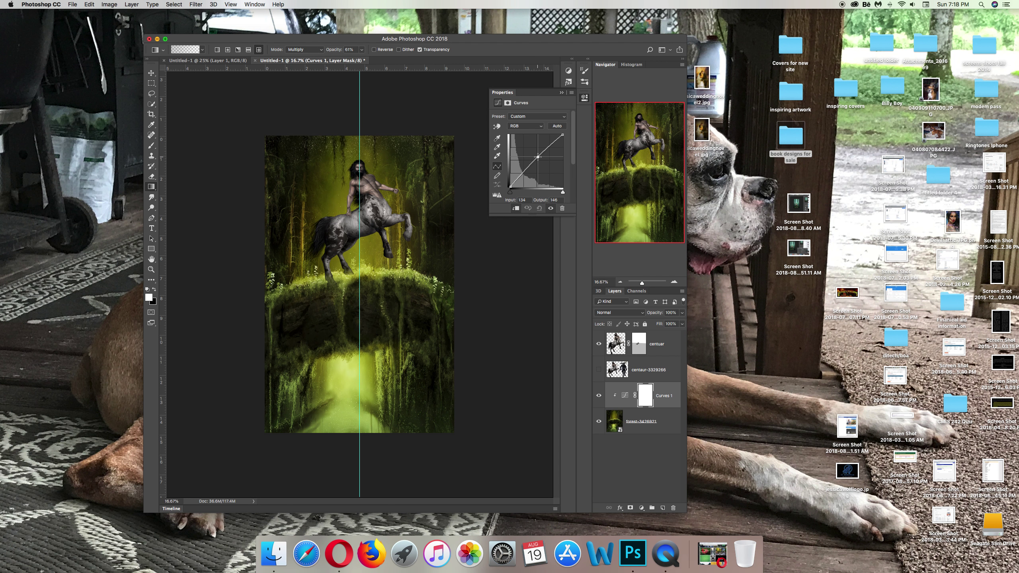
{"action": "left_click_drag", "start_coordinate": [538, 156], "coordinate": [540, 160]}
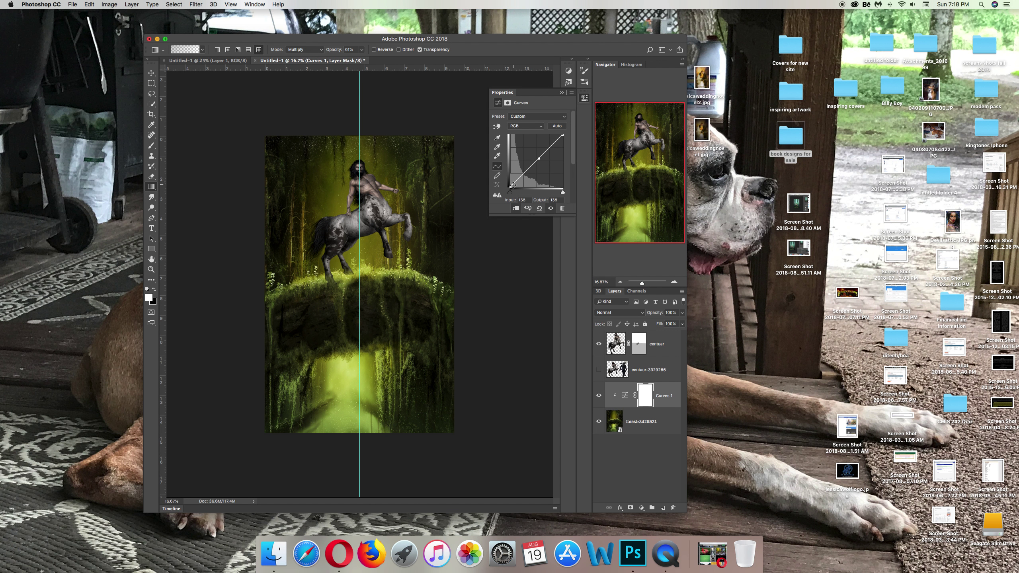
{"action": "left_click_drag", "start_coordinate": [510, 187], "coordinate": [510, 186]}
{"action": "left_click_drag", "start_coordinate": [537, 159], "coordinate": [540, 161]}
{"action": "left_click_drag", "start_coordinate": [539, 162], "coordinate": [540, 162]}
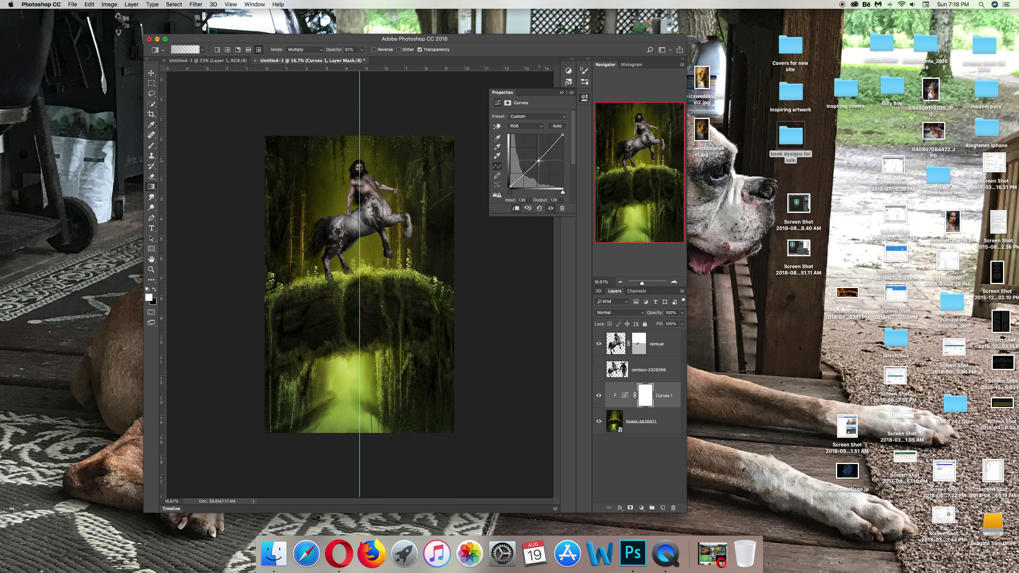
{"action": "left_click_drag", "start_coordinate": [540, 162], "coordinate": [543, 162]}
{"action": "left_click", "coordinate": [561, 92]}
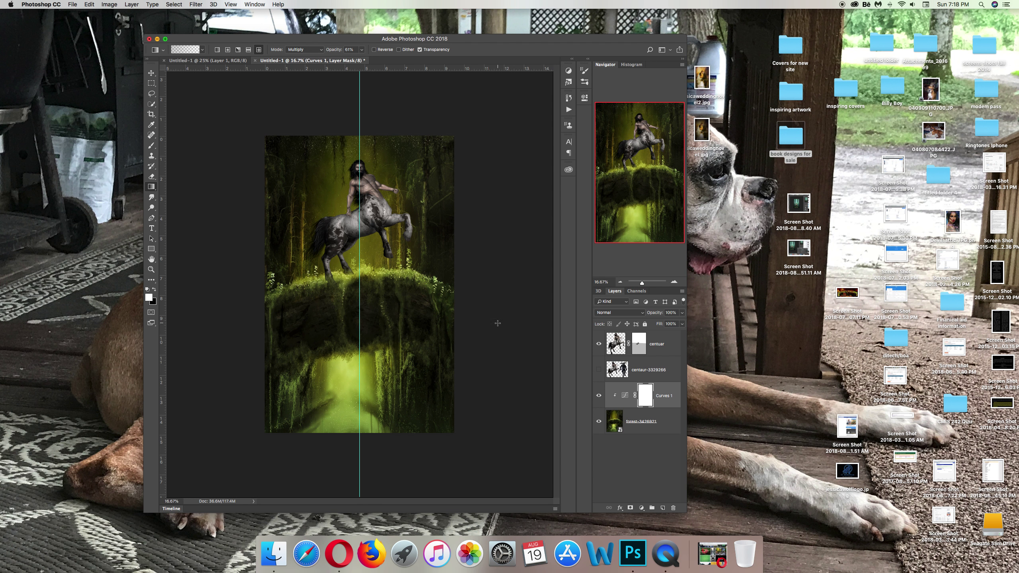
{"action": "left_click", "coordinate": [642, 508]}
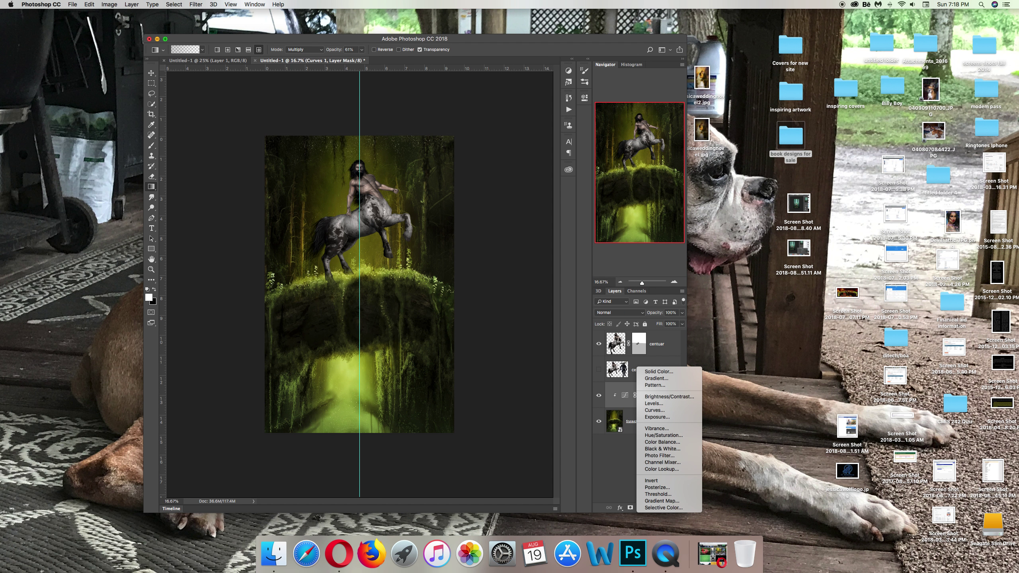
Add a Curves 2 layer clipped to the centuar layer with its midtone point pulled slightly down.
{"action": "key", "text": "Escape"}
{"action": "left_click", "coordinate": [615, 351]}
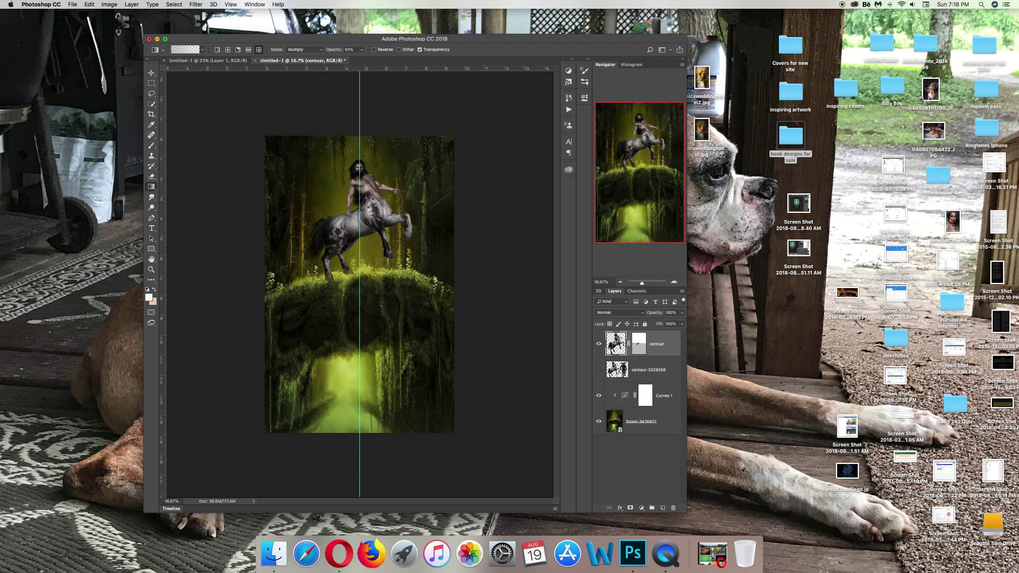
{"action": "left_click", "coordinate": [642, 508]}
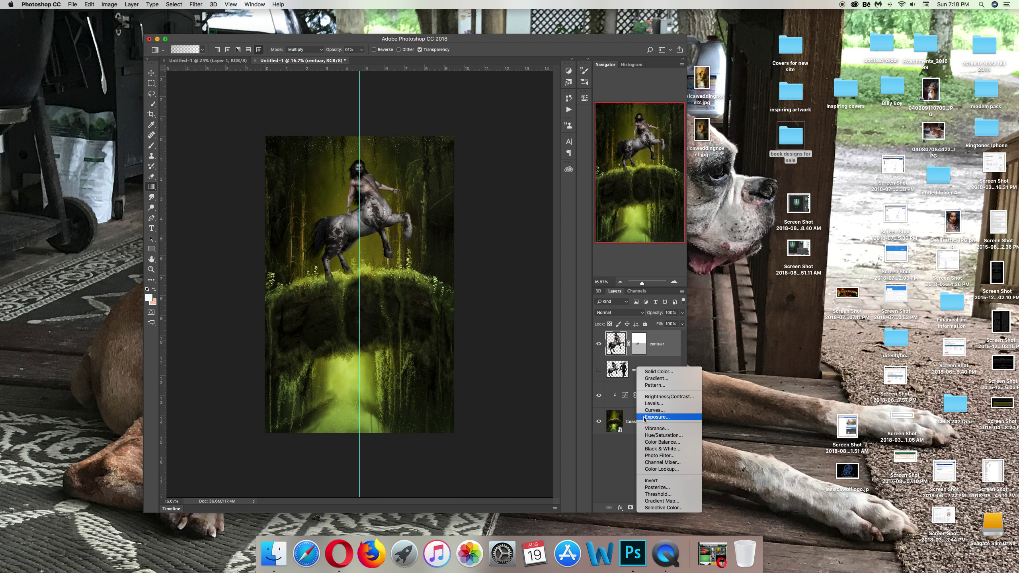
{"action": "left_click", "coordinate": [654, 410]}
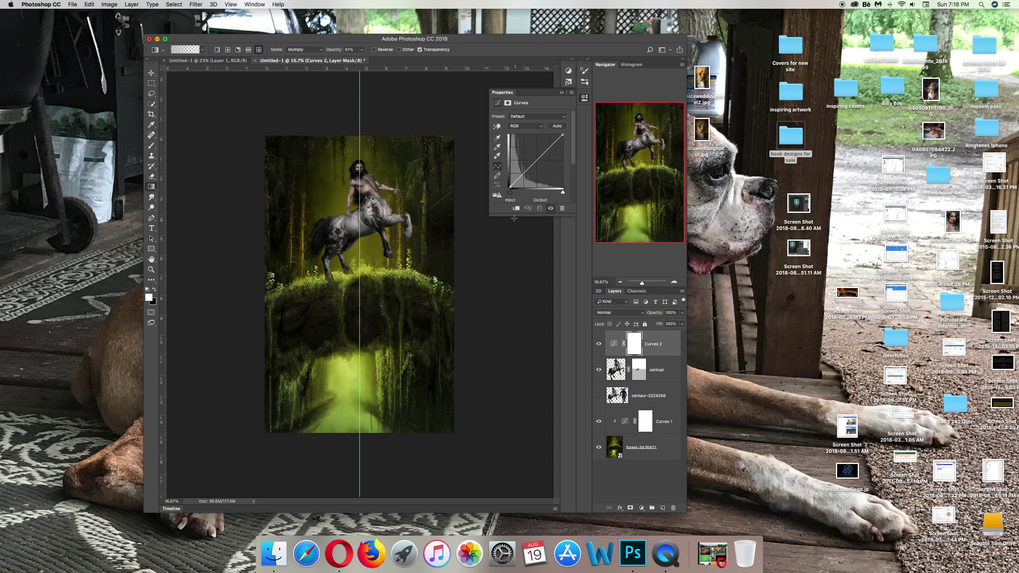
{"action": "left_click", "coordinate": [516, 208]}
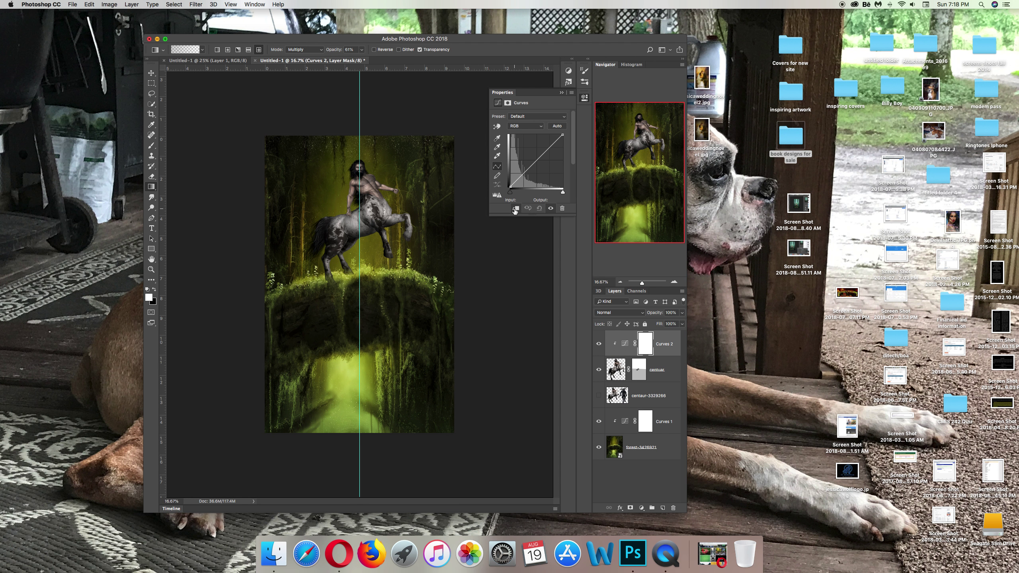
{"action": "left_click", "coordinate": [538, 160]}
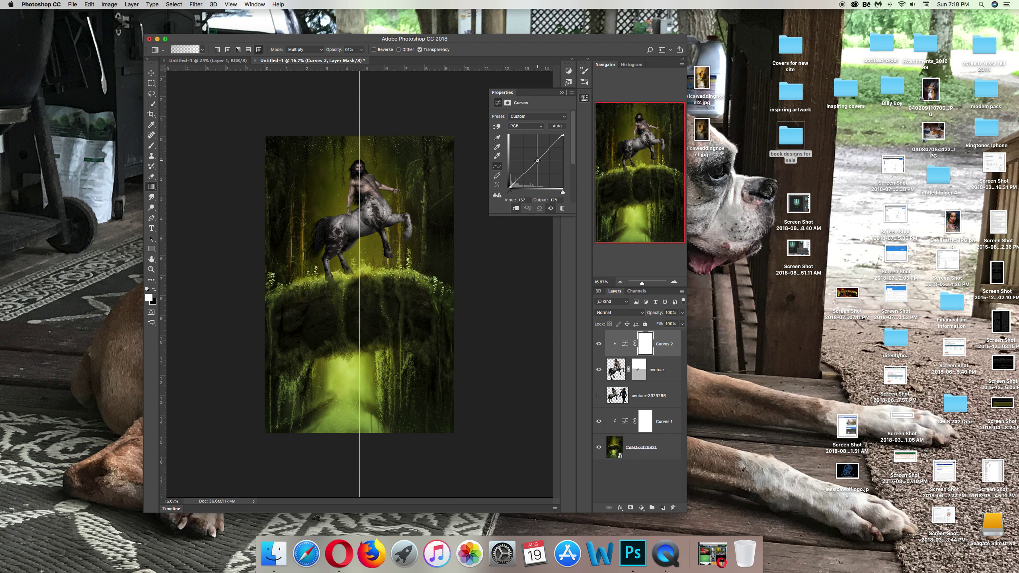
{"action": "left_click_drag", "start_coordinate": [538, 161], "coordinate": [538, 161]}
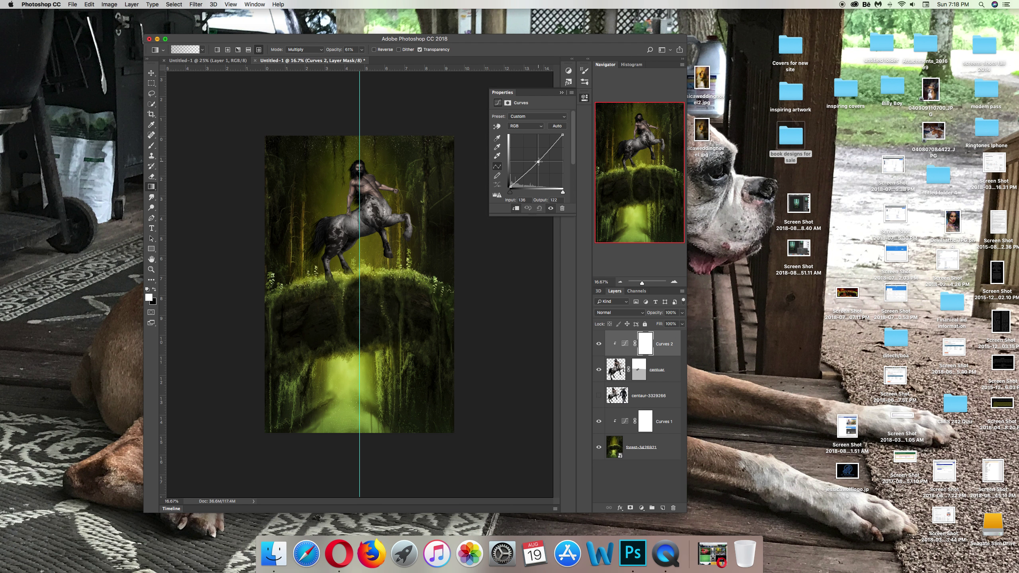
{"action": "left_click", "coordinate": [561, 93]}
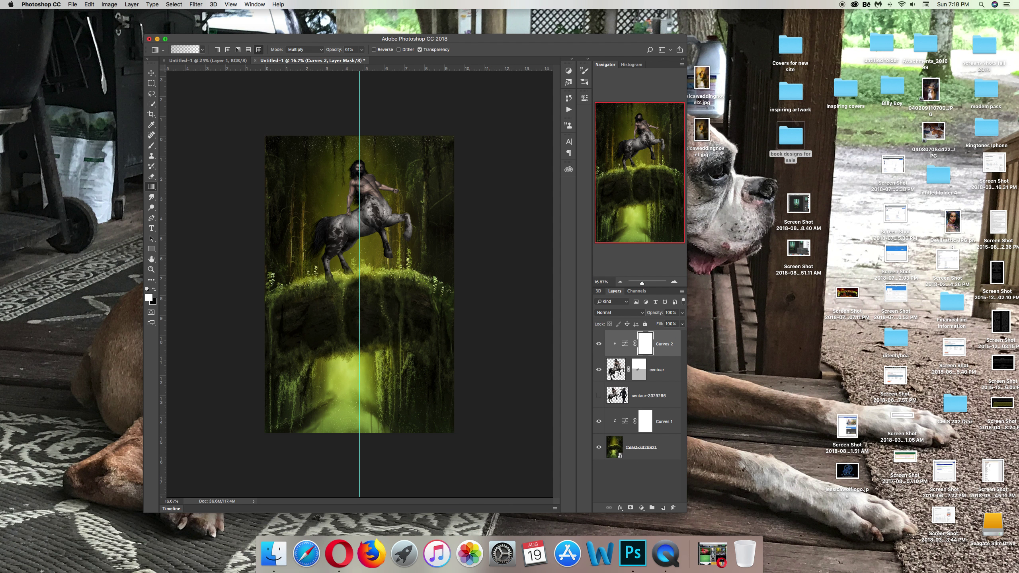
{"action": "left_click", "coordinate": [616, 375]}
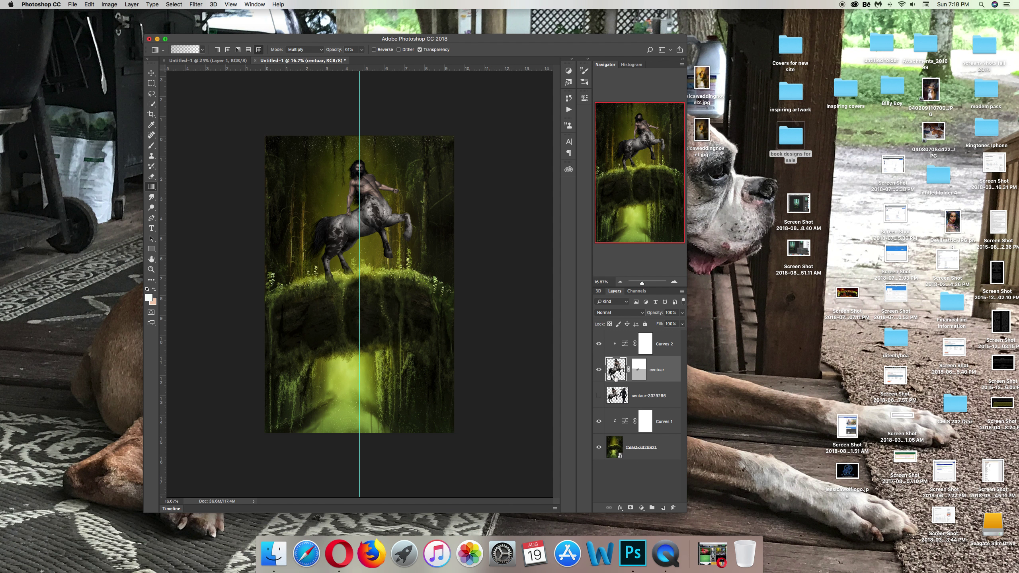
Create a new Layer 1 clipped to the centaur and fill it with 50% Gray.
{"action": "left_click", "coordinate": [131, 4]}
{"action": "left_click", "coordinate": [249, 18]}
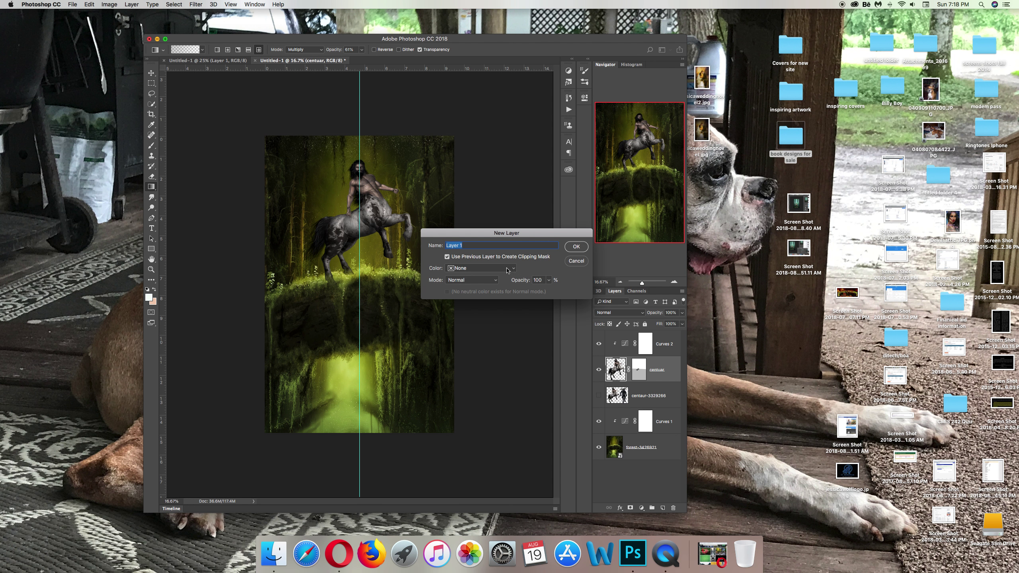
{"action": "left_click", "coordinate": [574, 248]}
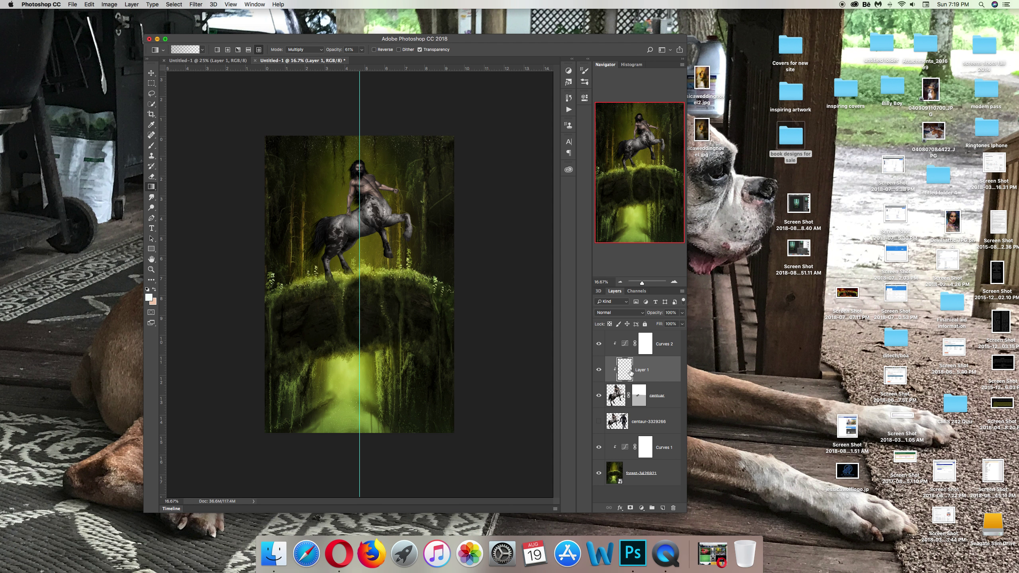
{"action": "left_click", "coordinate": [89, 4]}
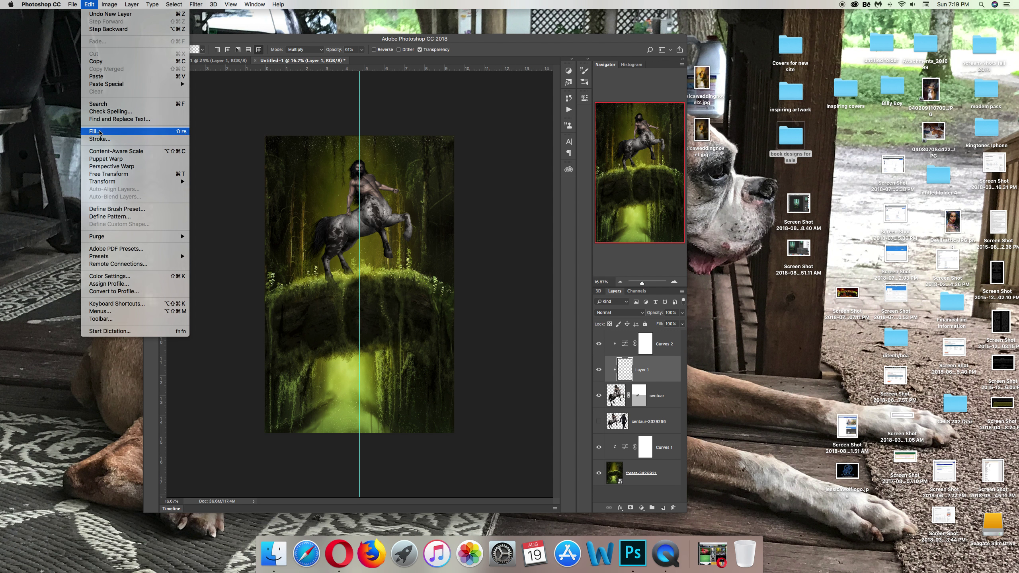
{"action": "left_click", "coordinate": [93, 131]}
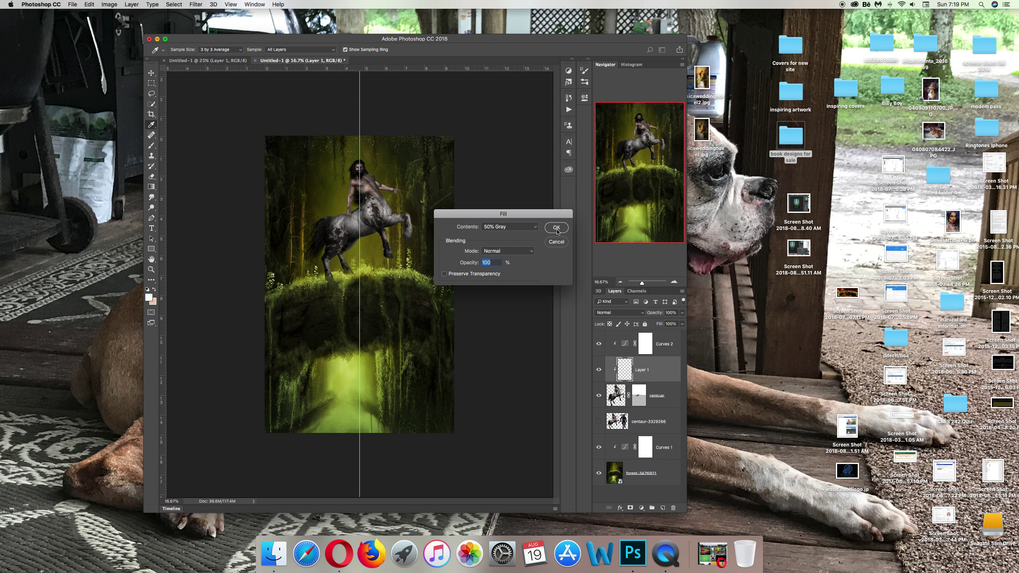
{"action": "left_click", "coordinate": [534, 229]}
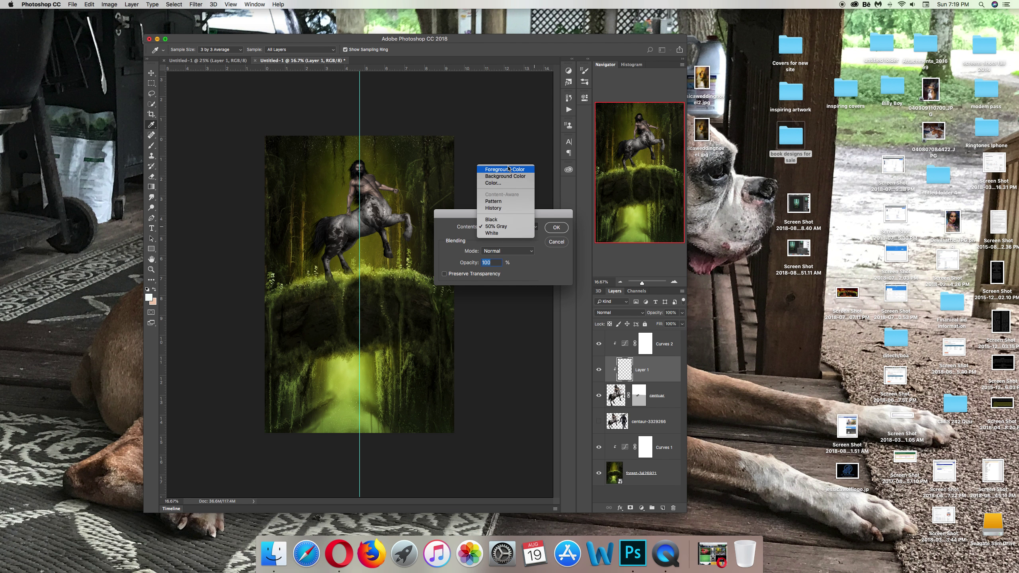
{"action": "left_click", "coordinate": [507, 228]}
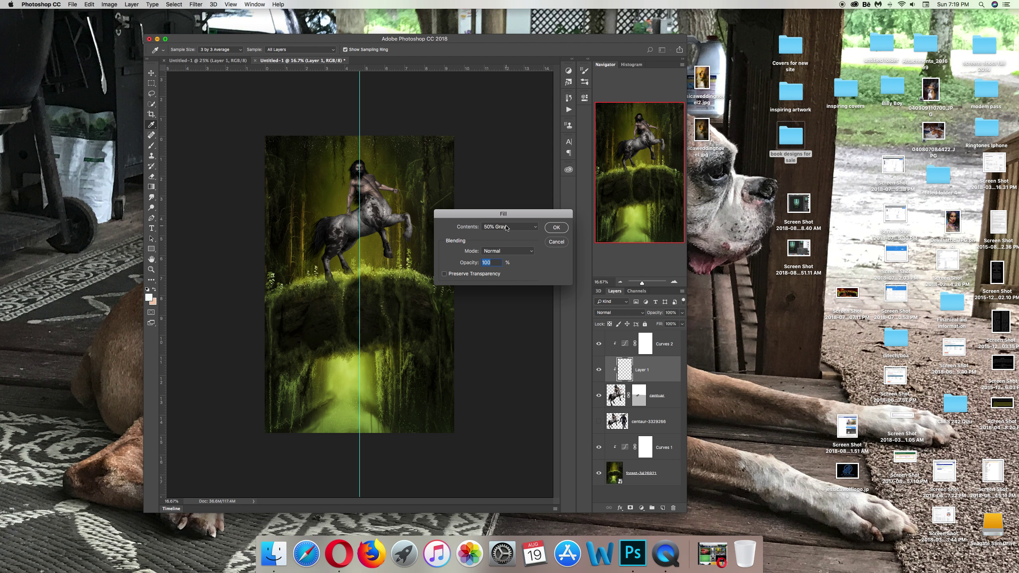
{"action": "left_click", "coordinate": [548, 231]}
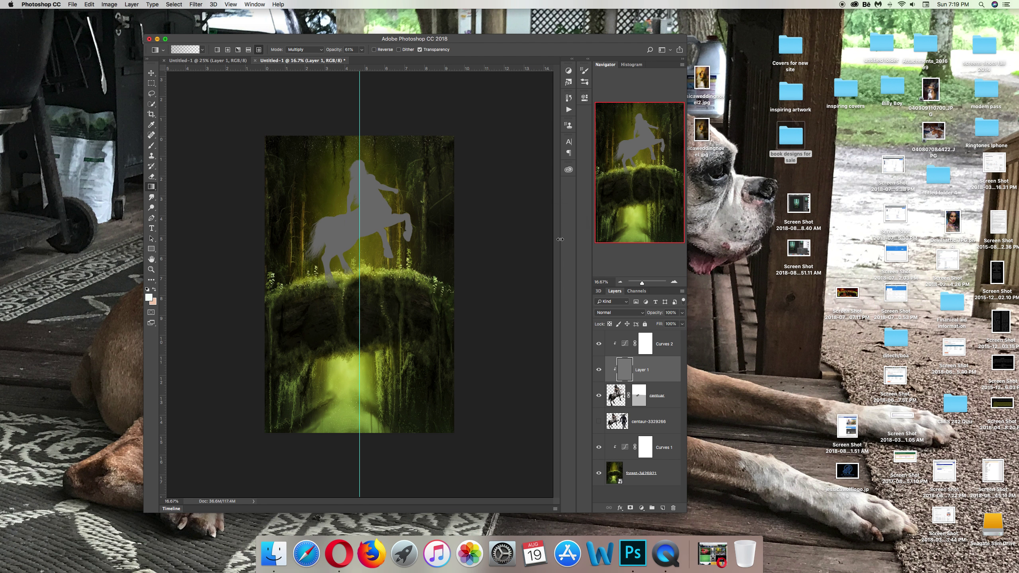
Set Layer 1's blend mode to Overlay, comparing briefly against Normal.
{"action": "left_click", "coordinate": [643, 314]}
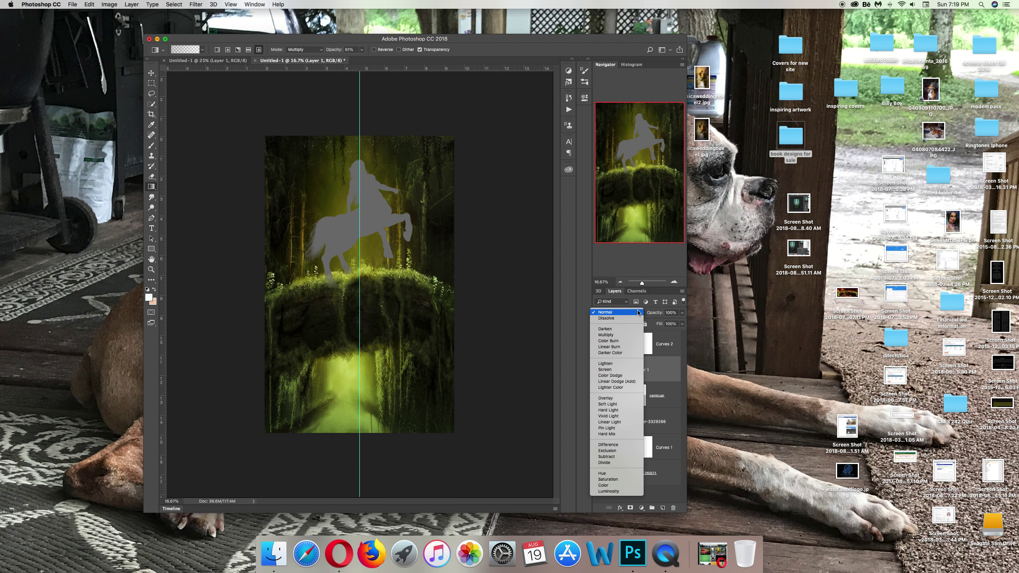
{"action": "left_click", "coordinate": [601, 399]}
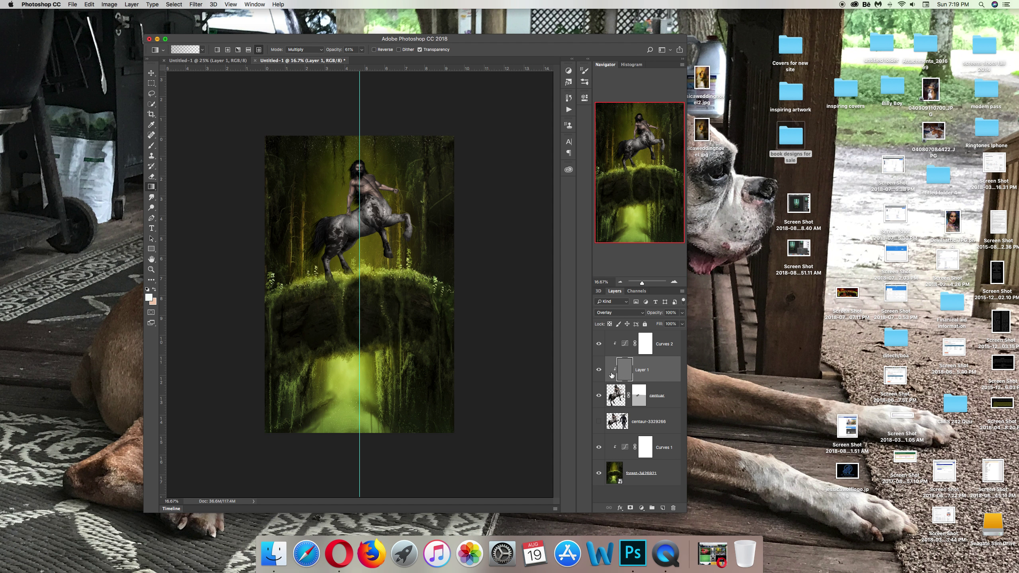
{"action": "left_click", "coordinate": [643, 315]}
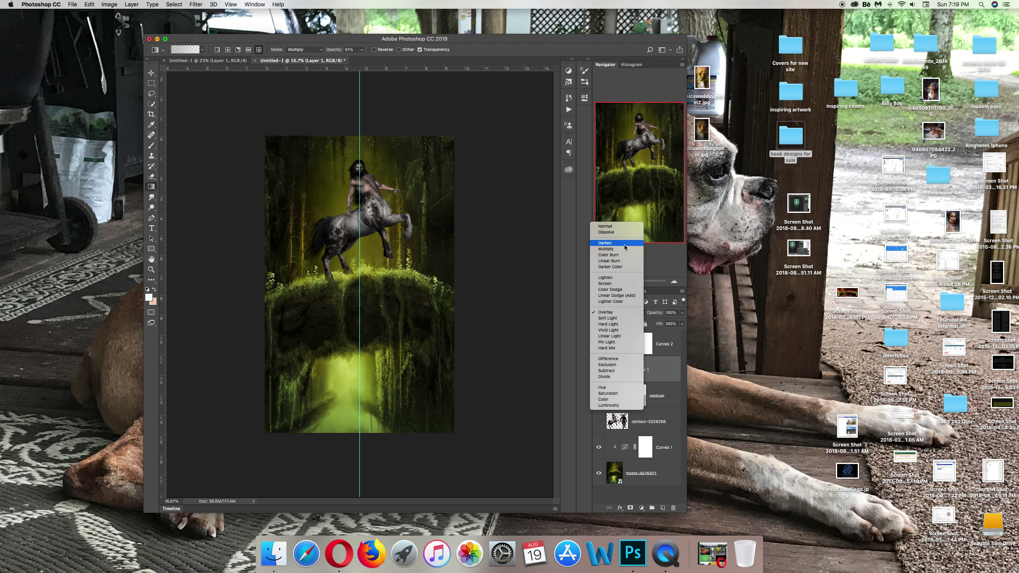
{"action": "left_click", "coordinate": [621, 228]}
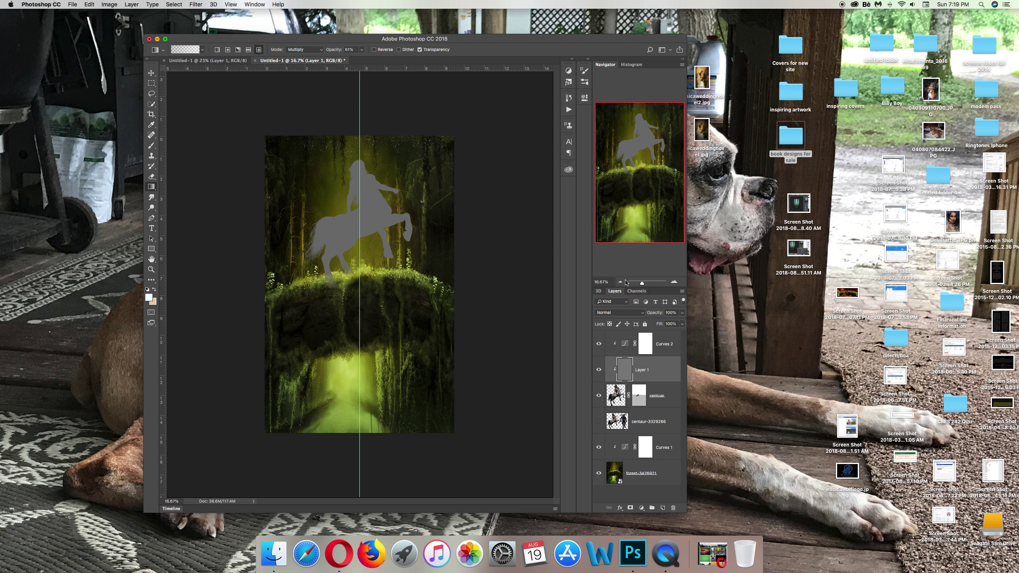
{"action": "left_click", "coordinate": [643, 313]}
{"action": "left_click", "coordinate": [602, 397]}
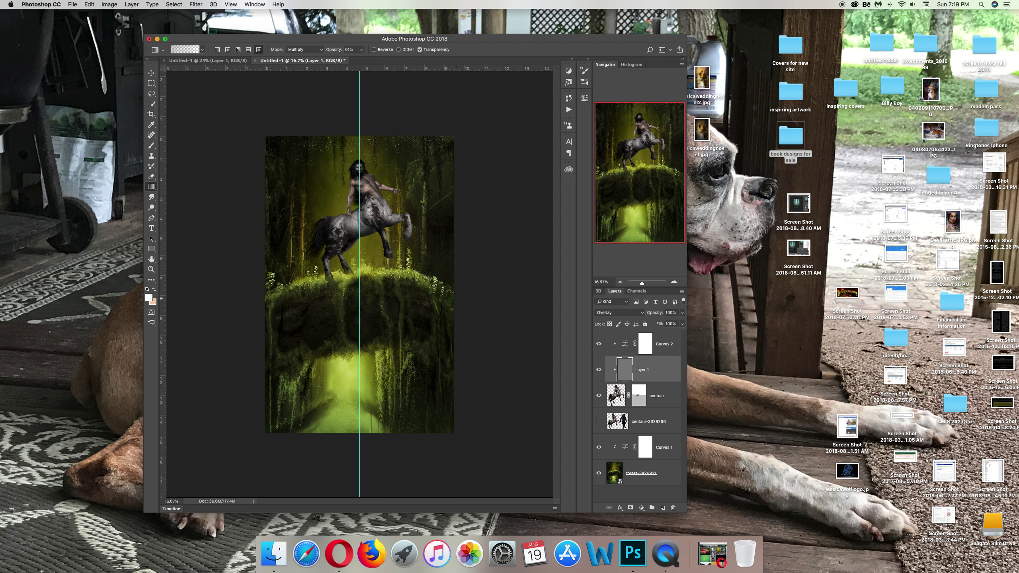
Zoom in and burn the centaur's eyes and the area between them with a Soft Round brush.
{"action": "left_click_drag", "start_coordinate": [641, 283], "coordinate": [648, 284]}
{"action": "scroll", "coordinate": [396, 266], "scroll_direction": "up", "scroll_amount": 5}
{"action": "scroll", "coordinate": [396, 265], "scroll_direction": "up", "scroll_amount": 5}
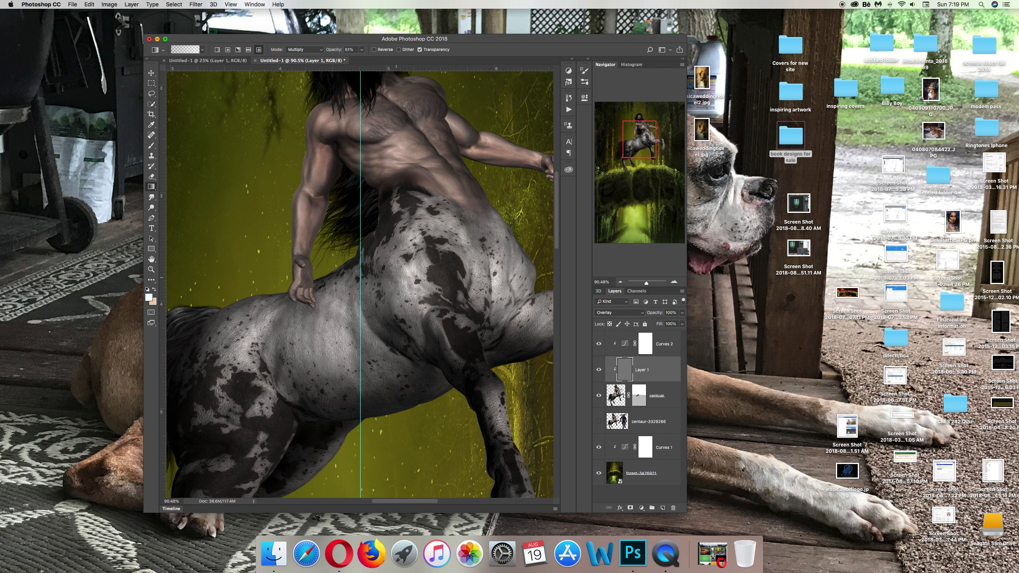
{"action": "scroll", "coordinate": [396, 265], "scroll_direction": "up", "scroll_amount": 5}
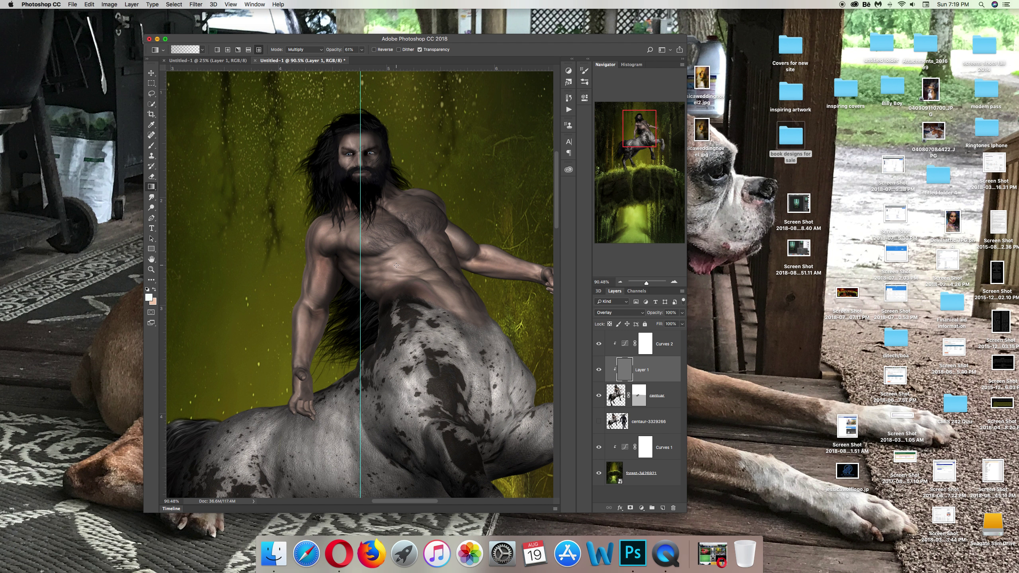
{"action": "left_click", "coordinate": [152, 208]}
{"action": "right_click", "coordinate": [154, 212]}
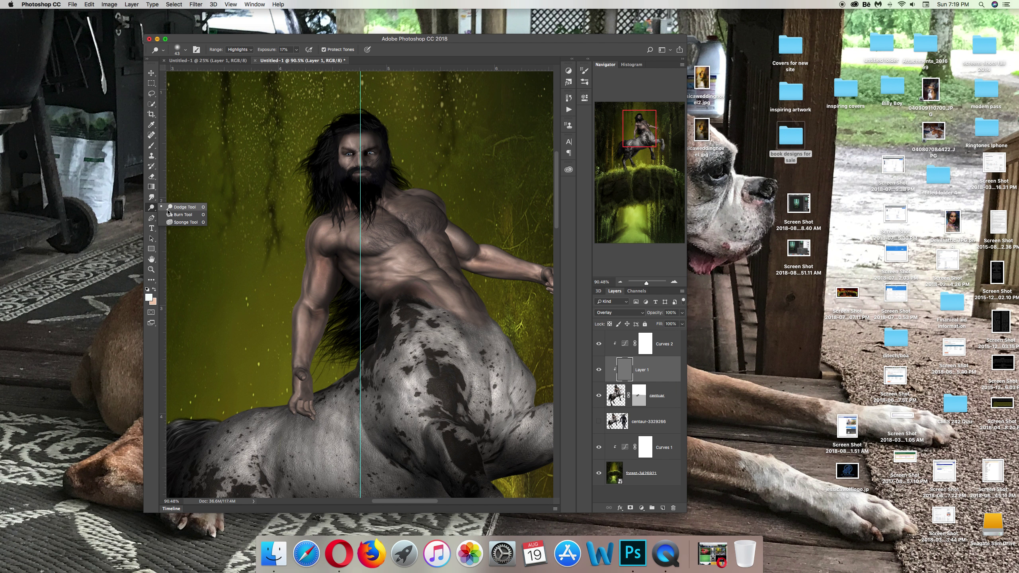
{"action": "left_click", "coordinate": [170, 214]}
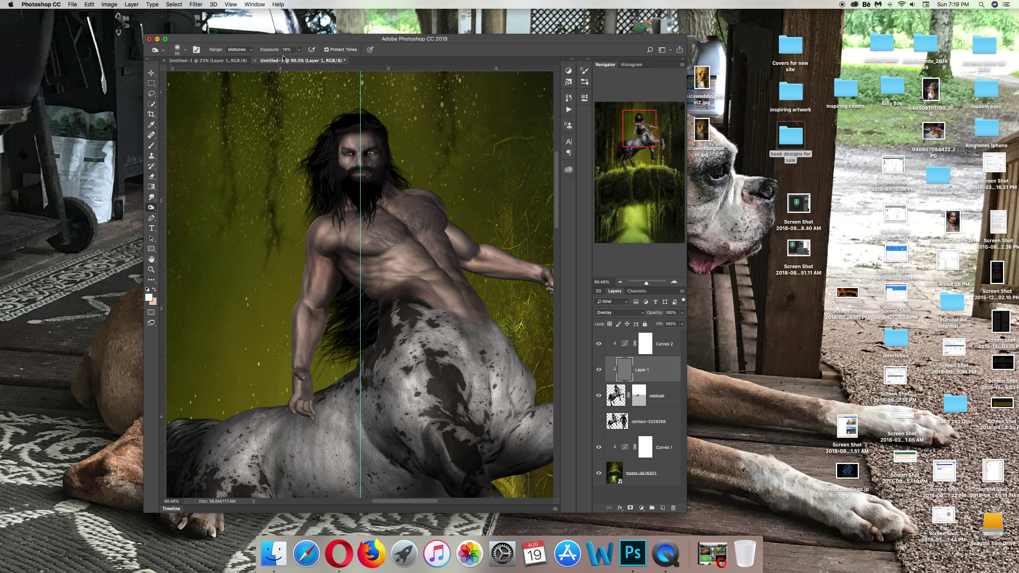
{"action": "left_click", "coordinate": [186, 51]}
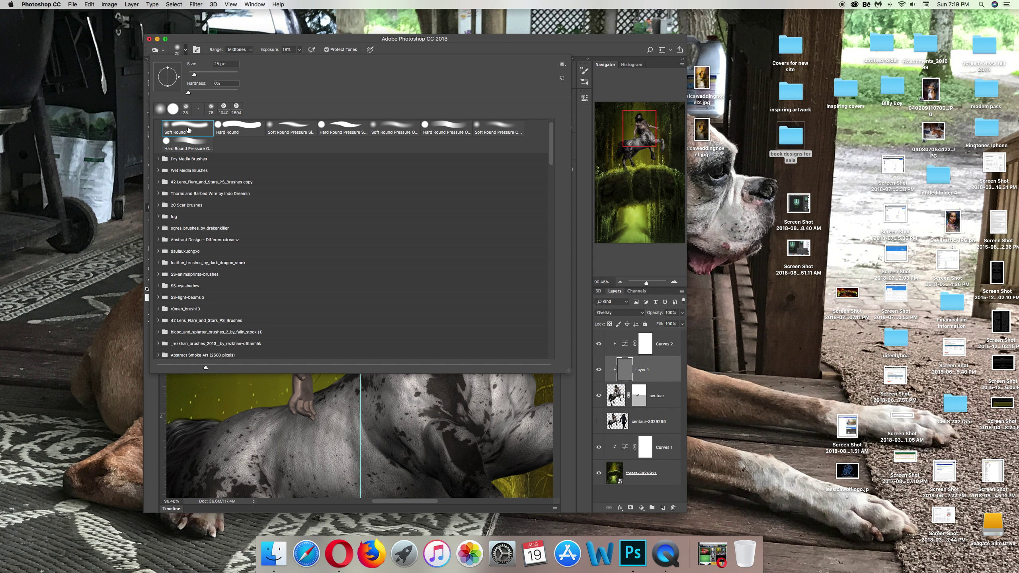
{"action": "left_click", "coordinate": [162, 112]}
{"action": "left_click", "coordinate": [318, 382]}
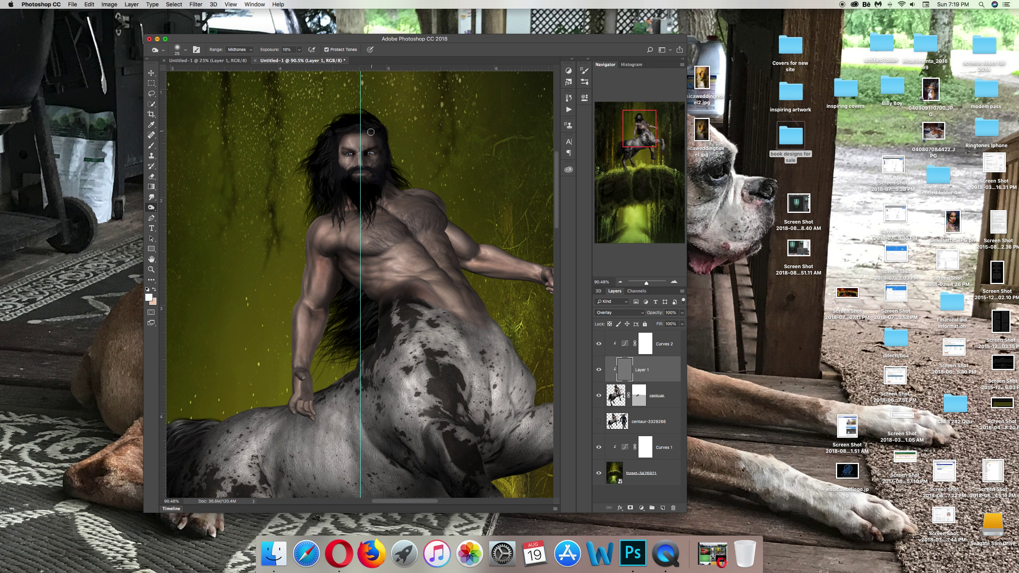
{"action": "left_click_drag", "start_coordinate": [366, 147], "coordinate": [370, 155]}
{"action": "left_click_drag", "start_coordinate": [364, 157], "coordinate": [350, 150]}
Set the brush to 99 px and burn the horse's foreleg, underside and front hoof.
{"action": "left_click", "coordinate": [186, 50]}
{"action": "left_click_drag", "start_coordinate": [195, 74], "coordinate": [213, 75]}
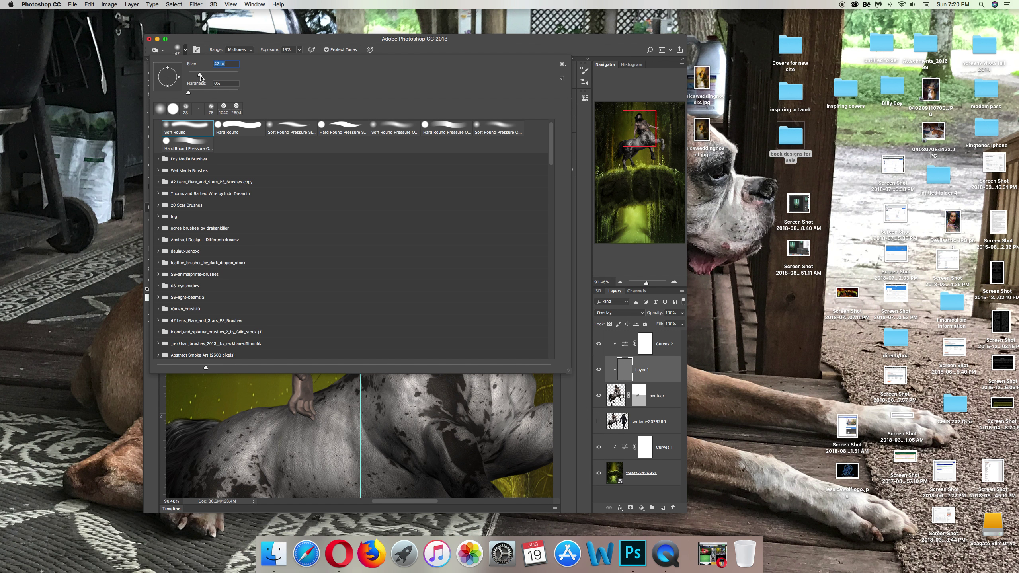
{"action": "left_click", "coordinate": [212, 387]}
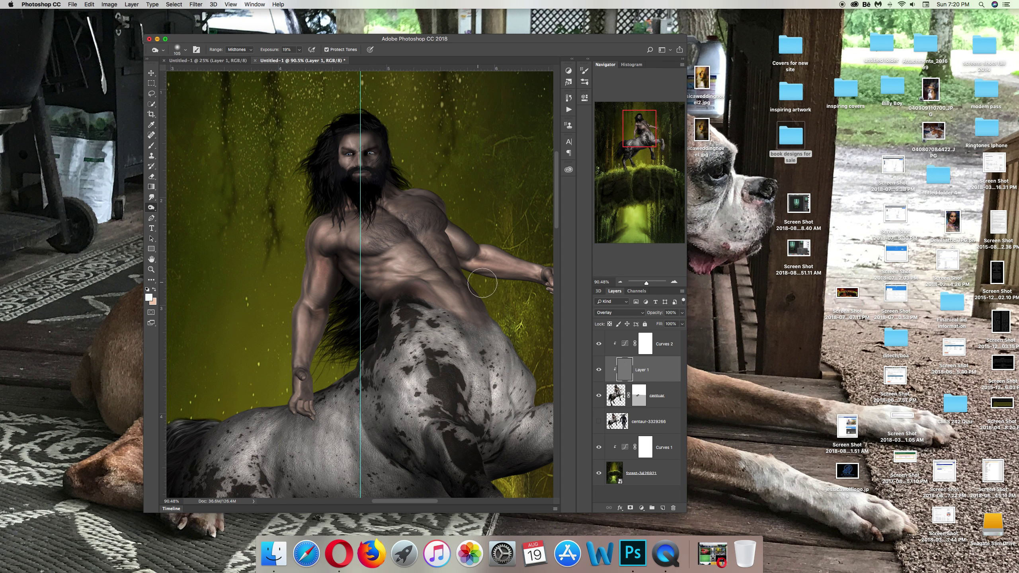
{"action": "scroll", "coordinate": [529, 288], "scroll_direction": "right", "scroll_amount": 3}
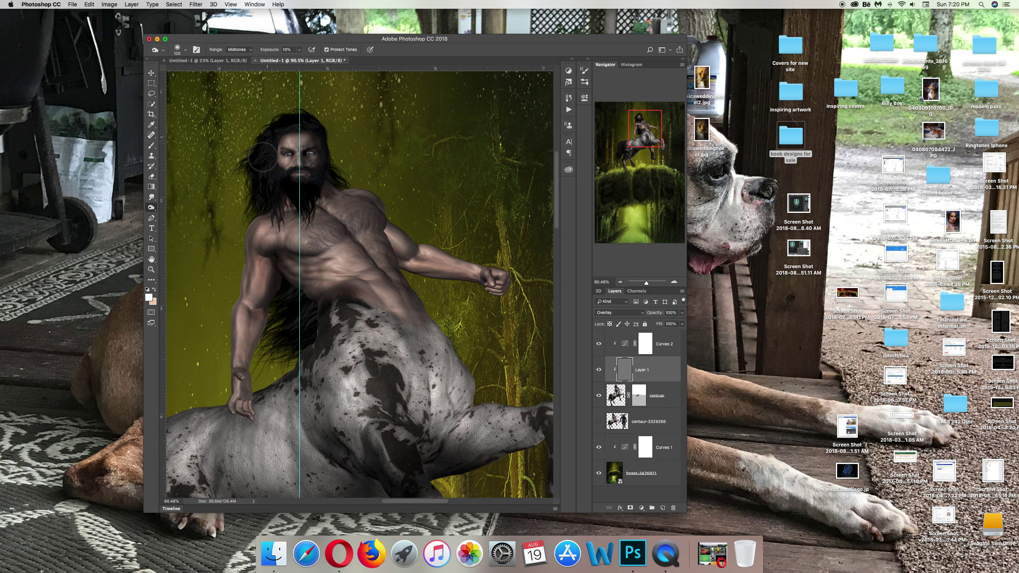
{"action": "scroll", "coordinate": [296, 205], "scroll_direction": "down", "scroll_amount": 3}
{"action": "scroll", "coordinate": [296, 205], "scroll_direction": "down", "scroll_amount": 2}
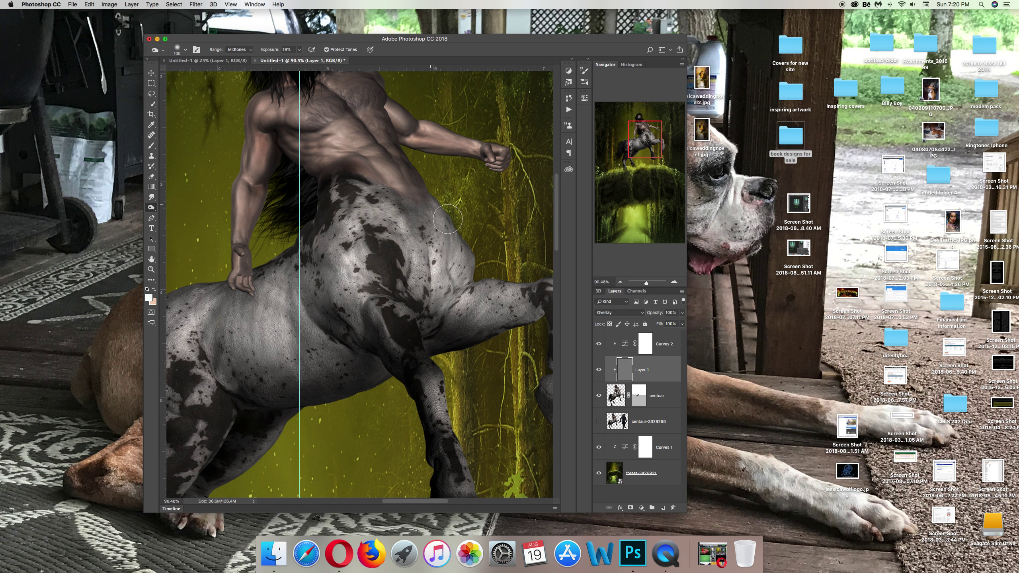
{"action": "mouse_move", "coordinate": [483, 293]}
{"action": "left_mouse_down"}
{"action": "mouse_move", "coordinate": [441, 338]}
{"action": "mouse_move", "coordinate": [354, 343]}
{"action": "left_mouse_up"}
{"action": "scroll", "coordinate": [354, 343], "scroll_direction": "down", "scroll_amount": 10}
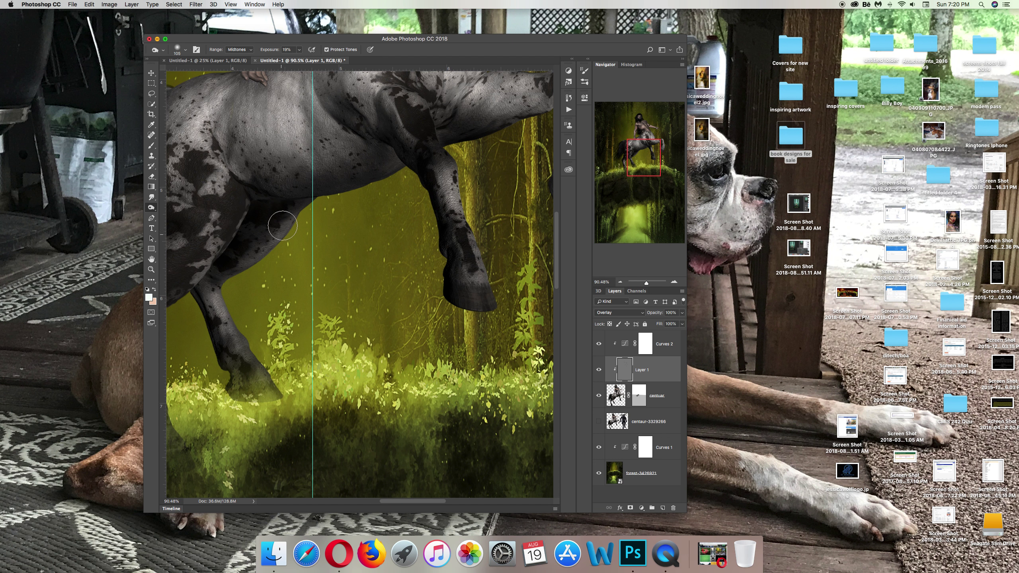
{"action": "mouse_move", "coordinate": [254, 380]}
{"action": "left_mouse_down"}
{"action": "mouse_move", "coordinate": [227, 350]}
{"action": "mouse_move", "coordinate": [213, 281]}
{"action": "left_mouse_up"}
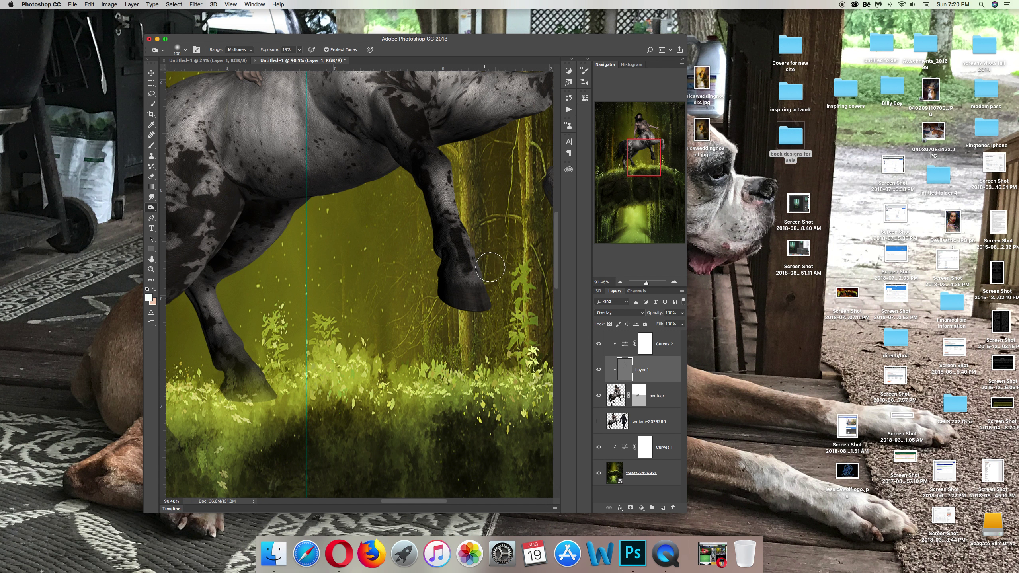
Burn the lower hoof, the back of the hind leg and the inner thigh darker.
{"action": "scroll", "coordinate": [481, 266], "scroll_direction": "right", "scroll_amount": 5}
{"action": "left_click_drag", "start_coordinate": [398, 165], "coordinate": [417, 208]}
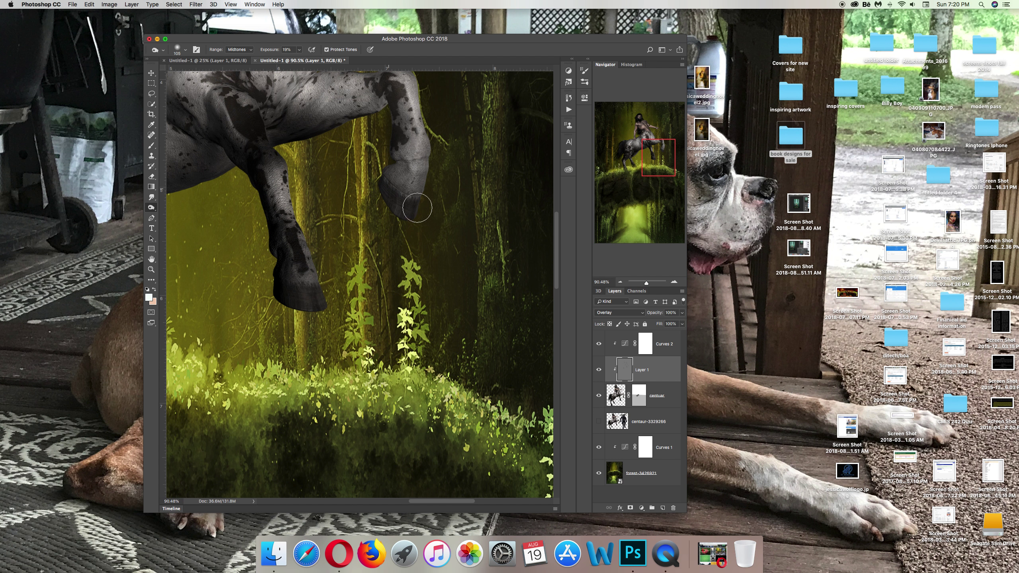
{"action": "scroll", "coordinate": [321, 120], "scroll_direction": "left", "scroll_amount": 9}
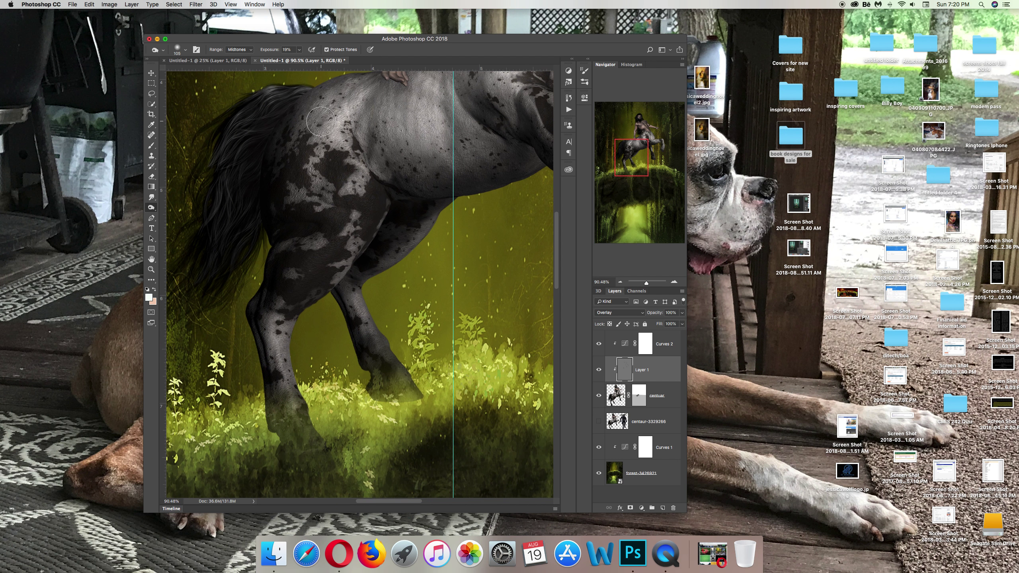
{"action": "mouse_move", "coordinate": [295, 114]}
{"action": "left_mouse_down"}
{"action": "mouse_move", "coordinate": [274, 427]}
{"action": "mouse_move", "coordinate": [286, 413]}
{"action": "left_mouse_up"}
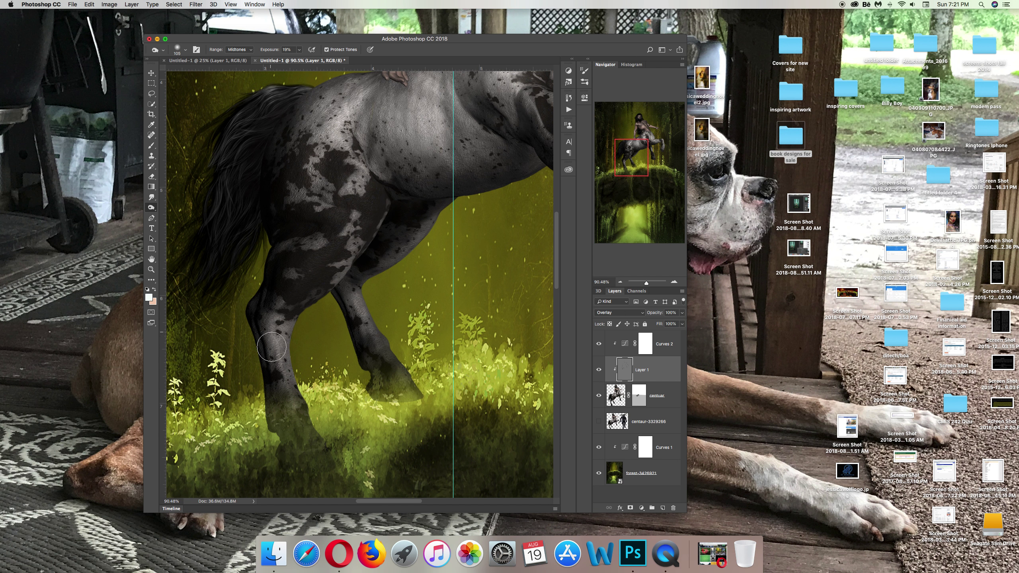
{"action": "scroll", "coordinate": [300, 300], "scroll_direction": "right", "scroll_amount": 2}
{"action": "mouse_move", "coordinate": [300, 300]}
{"action": "left_mouse_down"}
{"action": "mouse_move", "coordinate": [313, 260]}
{"action": "mouse_move", "coordinate": [299, 269]}
{"action": "left_mouse_up"}
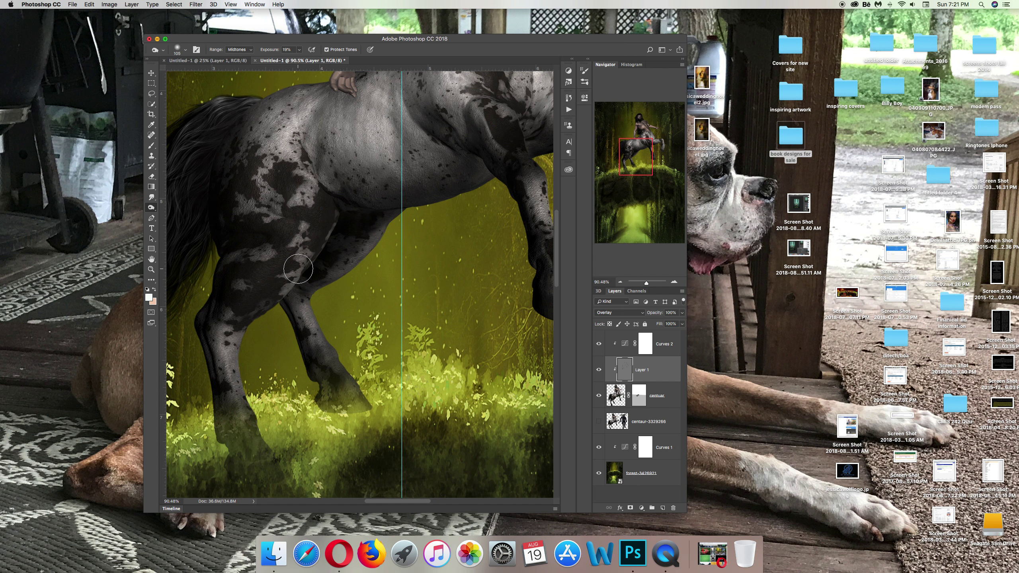
{"action": "scroll", "coordinate": [364, 218], "scroll_direction": "up", "scroll_amount": 5}
{"action": "scroll", "coordinate": [364, 219], "scroll_direction": "right", "scroll_amount": 2}
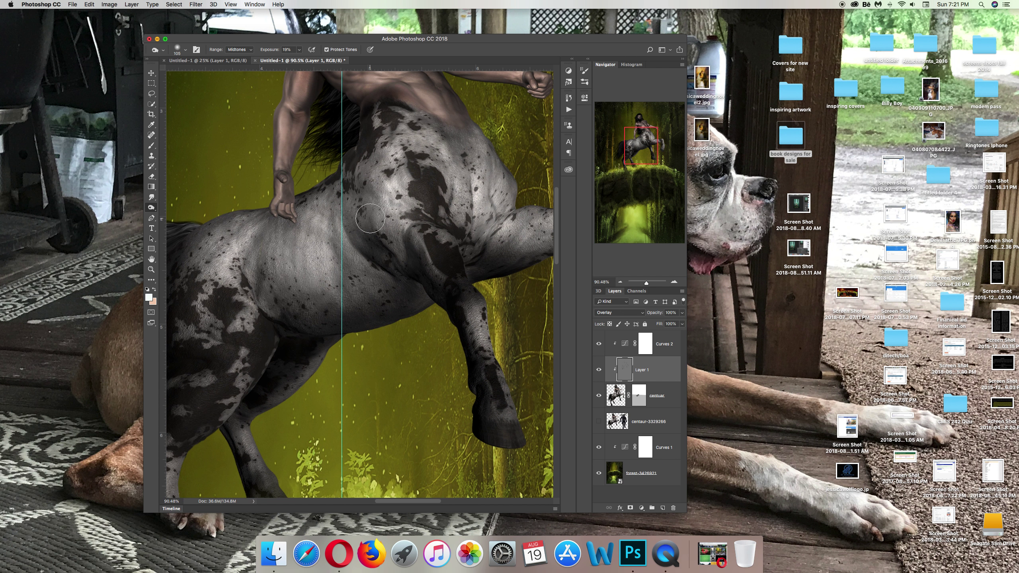
Resize the brush to about 102 px and dodge the centaur's shoulder lighter.
{"action": "left_click", "coordinate": [187, 51]}
{"action": "left_click_drag", "start_coordinate": [221, 77], "coordinate": [213, 75]}
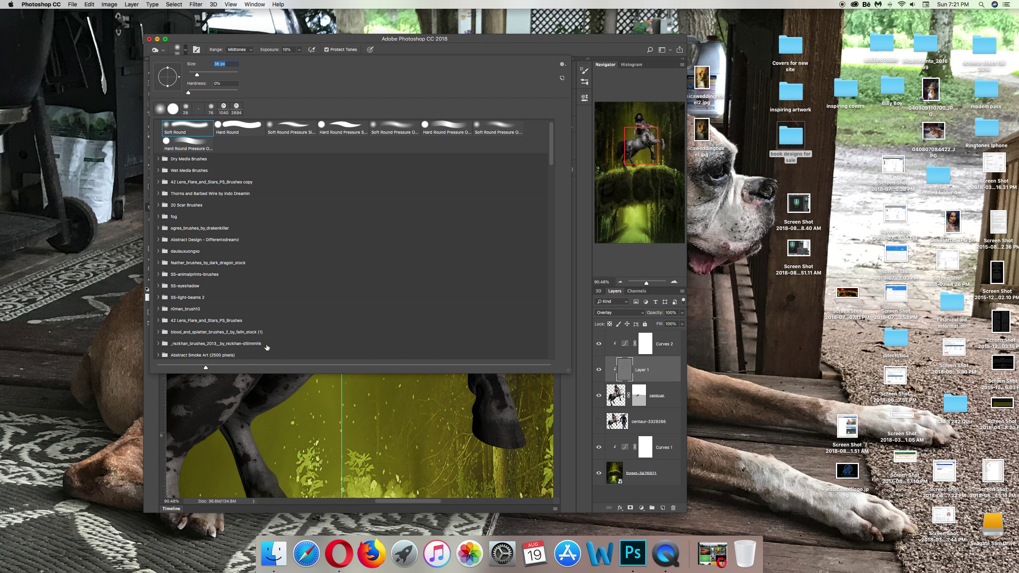
{"action": "left_click", "coordinate": [325, 425]}
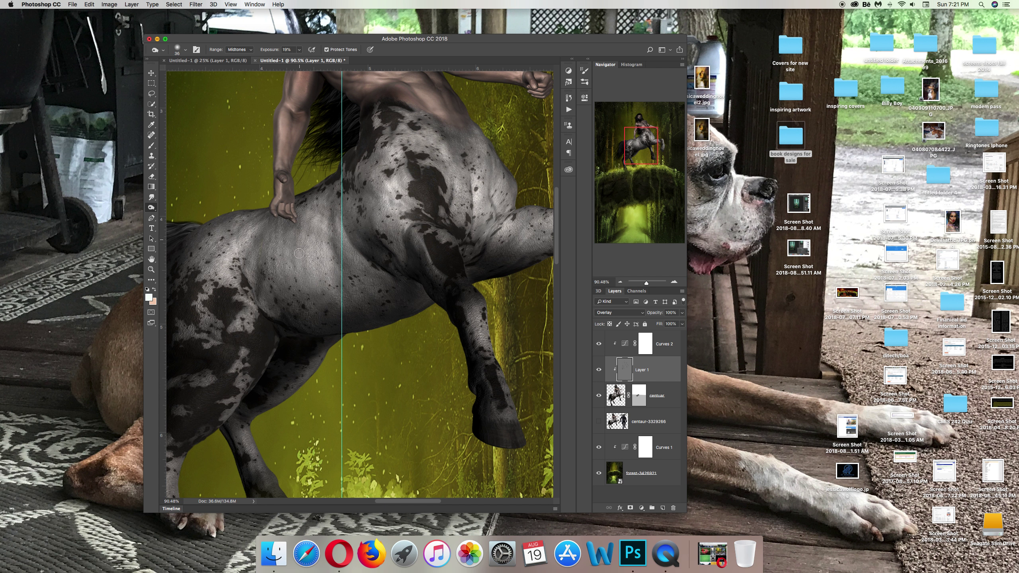
{"action": "left_click_drag", "start_coordinate": [301, 215], "coordinate": [296, 258]}
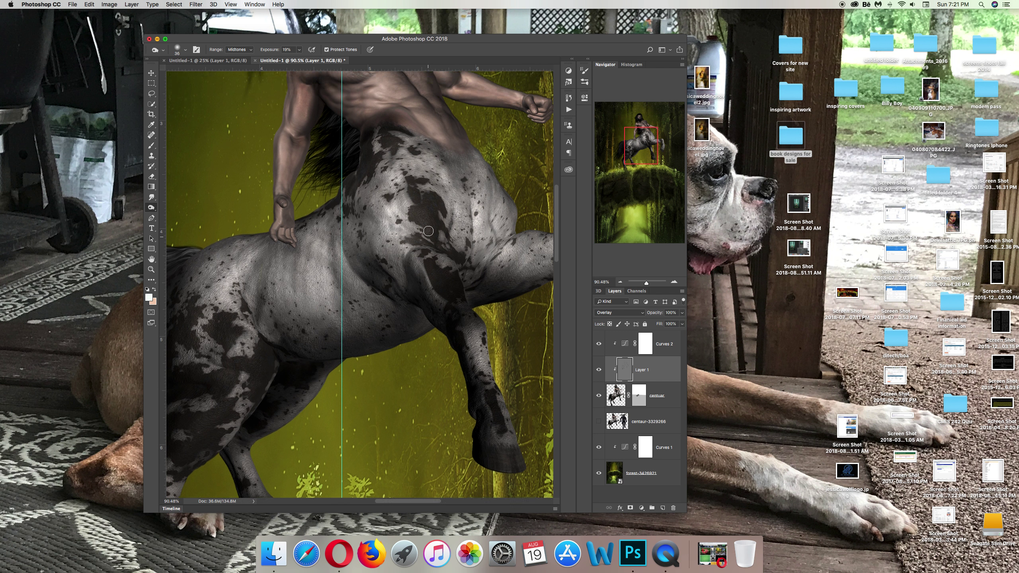
{"action": "scroll", "coordinate": [429, 232], "scroll_direction": "up", "scroll_amount": 2}
{"action": "scroll", "coordinate": [429, 232], "scroll_direction": "up", "scroll_amount": 8}
{"action": "mouse_move", "coordinate": [396, 253]}
{"action": "left_mouse_down"}
{"action": "mouse_move", "coordinate": [389, 248]}
{"action": "mouse_move", "coordinate": [405, 248]}
{"action": "left_mouse_up"}
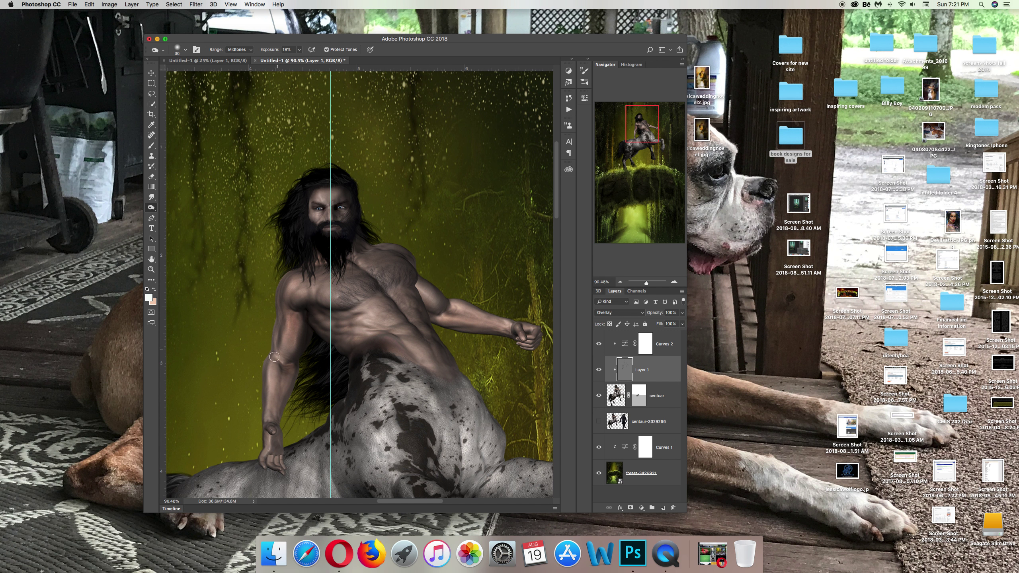
Lighten the forearm to the wrist, then switch to the Dodge tool limited to Midtones.
{"action": "left_click_drag", "start_coordinate": [291, 373], "coordinate": [295, 399]}
{"action": "right_click", "coordinate": [153, 211]}
{"action": "left_click", "coordinate": [176, 206]}
{"action": "left_click", "coordinate": [238, 49]}
{"action": "left_click", "coordinate": [237, 42]}
Dodge the nose and cheeks at 27% exposure, then enlarge the brush to 79 px.
{"action": "left_click_drag", "start_coordinate": [329, 204], "coordinate": [331, 220]}
{"action": "left_click", "coordinate": [296, 50]}
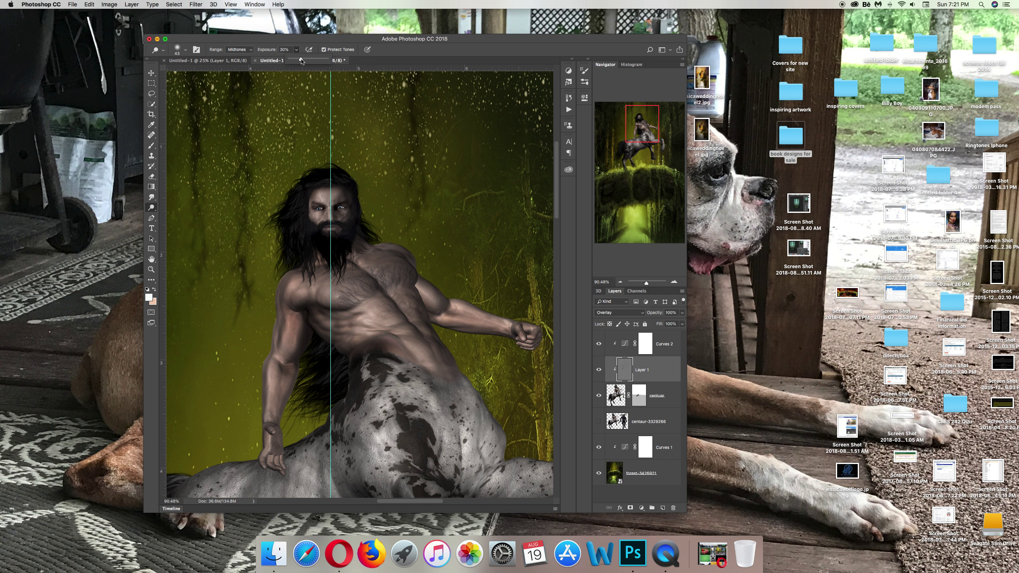
{"action": "left_click", "coordinate": [313, 196]}
{"action": "left_click_drag", "start_coordinate": [324, 199], "coordinate": [337, 232]}
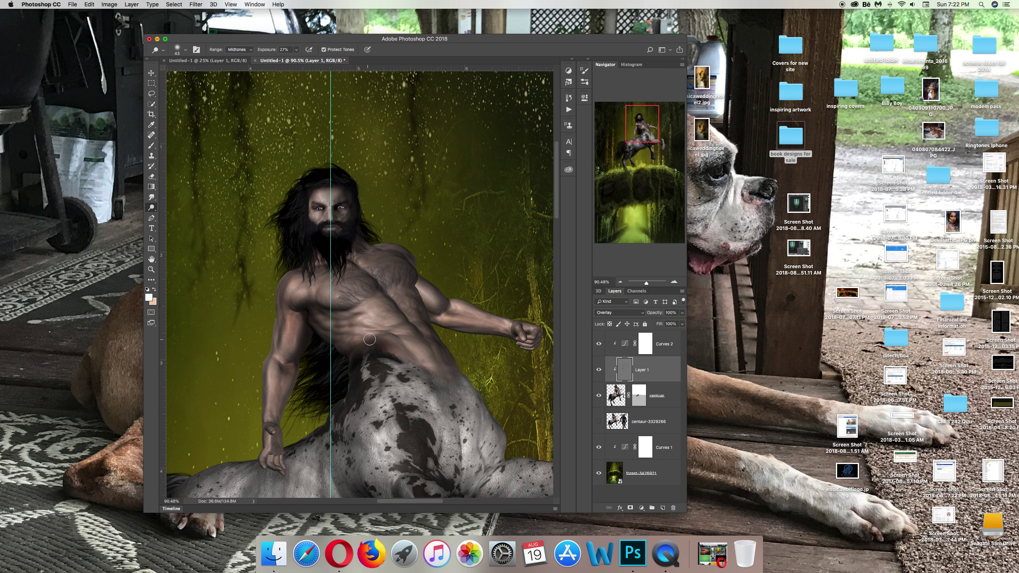
{"action": "left_click", "coordinate": [185, 49]}
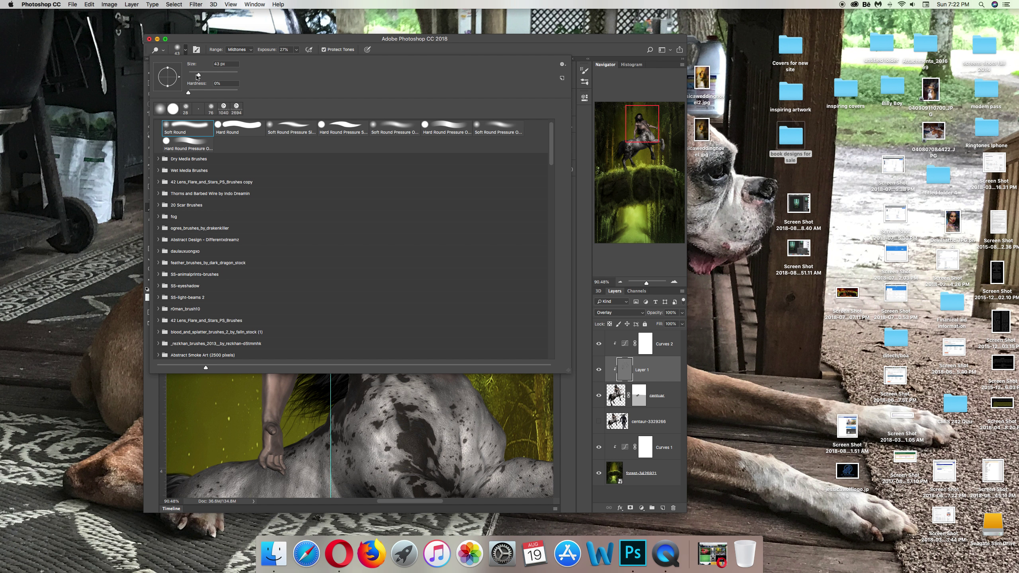
{"action": "left_click", "coordinate": [208, 74]}
{"action": "left_click", "coordinate": [208, 424]}
Dodge the torso, upper arm, forearm, and the horse's shoulder and front leg.
{"action": "left_click_drag", "start_coordinate": [373, 320], "coordinate": [395, 336]}
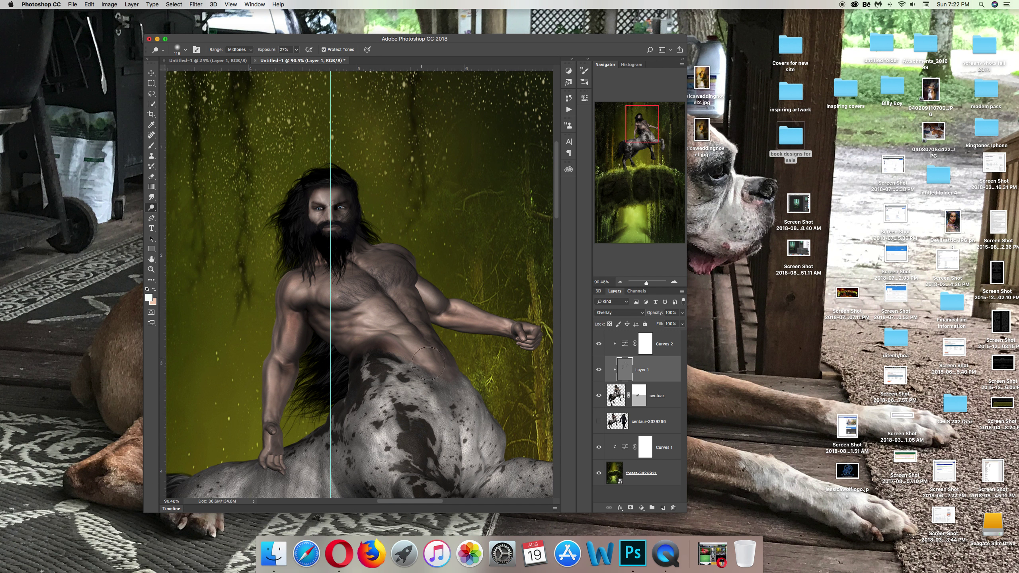
{"action": "mouse_move", "coordinate": [328, 289]}
{"action": "left_mouse_down"}
{"action": "mouse_move", "coordinate": [283, 376]}
{"action": "mouse_move", "coordinate": [278, 416]}
{"action": "left_mouse_up"}
{"action": "left_click_drag", "start_coordinate": [456, 317], "coordinate": [497, 330]}
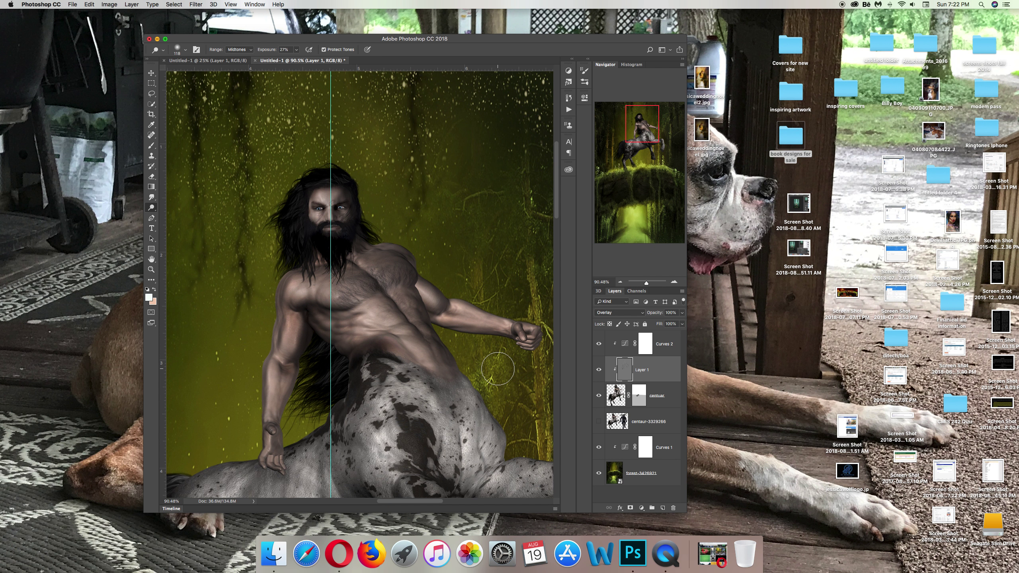
{"action": "scroll", "coordinate": [501, 377], "scroll_direction": "down", "scroll_amount": 5}
{"action": "mouse_move", "coordinate": [471, 310]}
{"action": "left_mouse_down"}
{"action": "mouse_move", "coordinate": [495, 369]}
{"action": "mouse_move", "coordinate": [319, 362]}
{"action": "mouse_move", "coordinate": [227, 414]}
{"action": "left_mouse_up"}
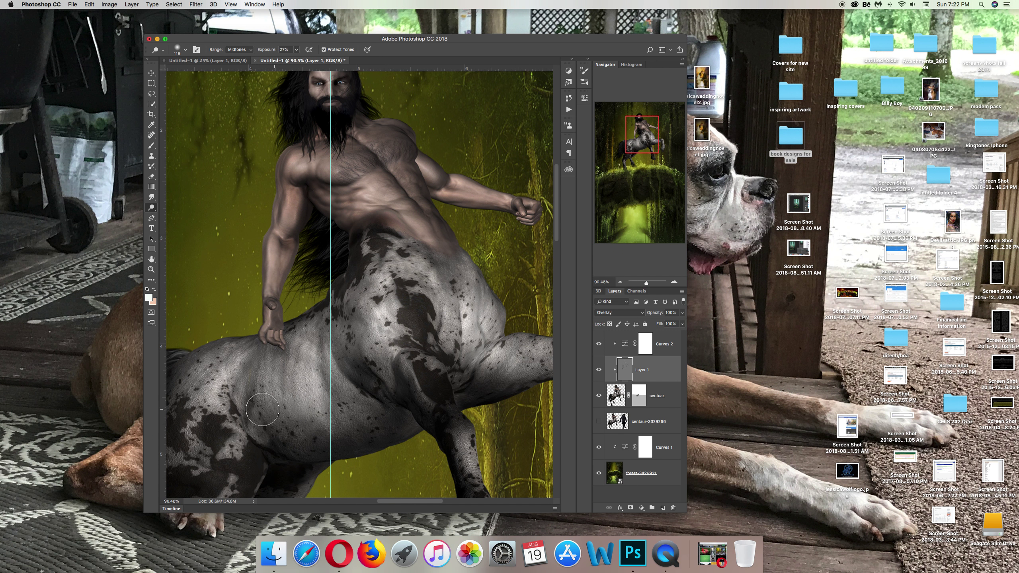
Dodge highlights onto the horse's flank and its front and back legs.
{"action": "scroll", "coordinate": [233, 389], "scroll_direction": "down", "scroll_amount": 5}
{"action": "scroll", "coordinate": [232, 389], "scroll_direction": "left", "scroll_amount": 4}
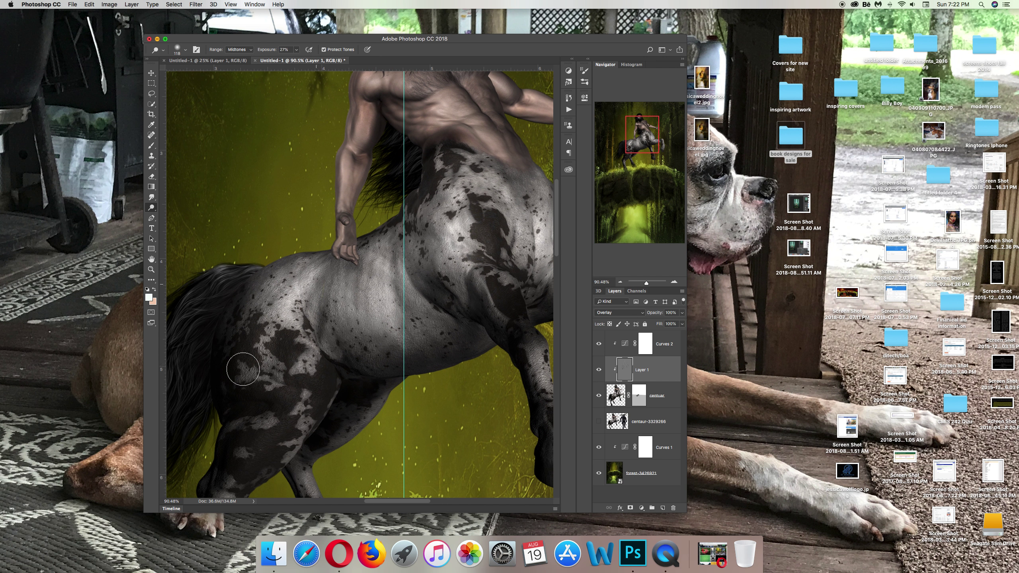
{"action": "mouse_move", "coordinate": [287, 376]}
{"action": "left_mouse_down"}
{"action": "mouse_move", "coordinate": [267, 349]}
{"action": "mouse_move", "coordinate": [321, 374]}
{"action": "left_mouse_up"}
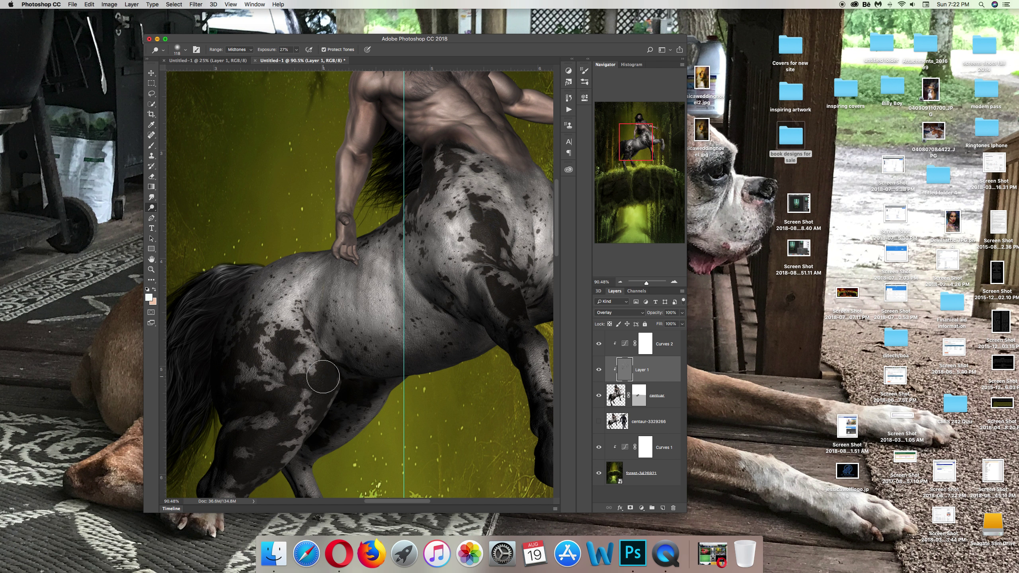
{"action": "scroll", "coordinate": [327, 376], "scroll_direction": "down", "scroll_amount": 5}
{"action": "scroll", "coordinate": [327, 376], "scroll_direction": "left", "scroll_amount": 1}
{"action": "left_click_drag", "start_coordinate": [272, 295], "coordinate": [368, 305]}
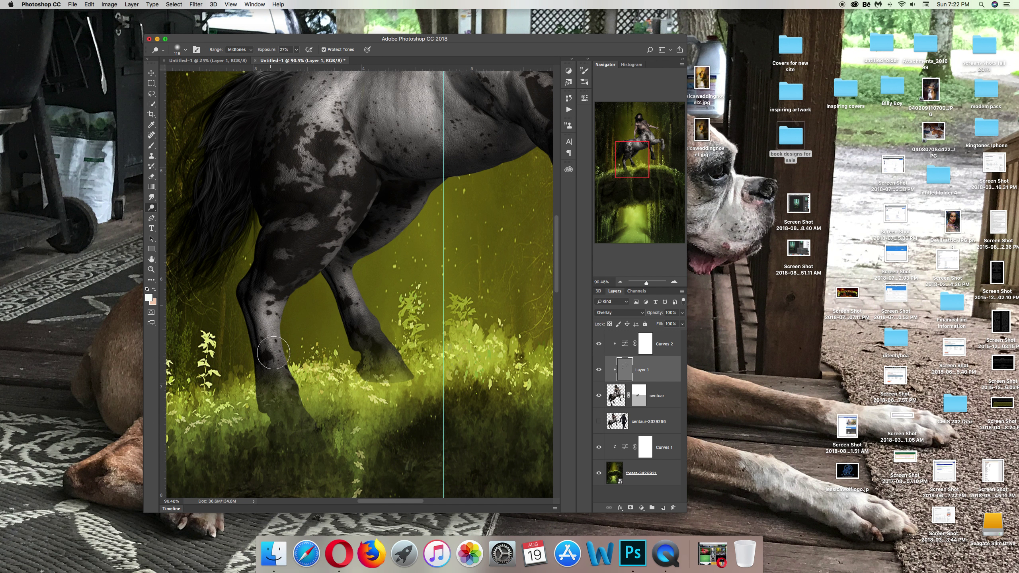
Brighten the back leg from thigh to hoof and the man's chest.
{"action": "scroll", "coordinate": [349, 283], "scroll_direction": "right", "scroll_amount": 5}
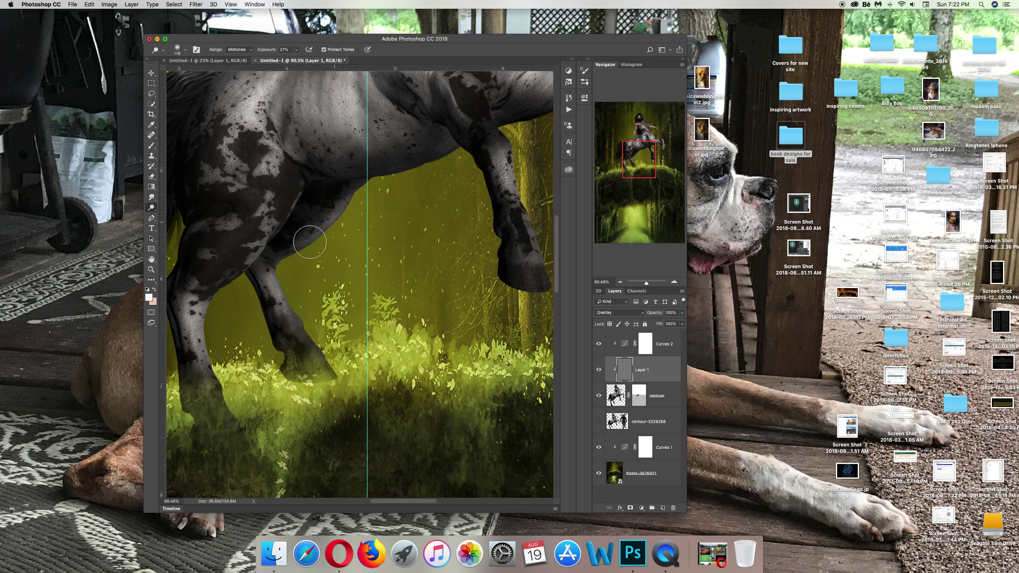
{"action": "scroll", "coordinate": [420, 177], "scroll_direction": "right", "scroll_amount": 3}
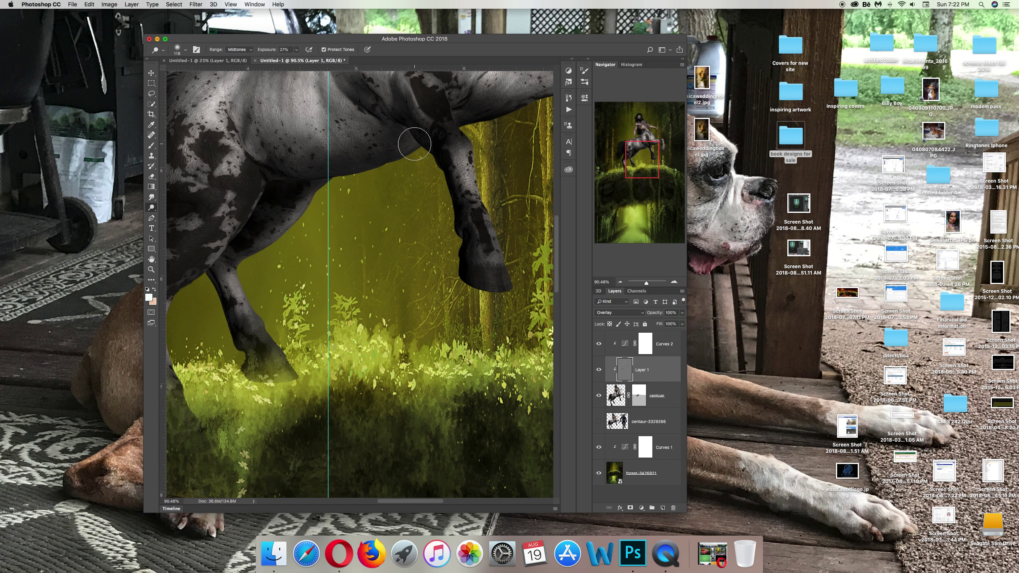
{"action": "scroll", "coordinate": [461, 189], "scroll_direction": "up", "scroll_amount": 3}
{"action": "scroll", "coordinate": [461, 188], "scroll_direction": "right", "scroll_amount": 3}
{"action": "scroll", "coordinate": [452, 164], "scroll_direction": "up", "scroll_amount": 1}
{"action": "scroll", "coordinate": [451, 164], "scroll_direction": "right", "scroll_amount": 2}
{"action": "left_click_drag", "start_coordinate": [449, 150], "coordinate": [514, 270]}
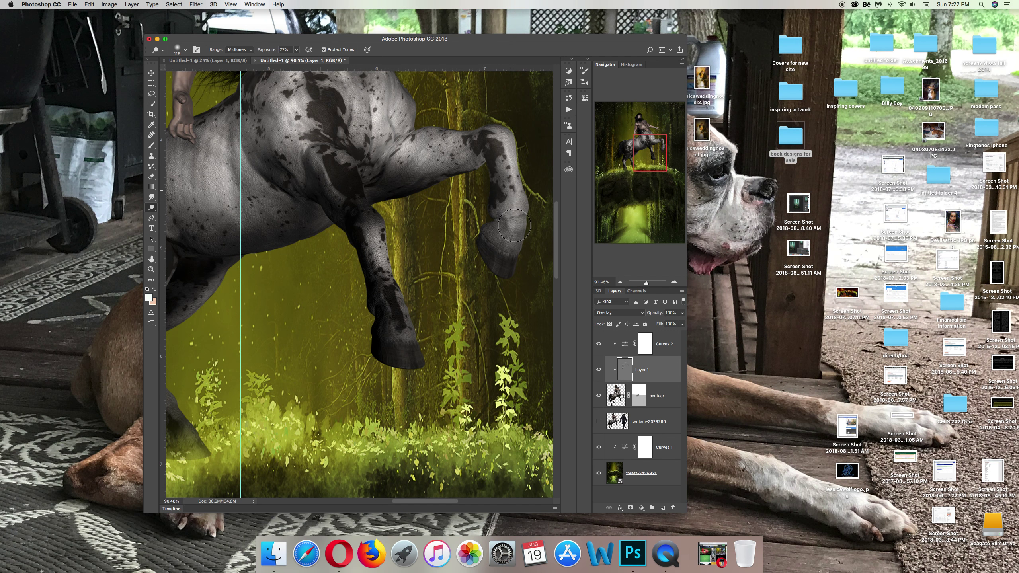
{"action": "scroll", "coordinate": [501, 265], "scroll_direction": "up", "scroll_amount": 1}
{"action": "scroll", "coordinate": [462, 252], "scroll_direction": "up", "scroll_amount": 5}
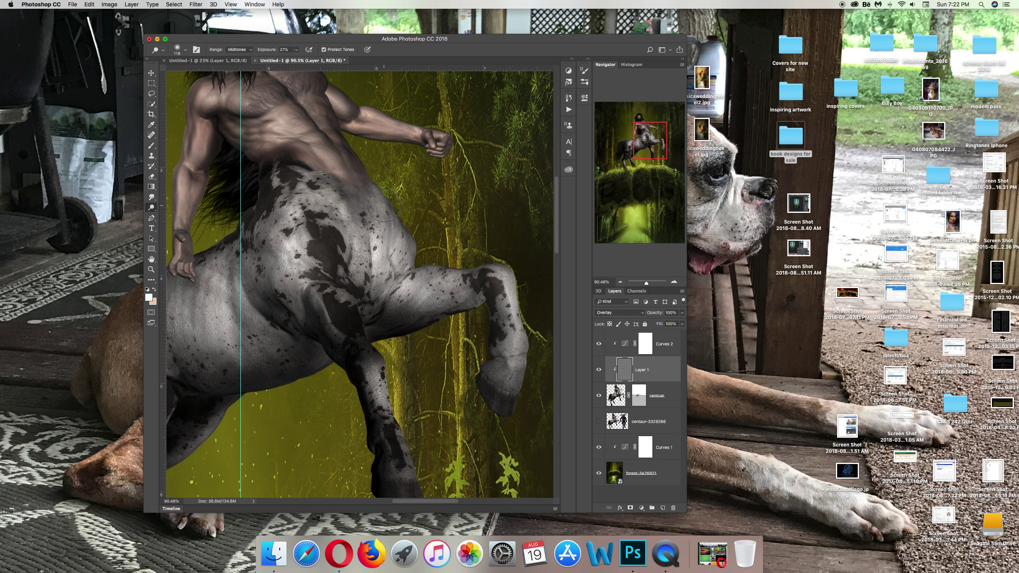
{"action": "scroll", "coordinate": [401, 233], "scroll_direction": "up", "scroll_amount": 5}
{"action": "scroll", "coordinate": [353, 217], "scroll_direction": "up", "scroll_amount": 4}
{"action": "left_click_drag", "start_coordinate": [288, 207], "coordinate": [269, 219]}
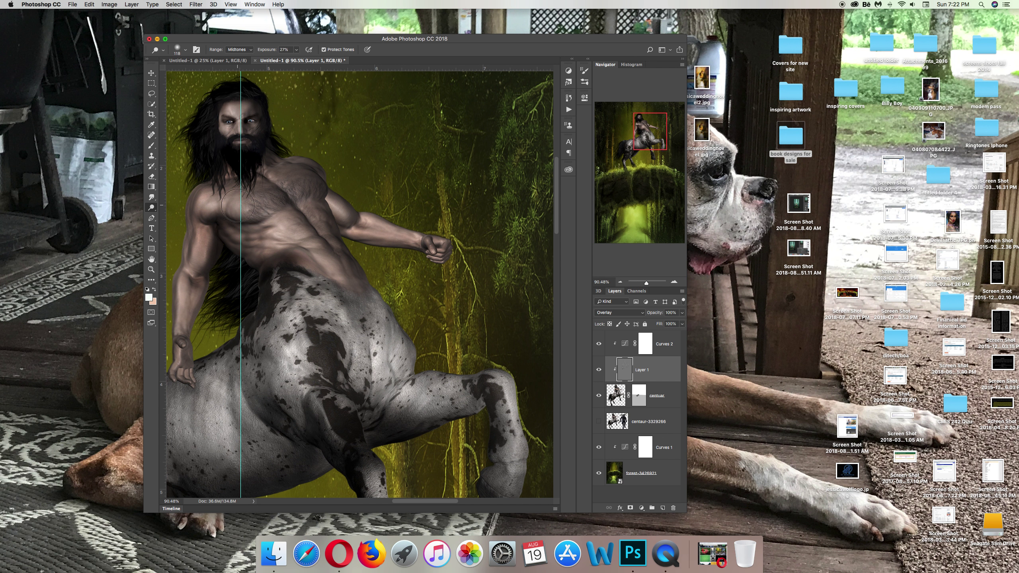
Set the brush to 97 px and dodge the upper arm and upper chest.
{"action": "left_click", "coordinate": [185, 51]}
{"action": "left_click_drag", "start_coordinate": [214, 77], "coordinate": [212, 77]}
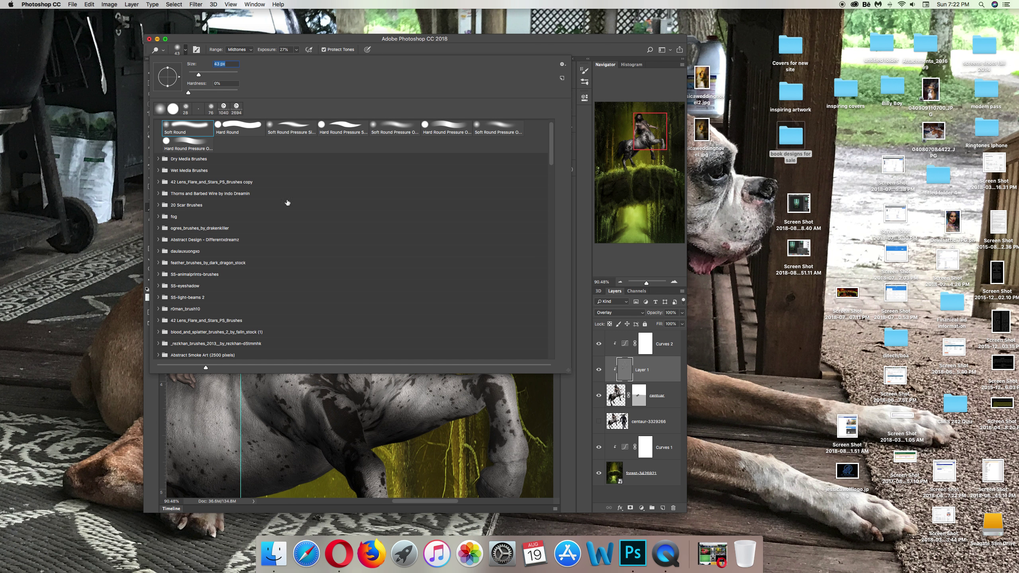
{"action": "left_click", "coordinate": [413, 453]}
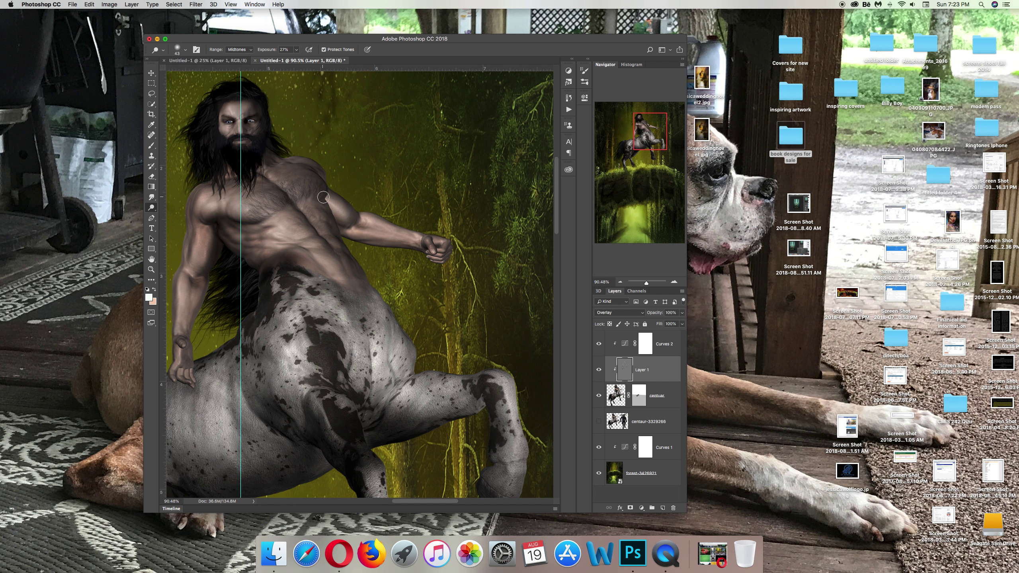
{"action": "left_click_drag", "start_coordinate": [338, 211], "coordinate": [348, 218]}
{"action": "mouse_move", "coordinate": [265, 170]}
{"action": "left_mouse_down"}
{"action": "mouse_move", "coordinate": [279, 182]}
{"action": "mouse_move", "coordinate": [297, 141]}
{"action": "left_mouse_up"}
Zoom out to the whole centaur and toggle Layer 1's visibility to compare highlights.
{"action": "scroll", "coordinate": [204, 296], "scroll_direction": "down", "scroll_amount": 3}
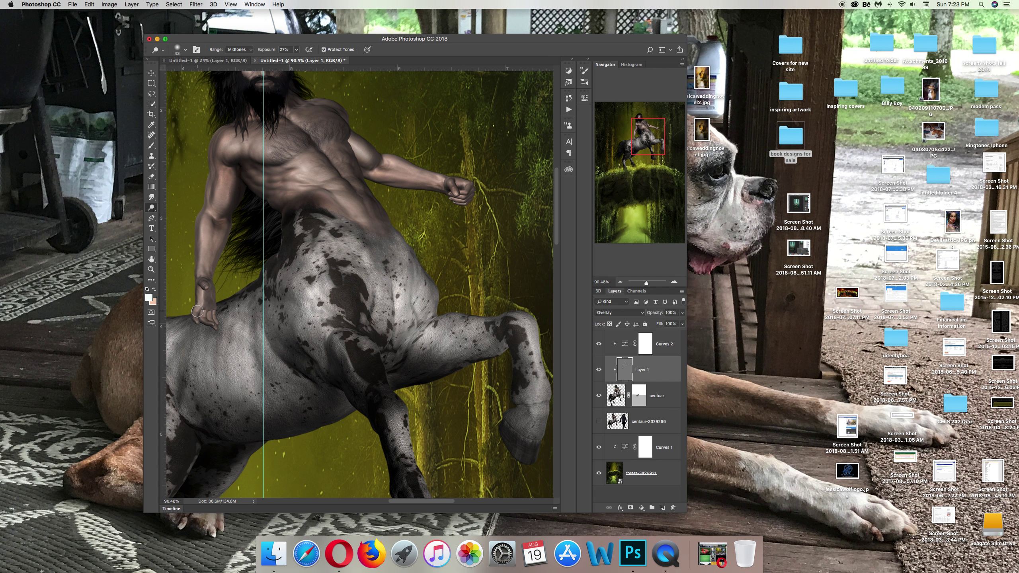
{"action": "scroll", "coordinate": [448, 320], "scroll_direction": "down", "scroll_amount": 5}
{"action": "scroll", "coordinate": [448, 320], "scroll_direction": "right", "scroll_amount": 2}
{"action": "scroll", "coordinate": [448, 320], "scroll_direction": "up", "scroll_amount": 1}
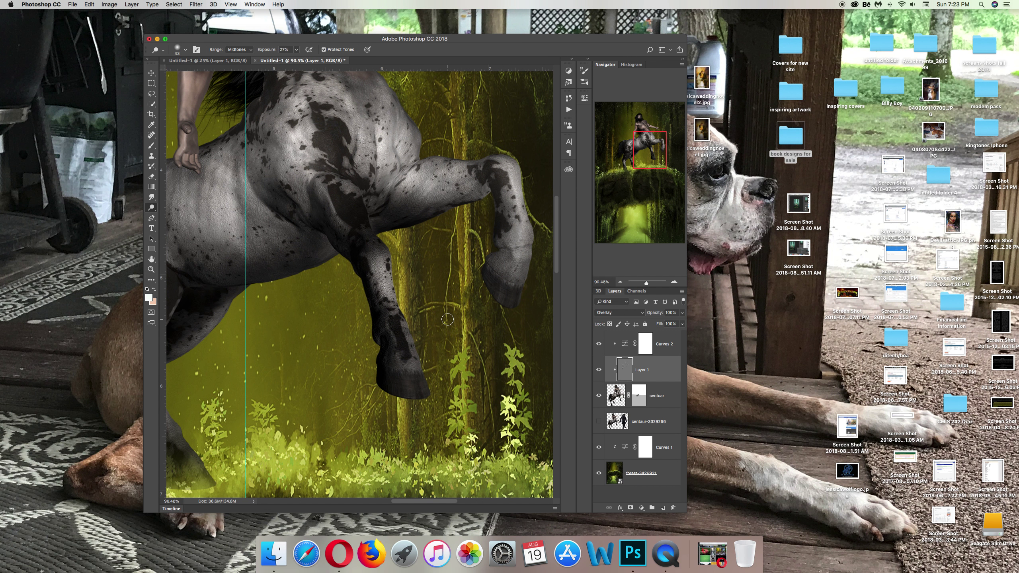
{"action": "scroll", "coordinate": [448, 320], "scroll_direction": "up", "scroll_amount": 5}
{"action": "scroll", "coordinate": [448, 320], "scroll_direction": "left", "scroll_amount": 1}
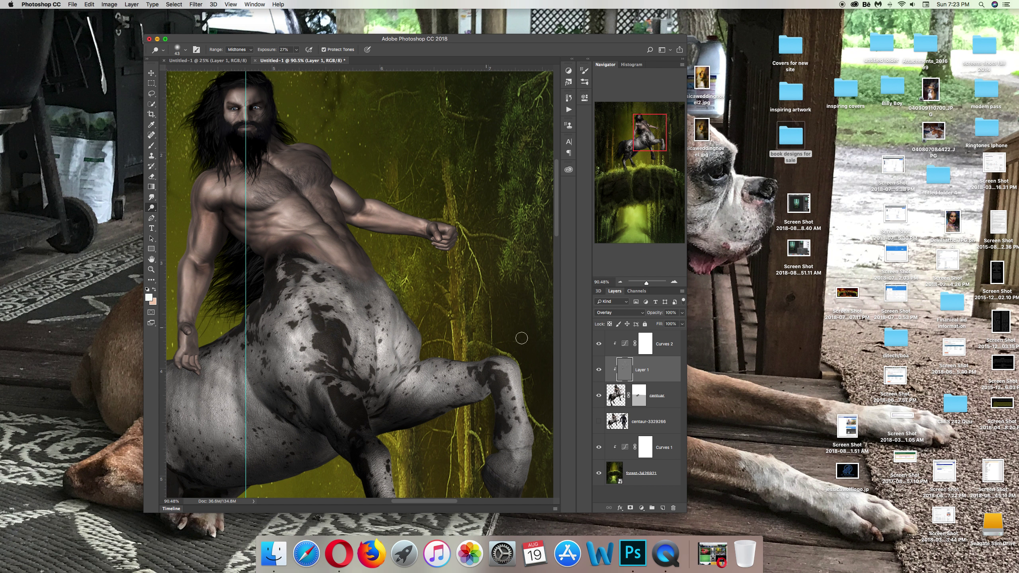
{"action": "left_click_drag", "start_coordinate": [646, 282], "coordinate": [645, 288]}
{"action": "left_click", "coordinate": [599, 369]}
{"action": "left_click", "coordinate": [599, 370]}
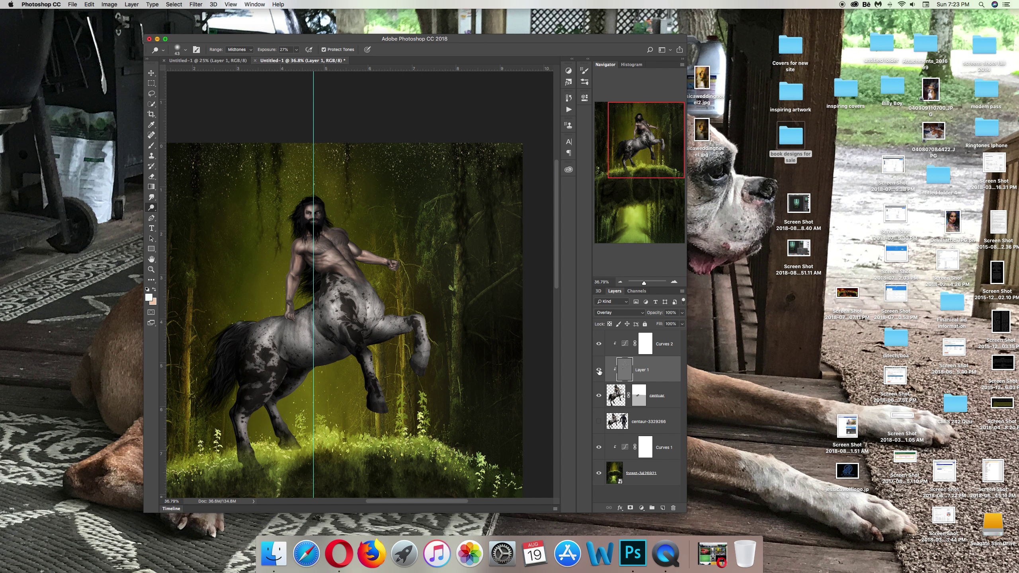
Show Layer 1 again and zoom in on the centaur's torso.
{"action": "left_click", "coordinate": [599, 371]}
{"action": "left_click_drag", "start_coordinate": [645, 282], "coordinate": [648, 283]}
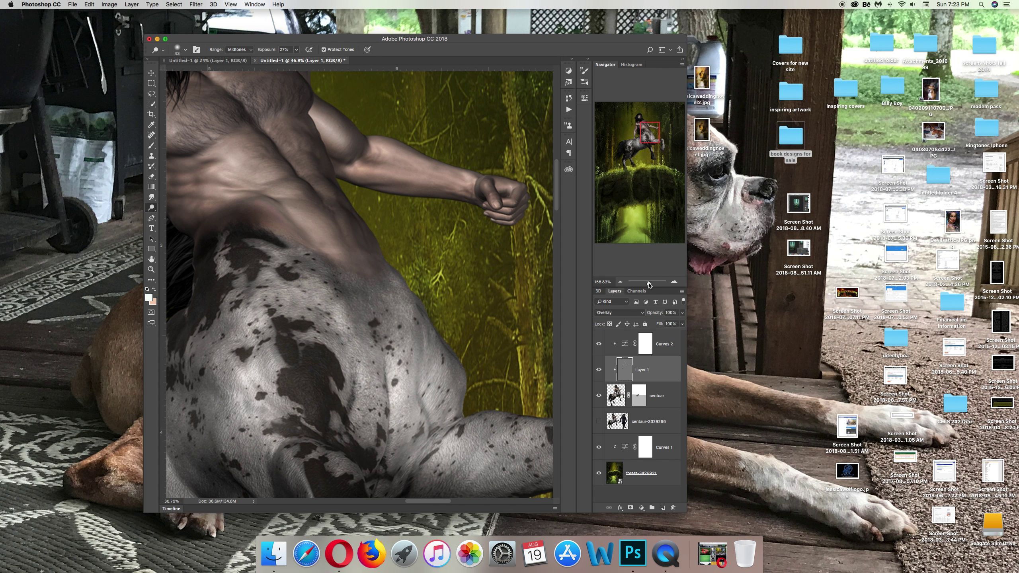
{"action": "scroll", "coordinate": [398, 288], "scroll_direction": "left", "scroll_amount": 3}
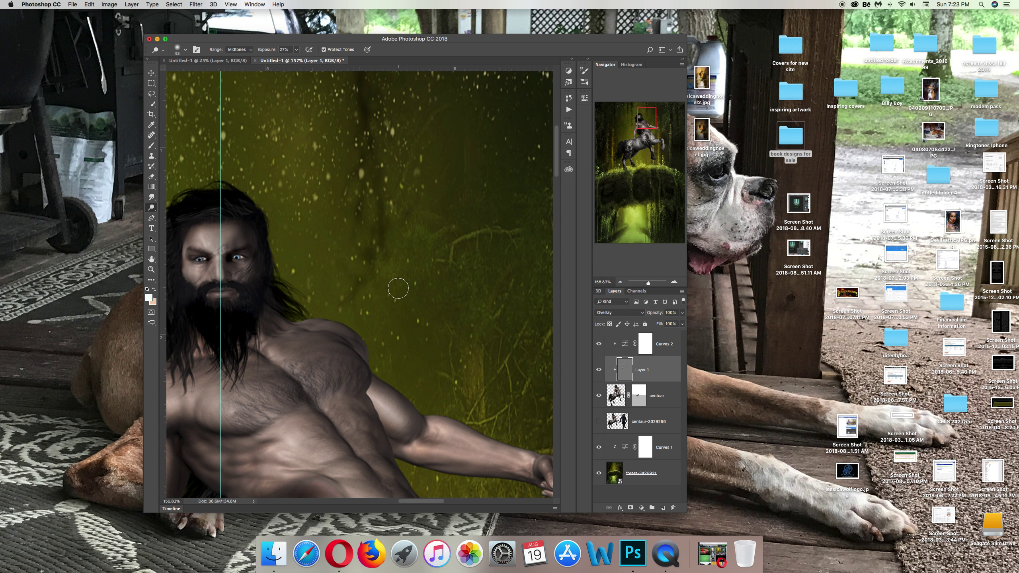
{"action": "scroll", "coordinate": [398, 288], "scroll_direction": "up", "scroll_amount": 2}
{"action": "scroll", "coordinate": [398, 288], "scroll_direction": "left", "scroll_amount": 3}
{"action": "scroll", "coordinate": [398, 288], "scroll_direction": "down", "scroll_amount": 2}
{"action": "scroll", "coordinate": [398, 288], "scroll_direction": "down", "scroll_amount": 1}
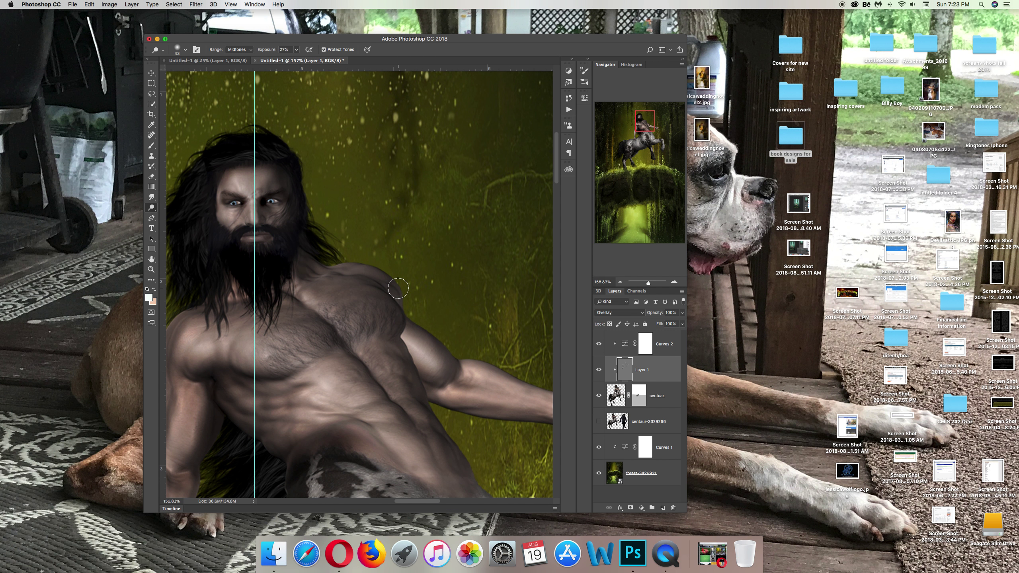
{"action": "scroll", "coordinate": [398, 288], "scroll_direction": "left", "scroll_amount": 3}
Select Curves 2, centuar, then Layer 1, and zoom out to the whole image.
{"action": "left_click", "coordinate": [624, 343]}
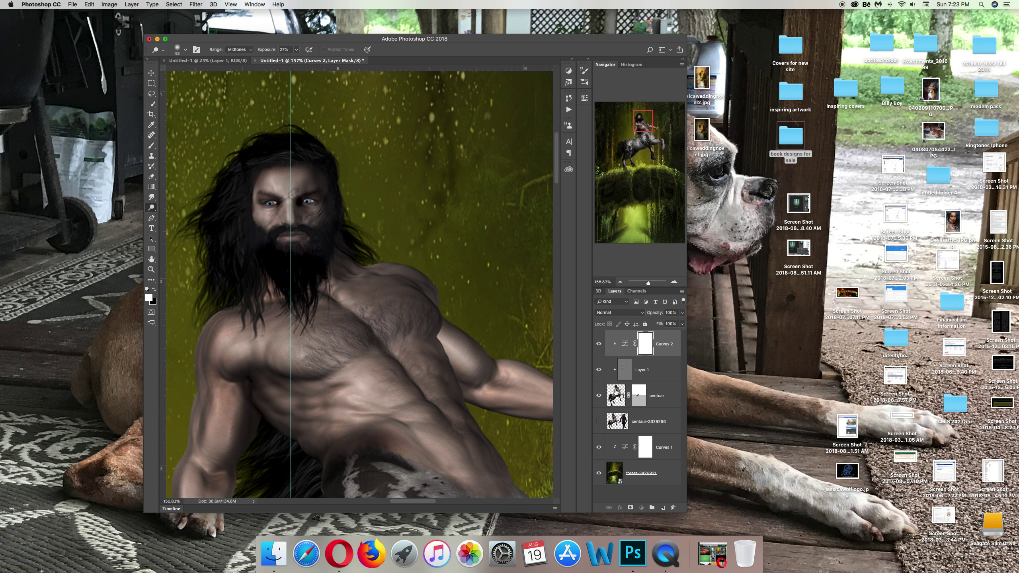
{"action": "left_click", "coordinate": [616, 395]}
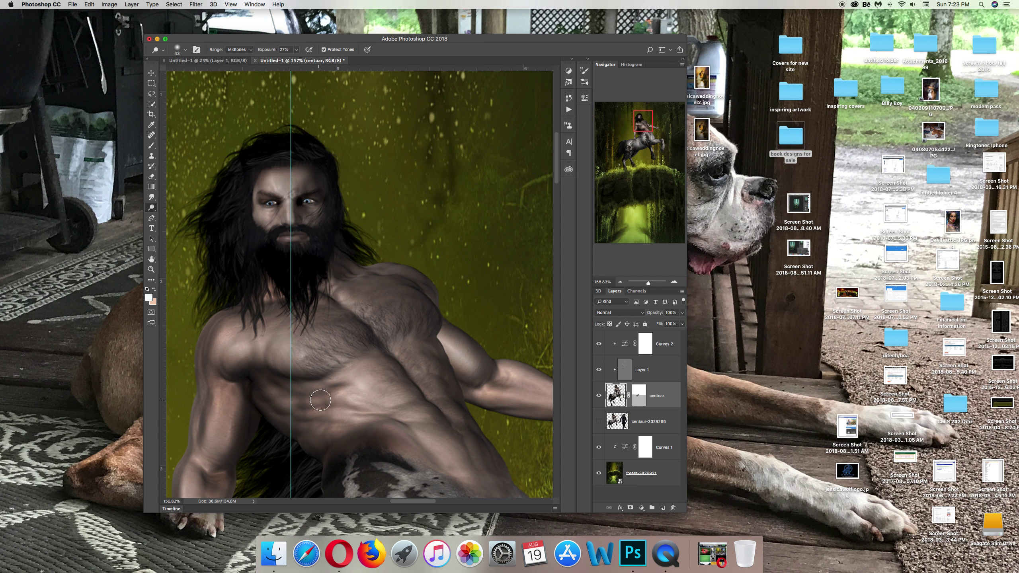
{"action": "left_click", "coordinate": [610, 371]}
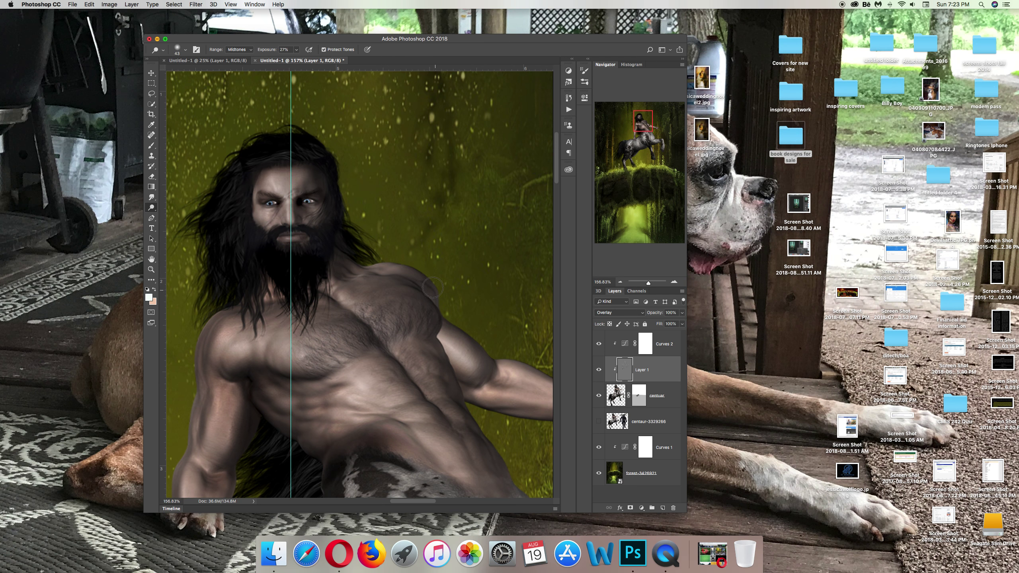
{"action": "scroll", "coordinate": [470, 362], "scroll_direction": "down", "scroll_amount": 3}
{"action": "scroll", "coordinate": [471, 362], "scroll_direction": "down", "scroll_amount": 3}
{"action": "scroll", "coordinate": [470, 362], "scroll_direction": "down", "scroll_amount": 3}
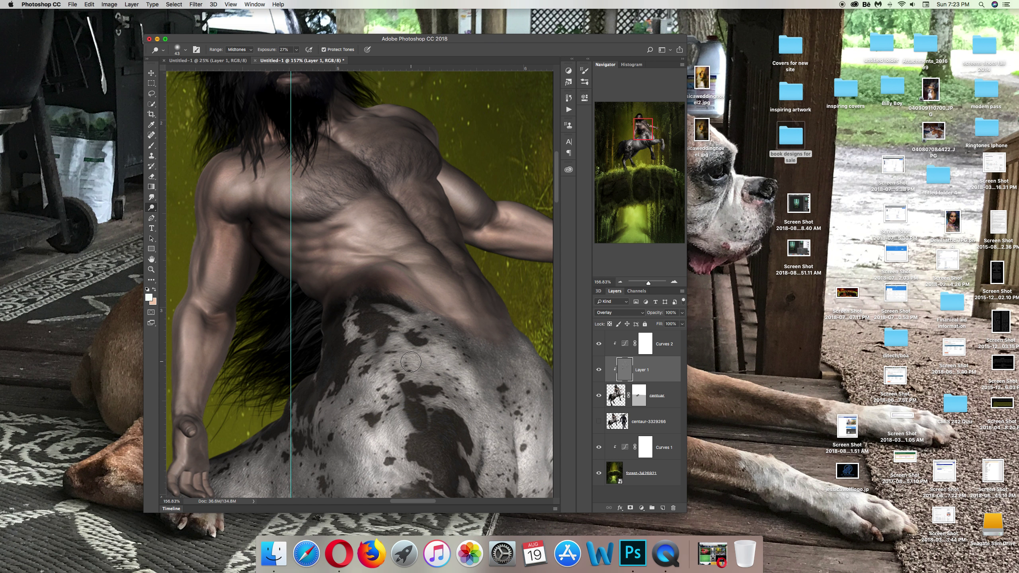
{"action": "scroll", "coordinate": [407, 362], "scroll_direction": "down", "scroll_amount": 5}
{"action": "scroll", "coordinate": [407, 362], "scroll_direction": "right", "scroll_amount": 3}
{"action": "scroll", "coordinate": [407, 363], "scroll_direction": "right", "scroll_amount": 3}
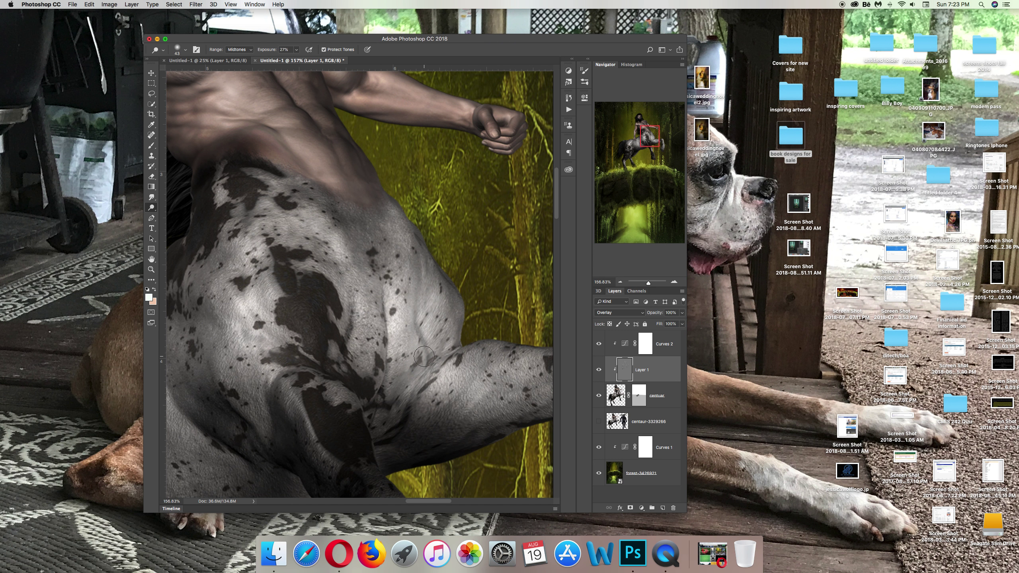
{"action": "left_click_drag", "start_coordinate": [644, 284], "coordinate": [643, 284]}
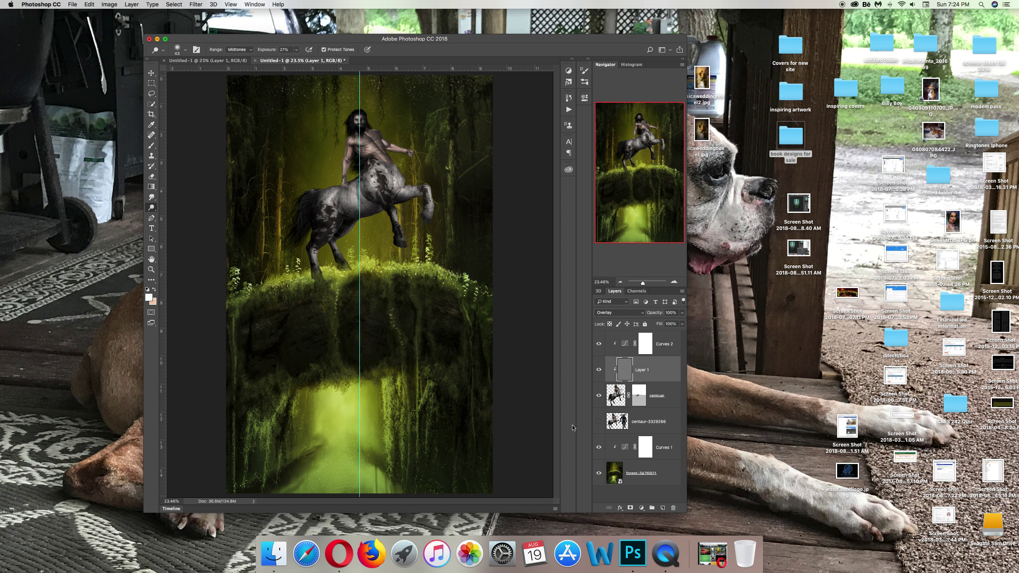
Add an Outer Glow effect to the centuar layer and open its colour swatch.
{"action": "left_click", "coordinate": [620, 399]}
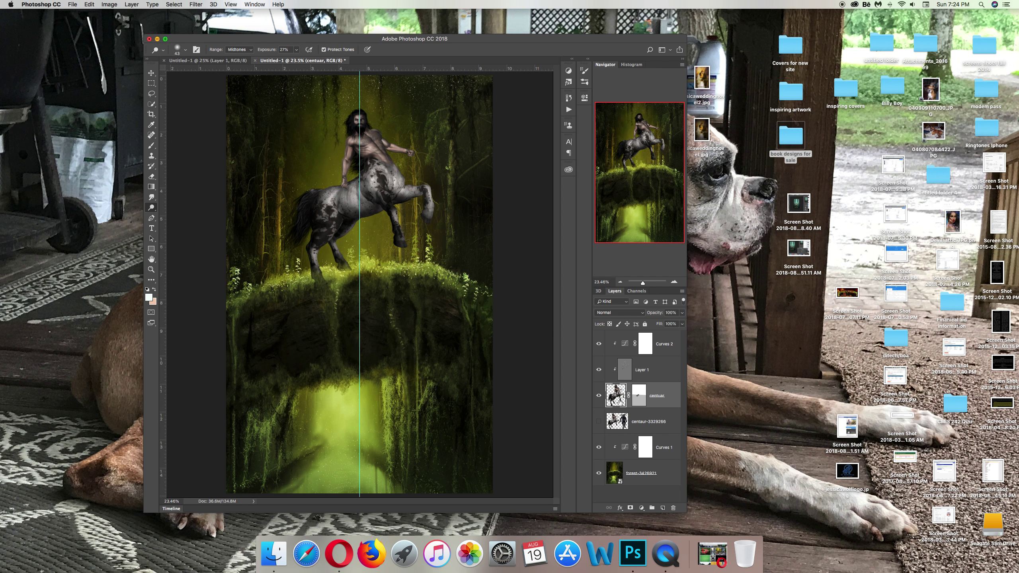
{"action": "left_click", "coordinate": [620, 508]}
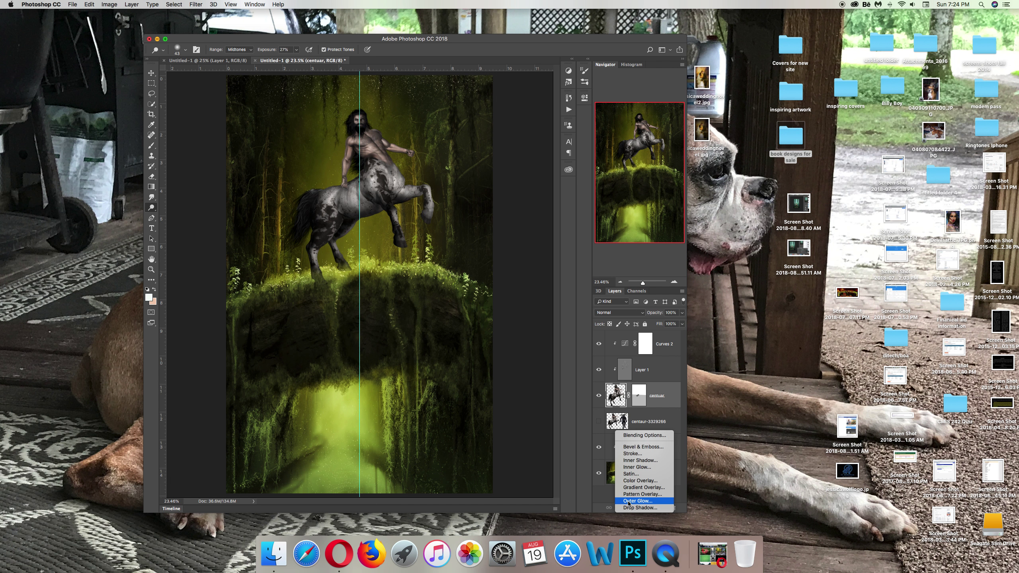
{"action": "left_click", "coordinate": [628, 502]}
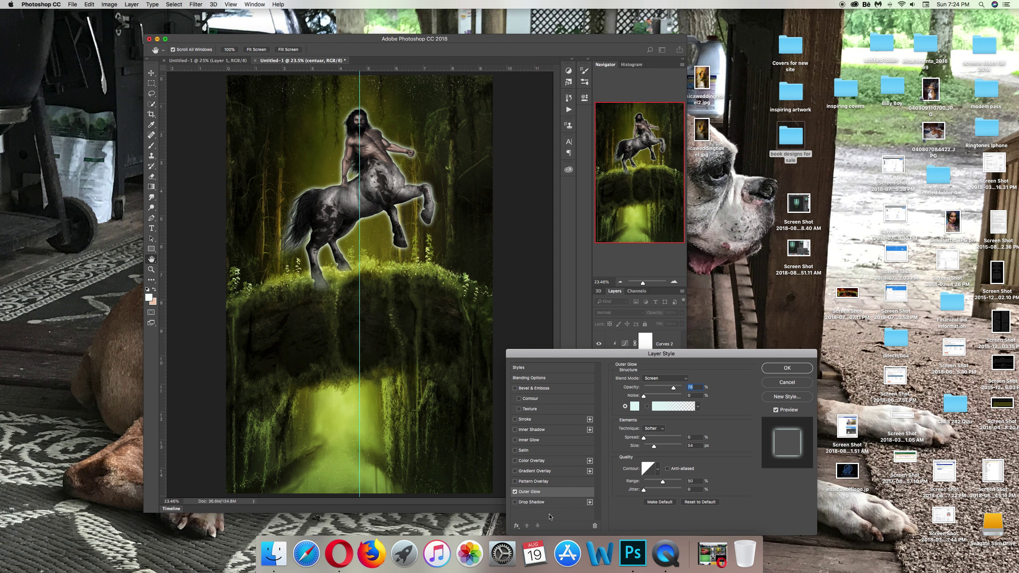
{"action": "left_click", "coordinate": [635, 407]}
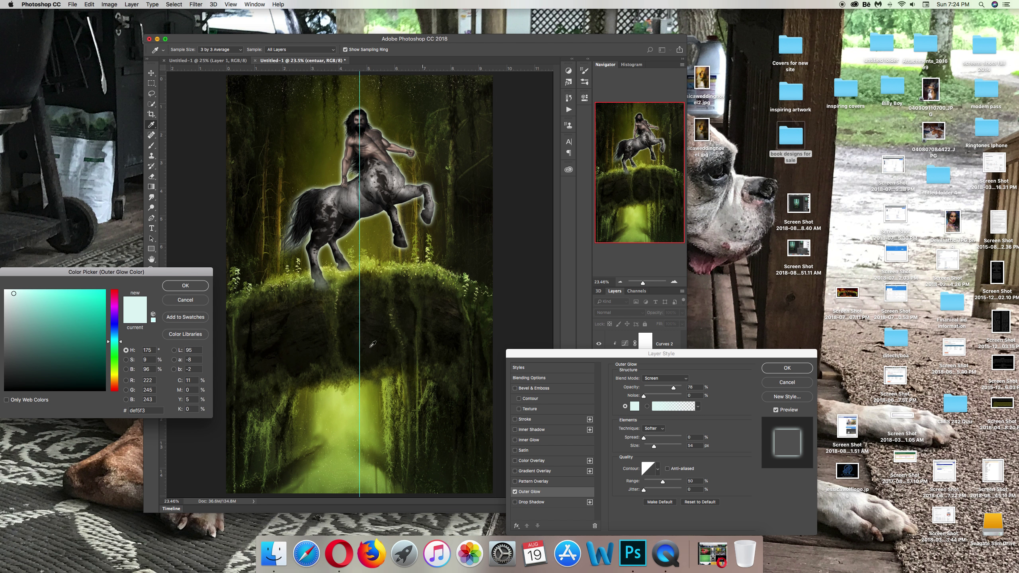
Set the outer glow colour to a pale yellow.
{"action": "left_click", "coordinate": [329, 152]}
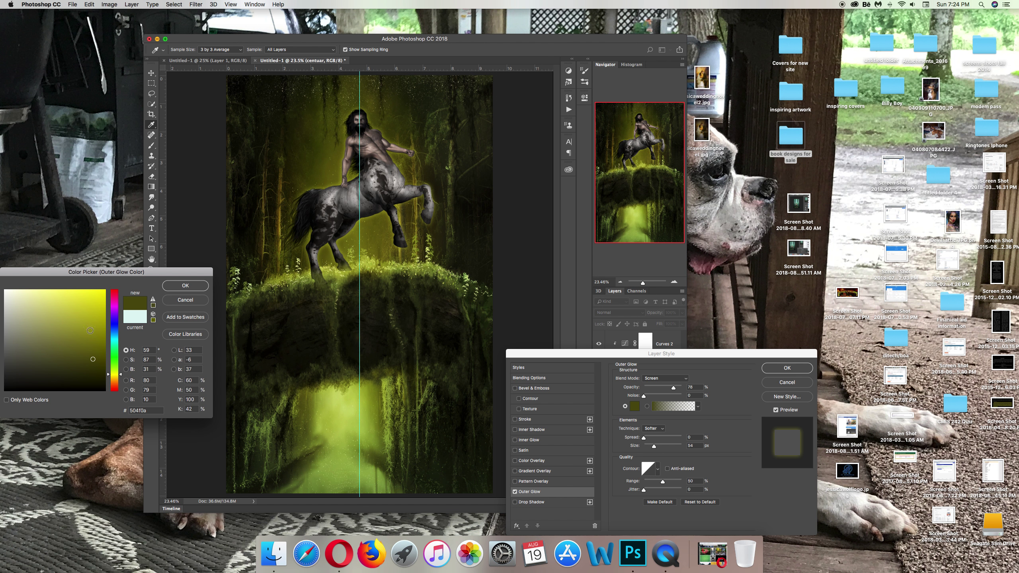
{"action": "left_click", "coordinate": [93, 341]}
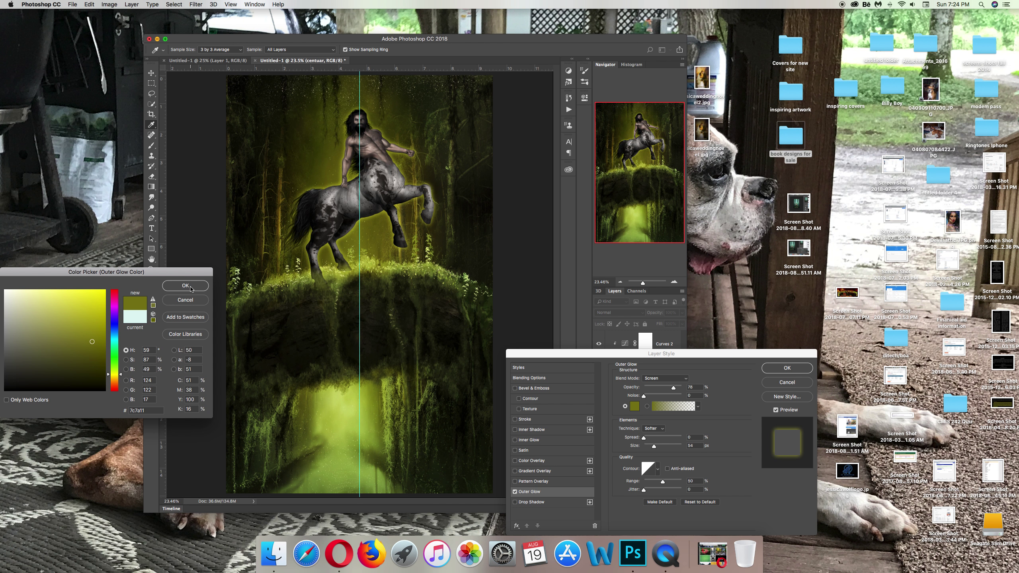
{"action": "left_click", "coordinate": [347, 404]}
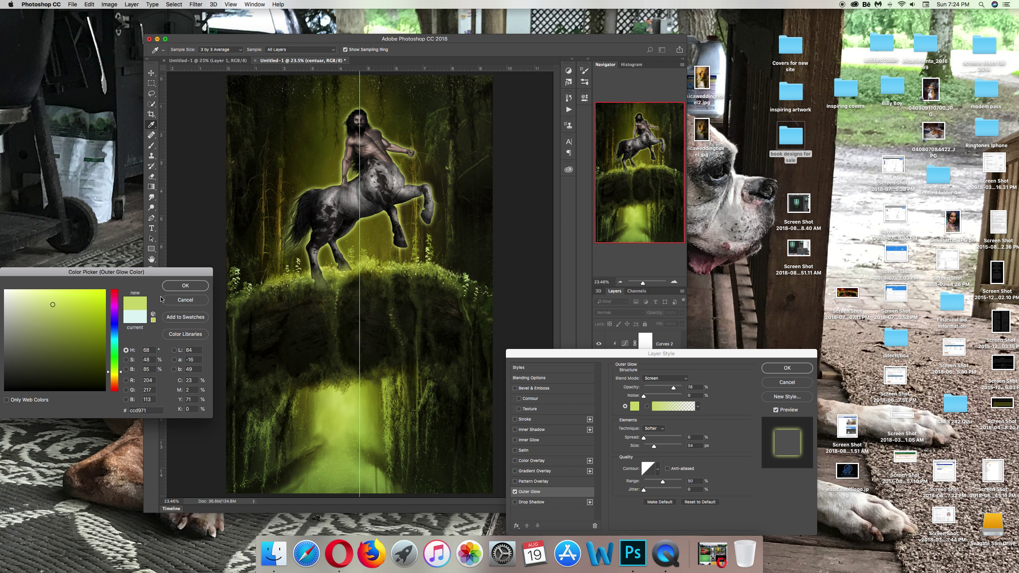
{"action": "left_click", "coordinate": [49, 294]}
{"action": "left_click_drag", "start_coordinate": [49, 294], "coordinate": [36, 295]}
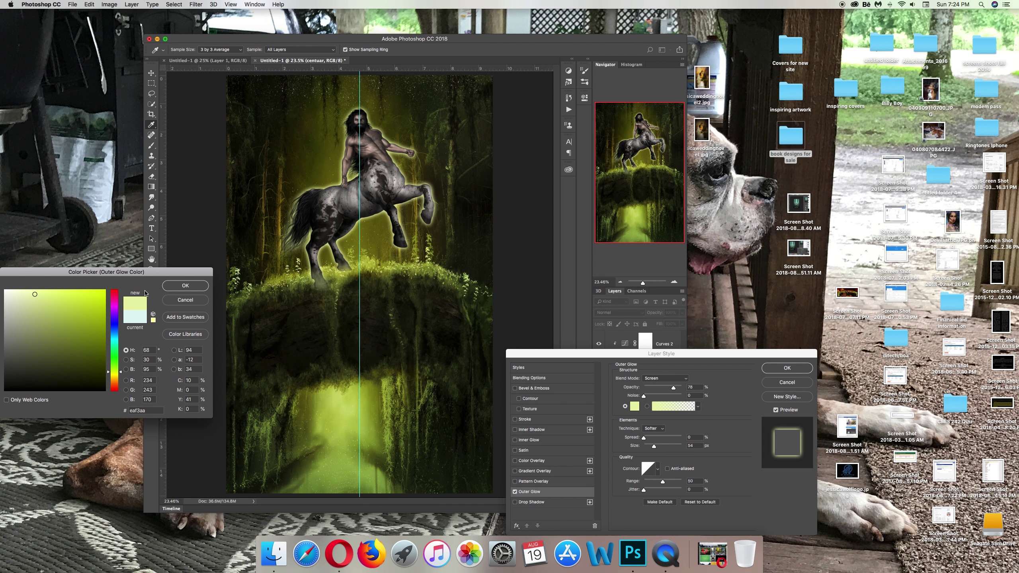
{"action": "left_click", "coordinate": [183, 286]}
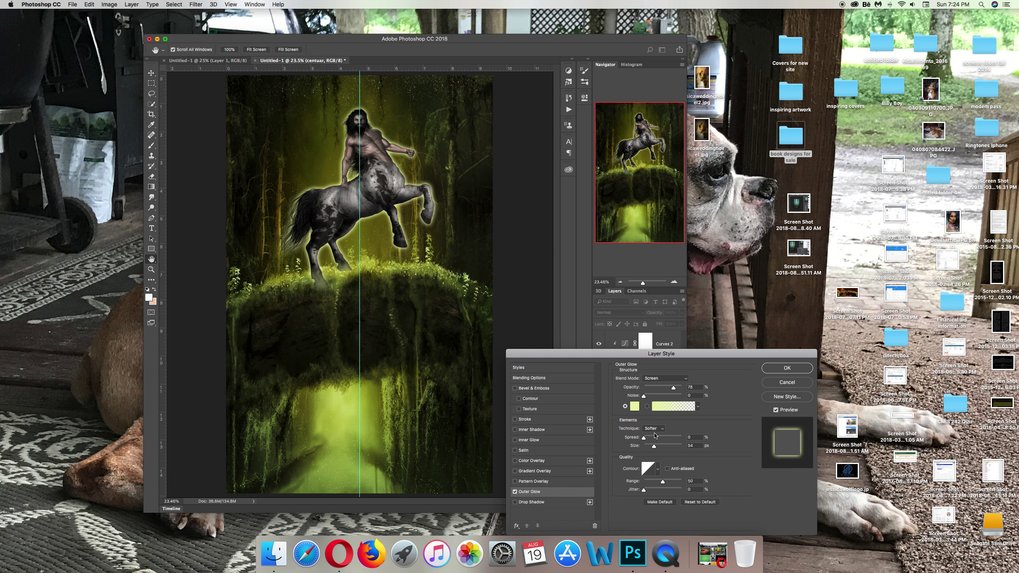
Experiment with glow opacity, size, range and Linear Dodge (Add) blending.
{"action": "left_click_drag", "start_coordinate": [674, 388], "coordinate": [653, 390]}
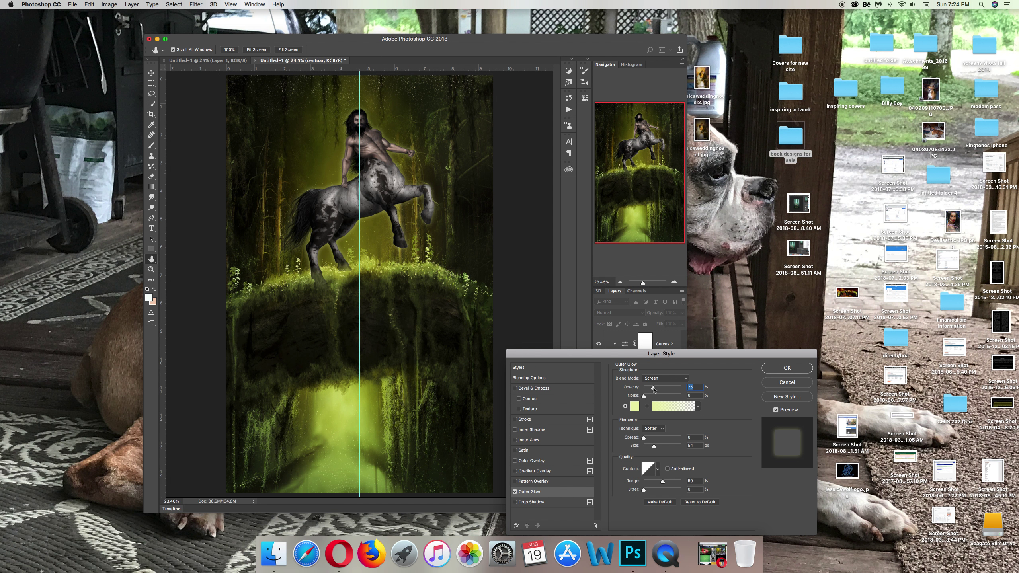
{"action": "left_click_drag", "start_coordinate": [654, 446], "coordinate": [673, 446]}
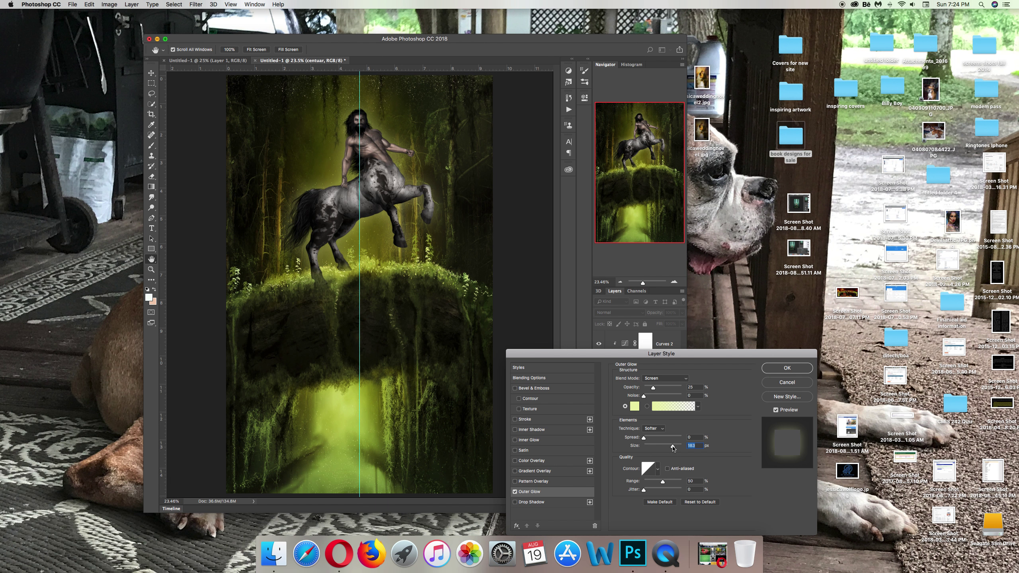
{"action": "left_click_drag", "start_coordinate": [653, 387], "coordinate": [653, 388]}
{"action": "left_click", "coordinate": [681, 379]}
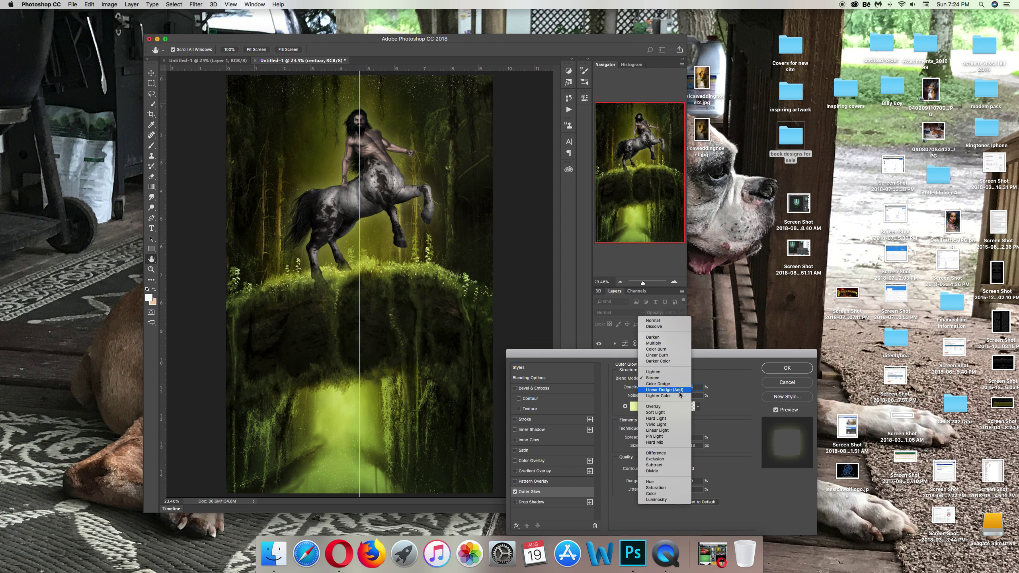
{"action": "left_click", "coordinate": [680, 394]}
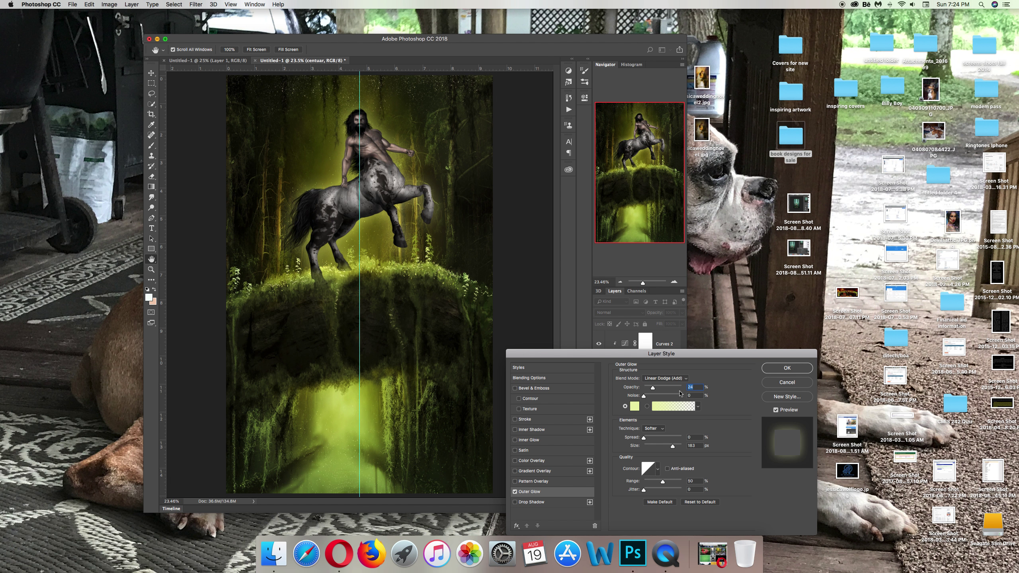
{"action": "left_click_drag", "start_coordinate": [653, 388], "coordinate": [671, 388]}
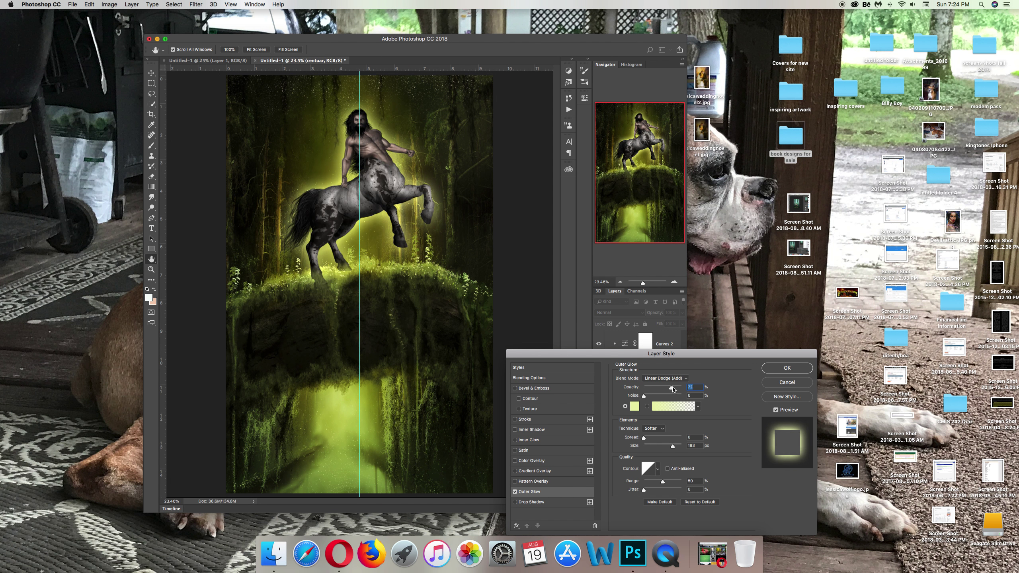
{"action": "left_click_drag", "start_coordinate": [672, 387], "coordinate": [647, 388]}
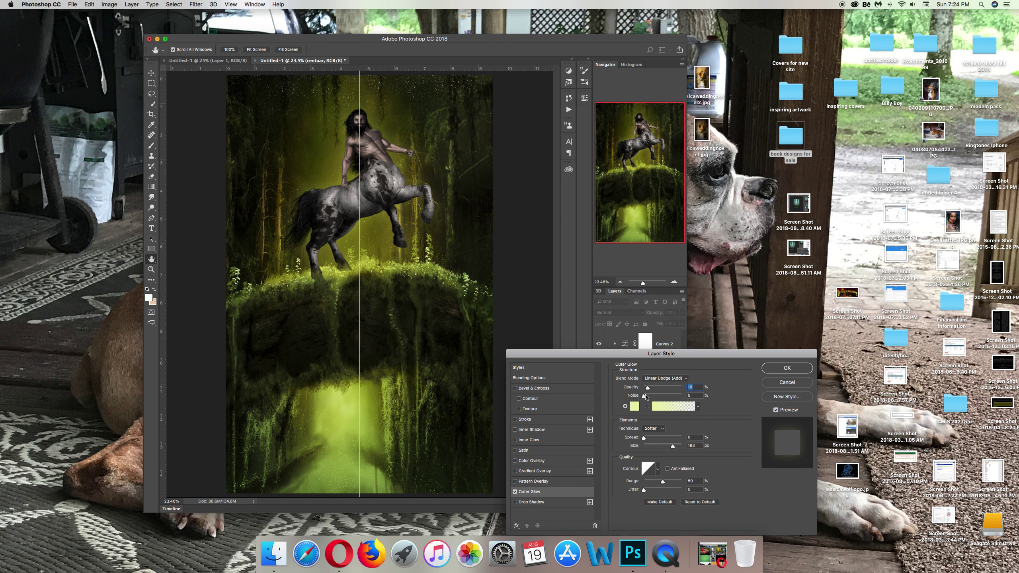
{"action": "left_click_drag", "start_coordinate": [673, 446], "coordinate": [636, 439]}
{"action": "left_click", "coordinate": [680, 438]}
{"action": "left_click_drag", "start_coordinate": [680, 438], "coordinate": [640, 438]}
Finalize the glow at 234 px, Screen blend mode, about 33% opacity, and apply it.
{"action": "left_click_drag", "start_coordinate": [648, 388], "coordinate": [654, 391]}
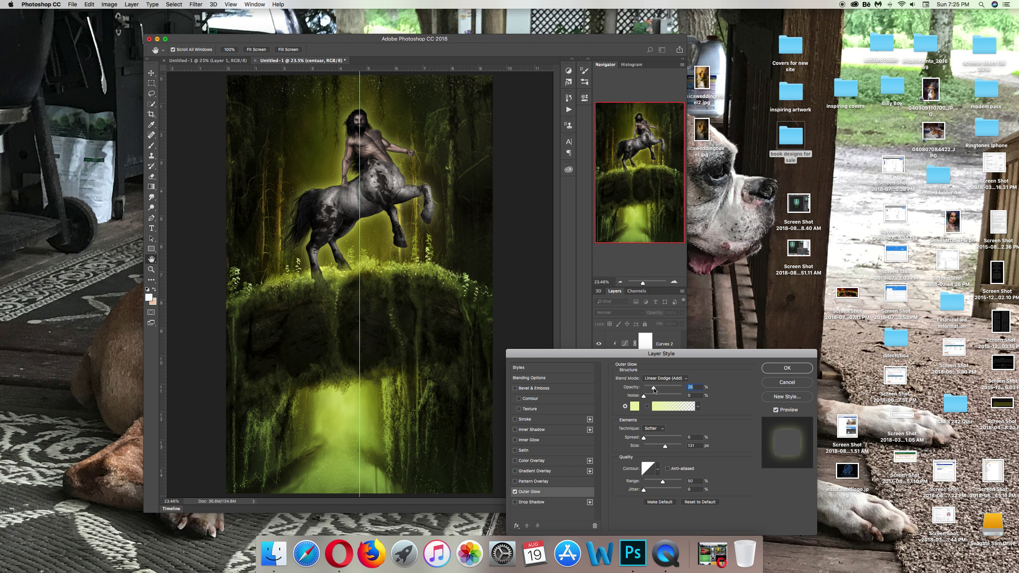
{"action": "left_click_drag", "start_coordinate": [664, 446], "coordinate": [680, 445]}
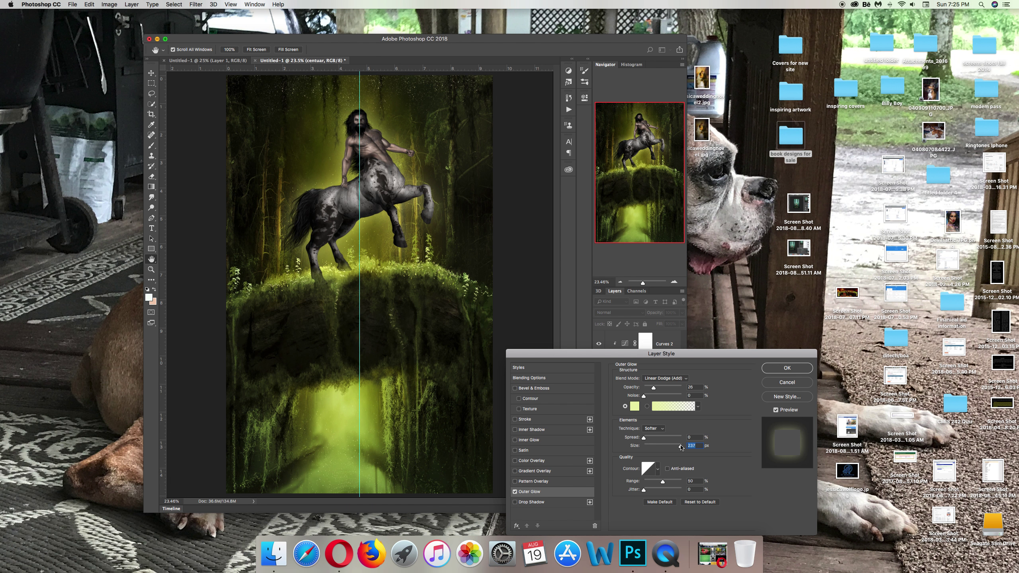
{"action": "left_click", "coordinate": [686, 379]}
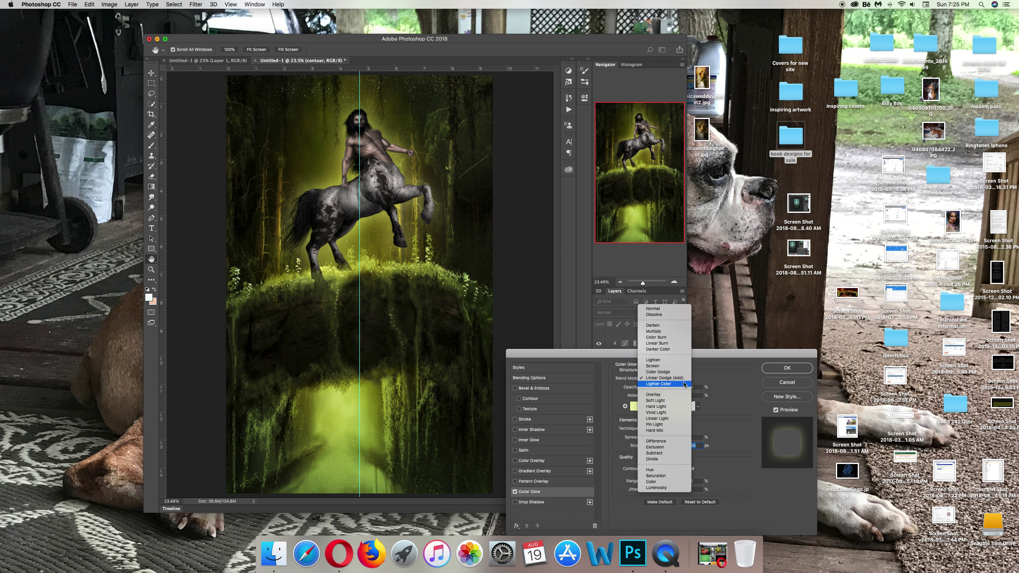
{"action": "left_click", "coordinate": [667, 366]}
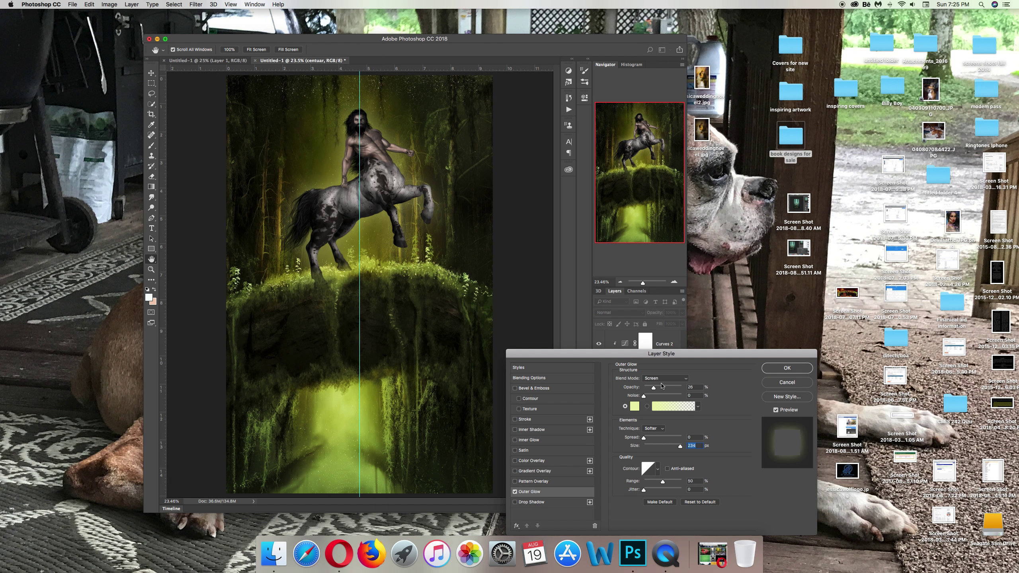
{"action": "left_click", "coordinate": [691, 388]}
{"action": "key", "text": "Down"}
{"action": "left_click_drag", "start_coordinate": [654, 387], "coordinate": [657, 389]}
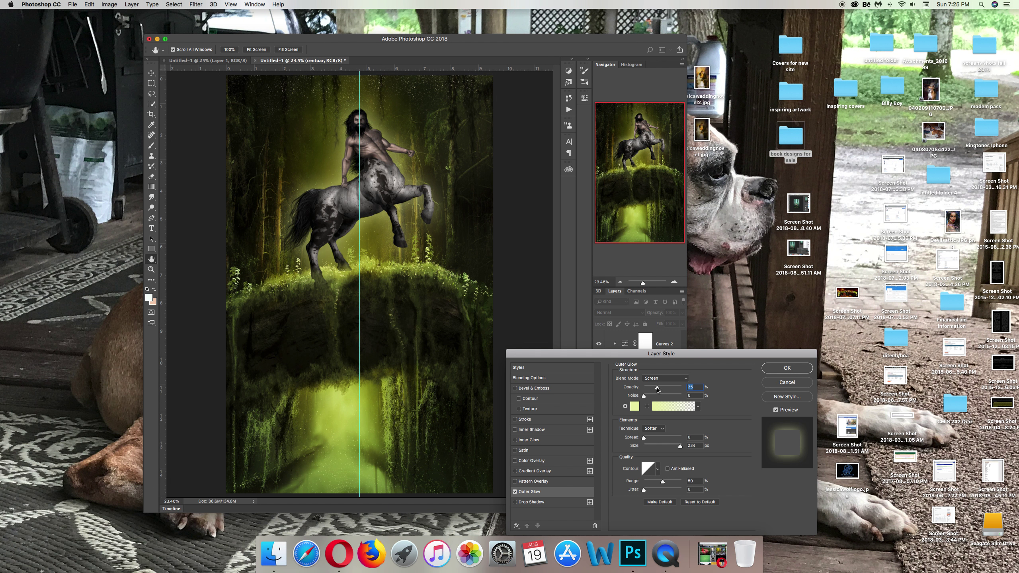
{"action": "left_click", "coordinate": [776, 371]}
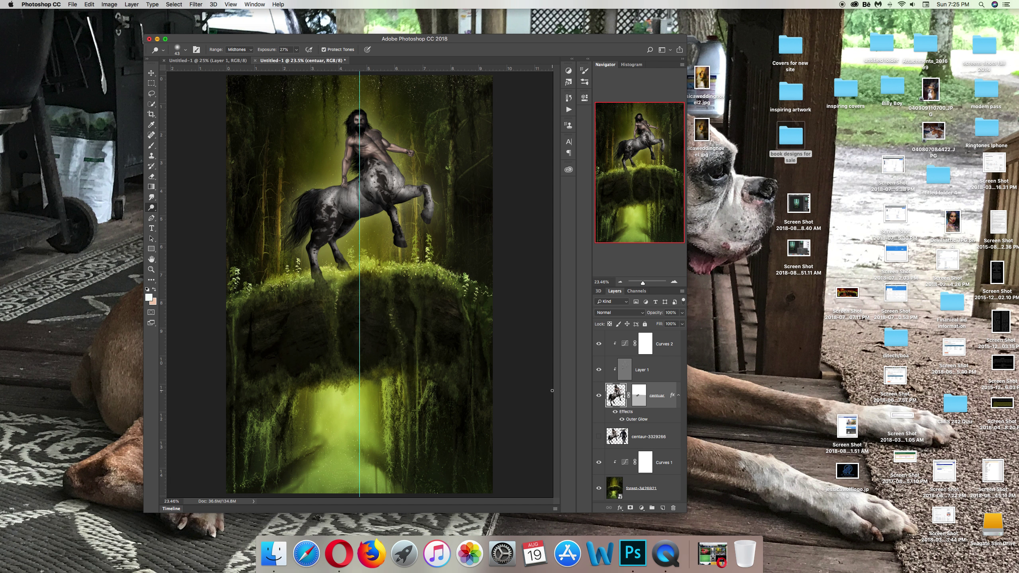
Add a colorized Hue/Saturation adjustment layer above the forest layer.
{"action": "left_click", "coordinate": [615, 493]}
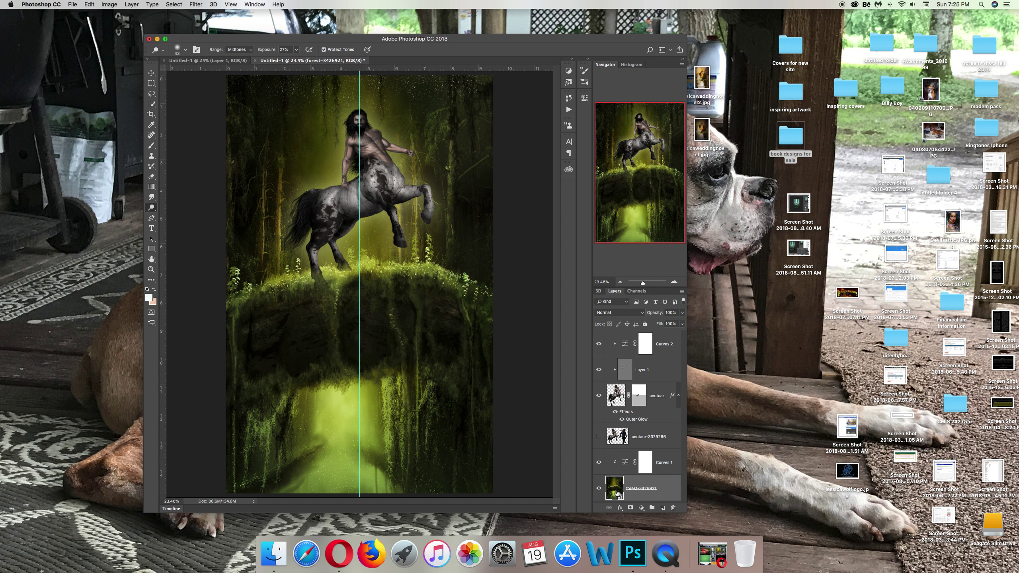
{"action": "left_click", "coordinate": [641, 509]}
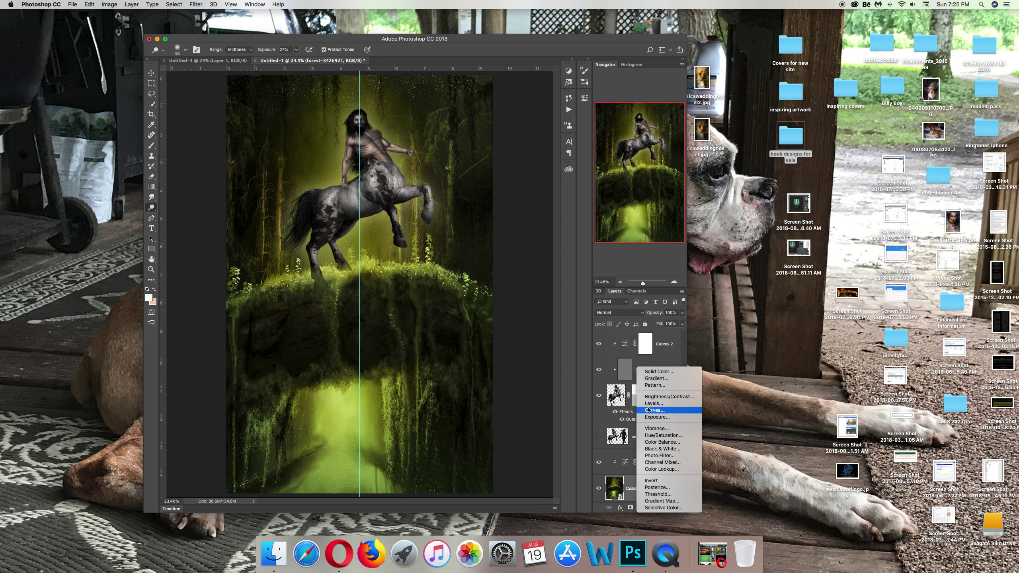
{"action": "left_click", "coordinate": [648, 435]}
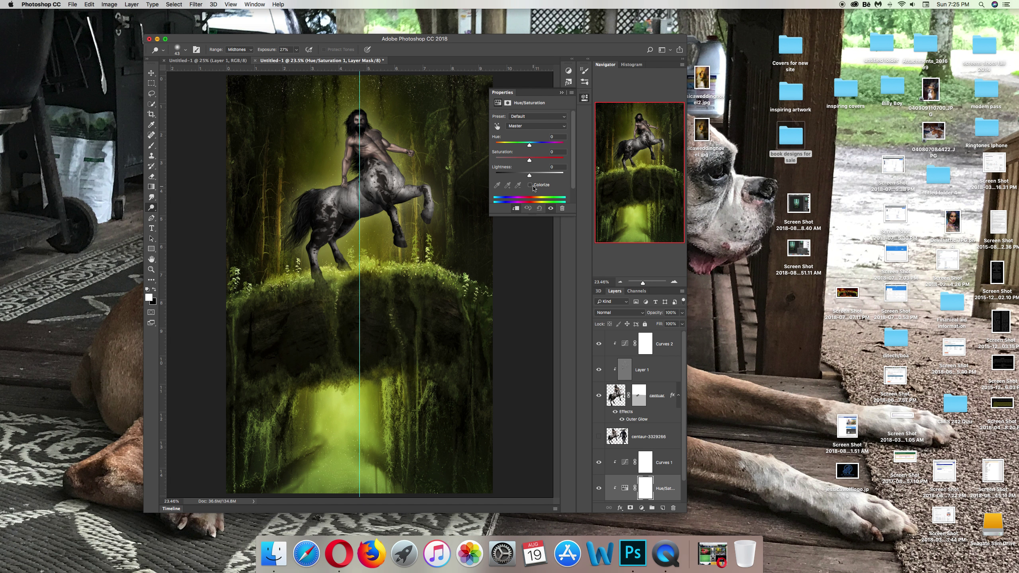
{"action": "left_click", "coordinate": [530, 185]}
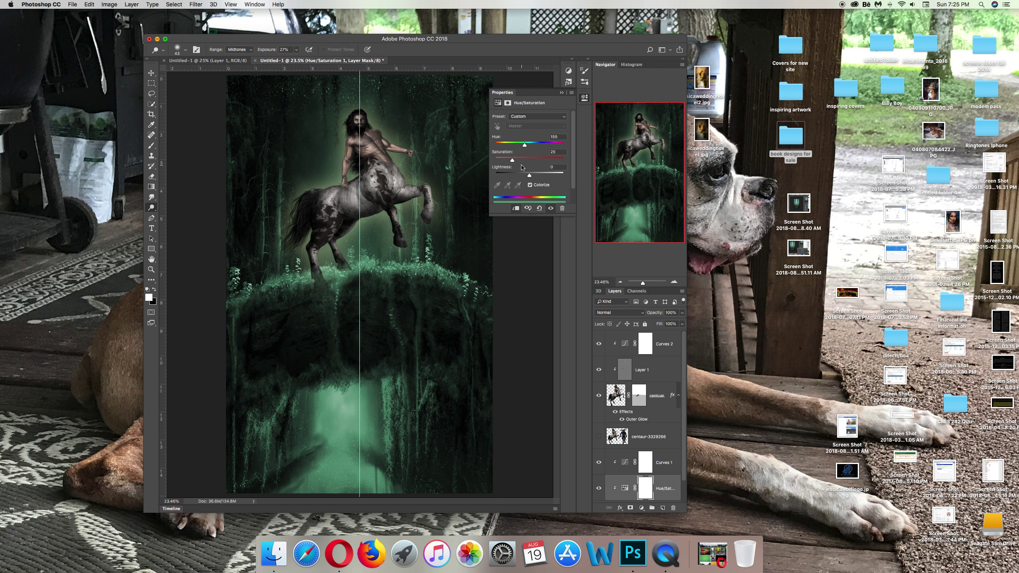
Tune the teal tint to hue 185 and saturation 43, with slight lightness tweaks.
{"action": "mouse_move", "coordinate": [513, 160]}
{"action": "left_mouse_down"}
{"action": "mouse_move", "coordinate": [553, 159]}
{"action": "mouse_move", "coordinate": [527, 177]}
{"action": "left_mouse_up"}
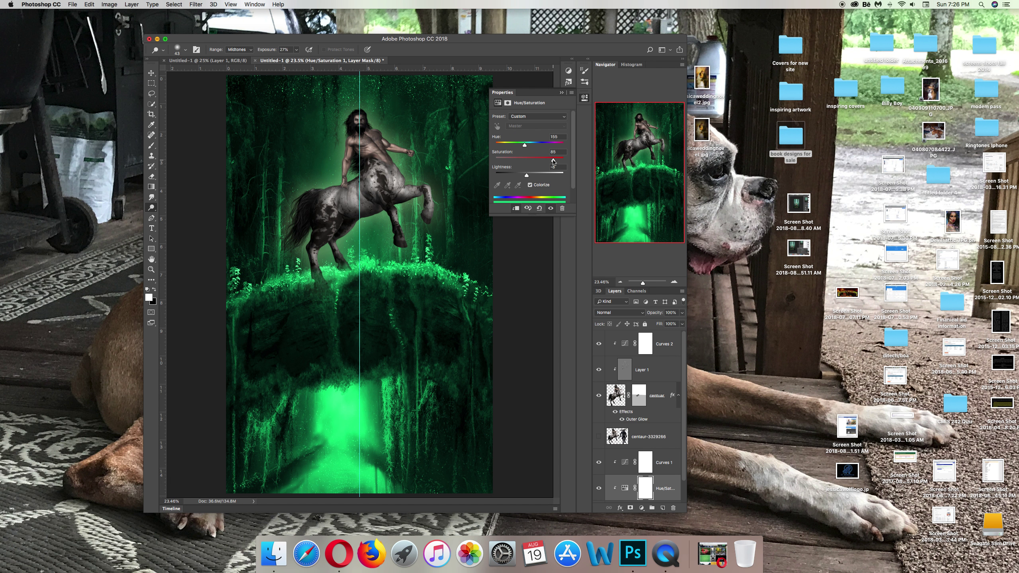
{"action": "mouse_move", "coordinate": [553, 160]}
{"action": "left_mouse_down"}
{"action": "mouse_move", "coordinate": [509, 148]}
{"action": "mouse_move", "coordinate": [532, 151]}
{"action": "left_mouse_up"}
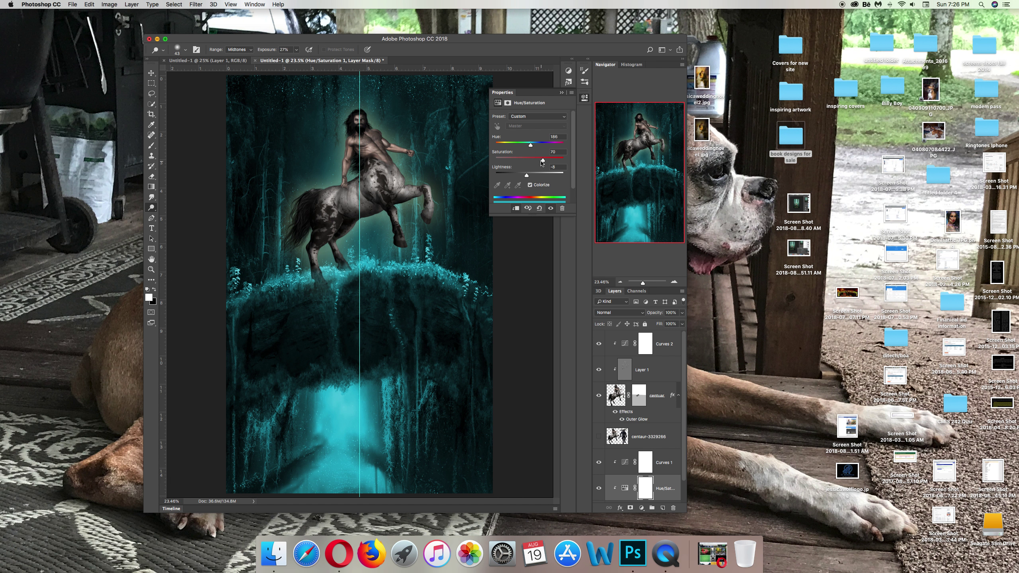
{"action": "left_click_drag", "start_coordinate": [543, 160], "coordinate": [525, 161]}
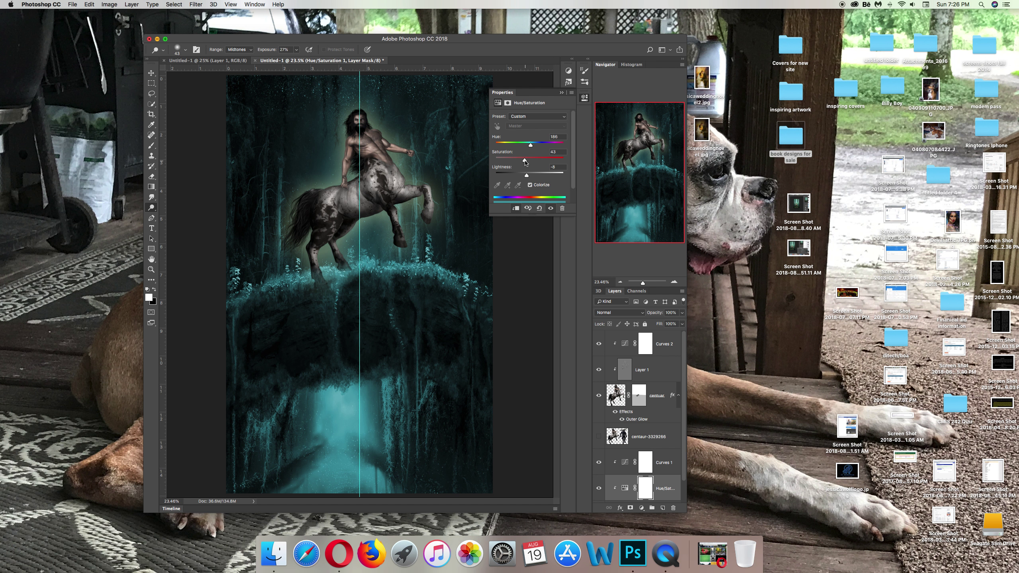
{"action": "left_click_drag", "start_coordinate": [527, 176], "coordinate": [529, 176]}
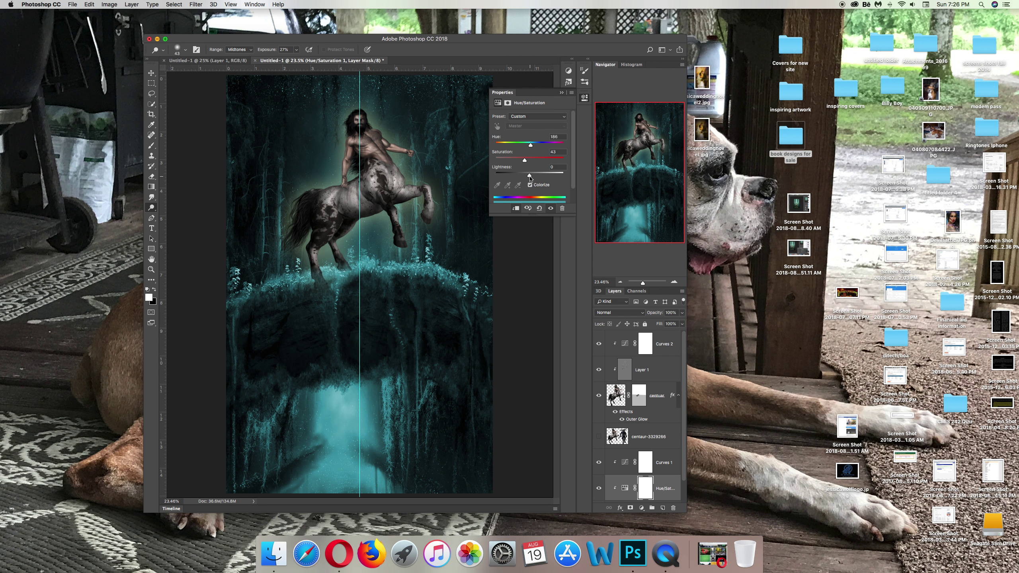
{"action": "left_click_drag", "start_coordinate": [530, 145], "coordinate": [528, 145]}
{"action": "left_click_drag", "start_coordinate": [528, 147], "coordinate": [531, 149]}
{"action": "left_click", "coordinate": [561, 92]}
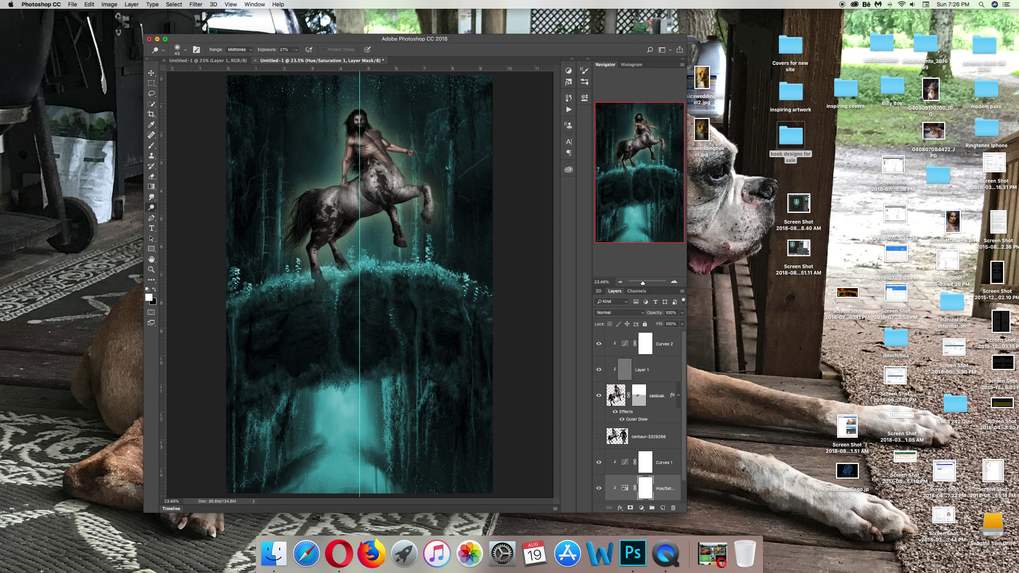
{"action": "left_click", "coordinate": [630, 420]}
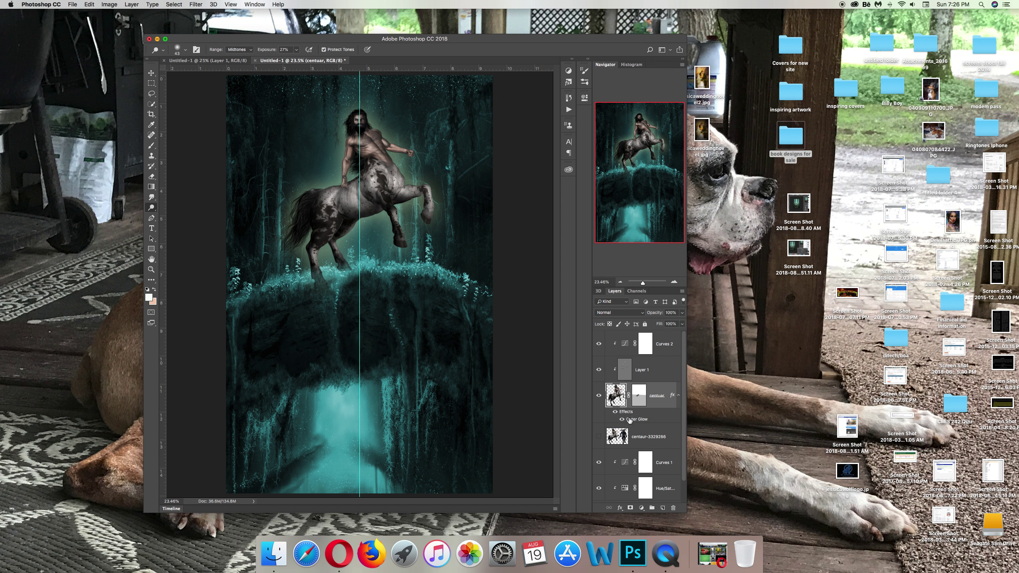
Change the centaur's outer glow colour to a pale teal.
{"action": "double_click", "coordinate": [630, 420]}
{"action": "left_click", "coordinate": [633, 406]}
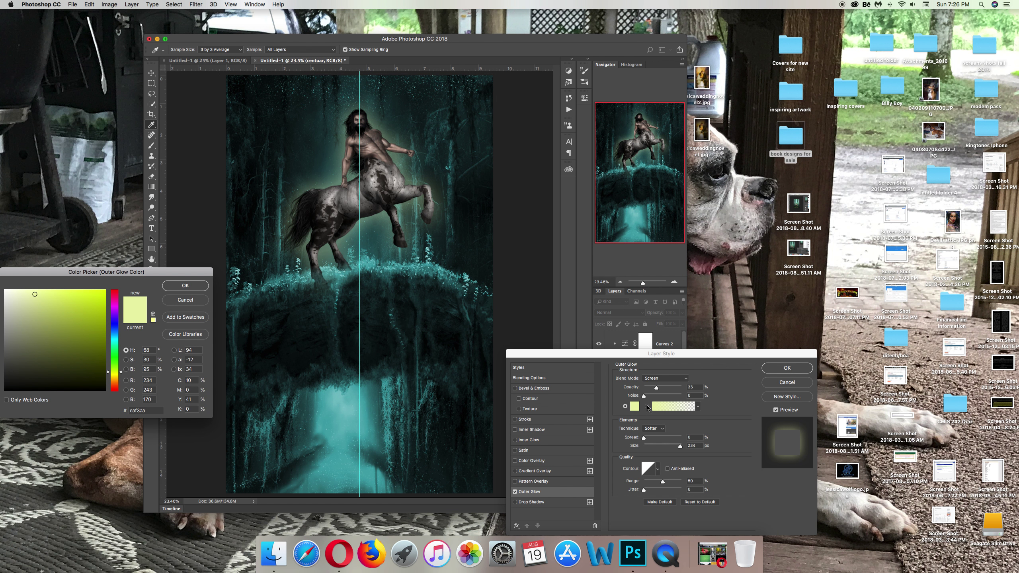
{"action": "left_click", "coordinate": [333, 271]}
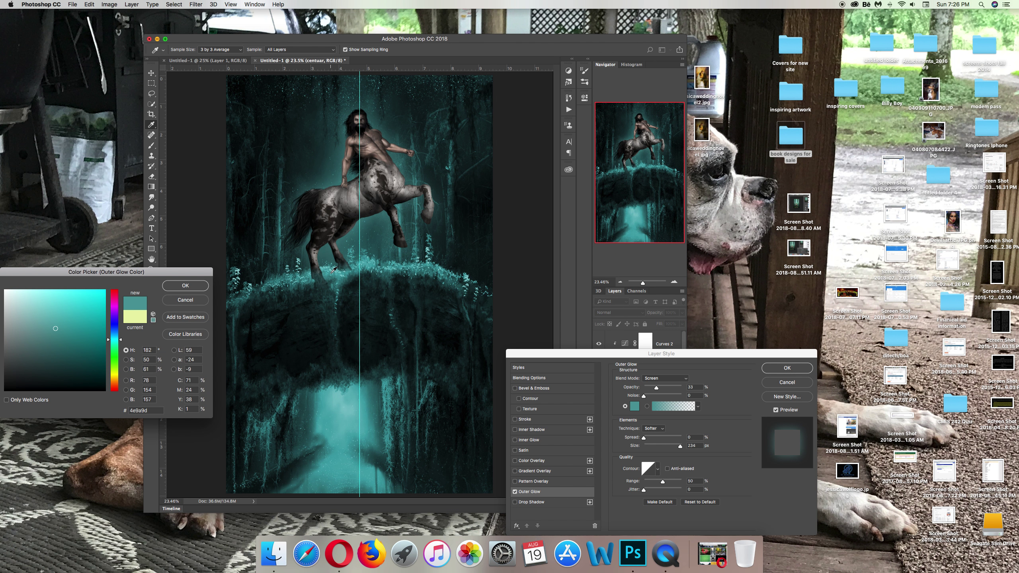
{"action": "left_click", "coordinate": [369, 262]}
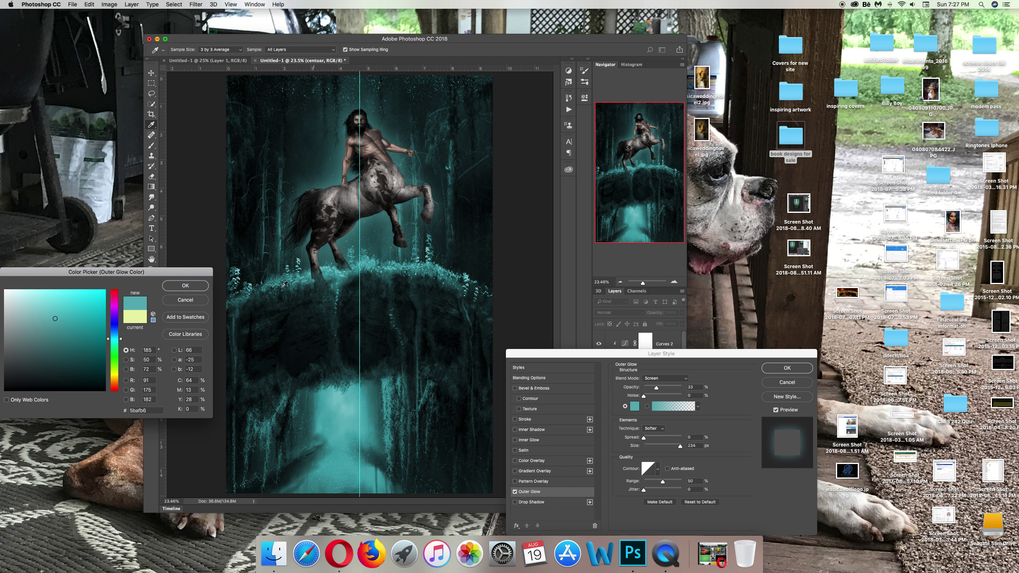
{"action": "left_click", "coordinate": [56, 300]}
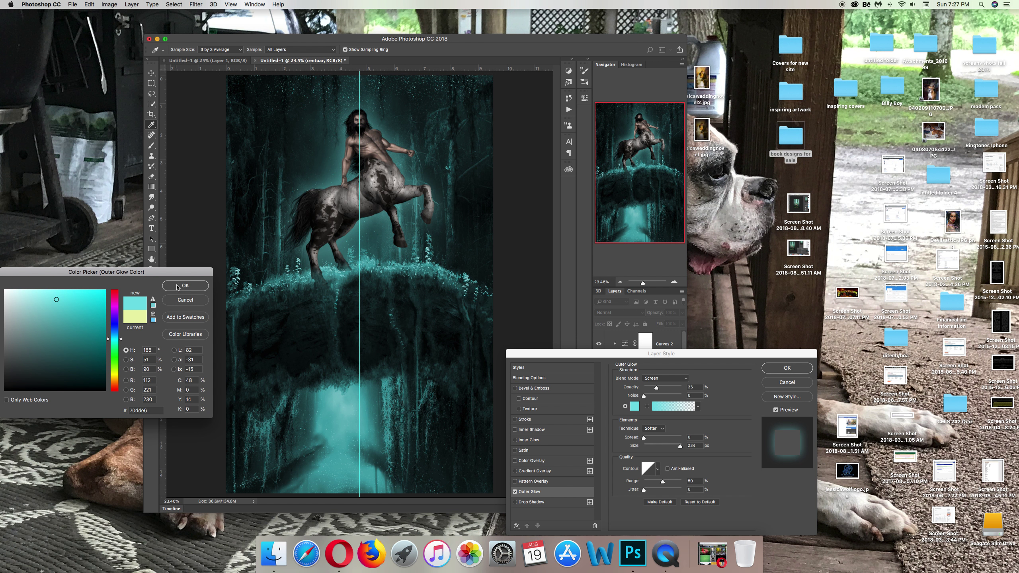
{"action": "left_click", "coordinate": [179, 286]}
Raise the glow to about 63% opacity and 250 px size, and enable Inner Shadow.
{"action": "left_click", "coordinate": [656, 388]}
{"action": "left_click_drag", "start_coordinate": [658, 389], "coordinate": [656, 390]}
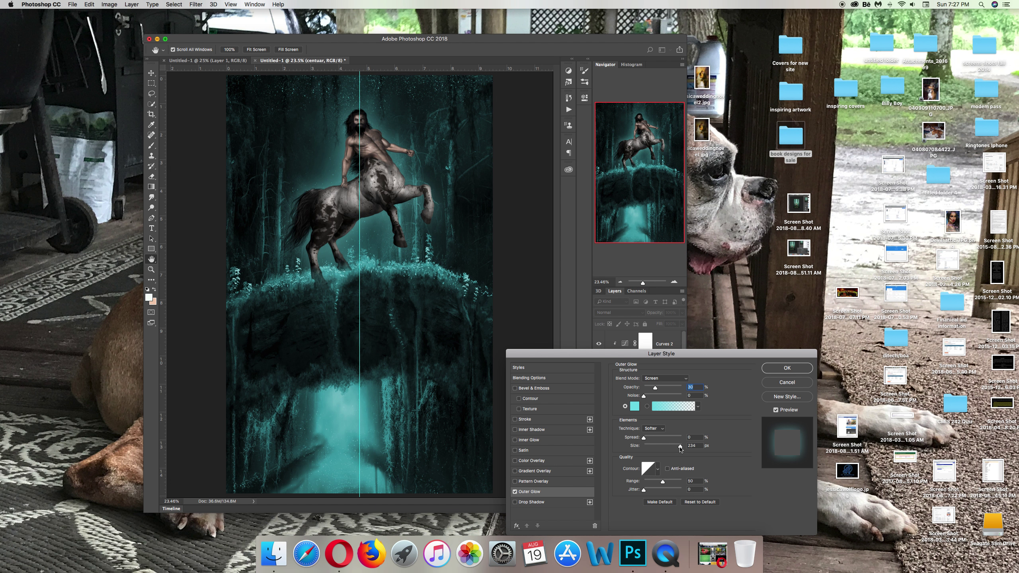
{"action": "left_click_drag", "start_coordinate": [673, 448], "coordinate": [689, 448]}
{"action": "mouse_move", "coordinate": [655, 388]}
{"action": "left_mouse_down"}
{"action": "mouse_move", "coordinate": [669, 390]}
{"action": "mouse_move", "coordinate": [659, 390]}
{"action": "left_mouse_up"}
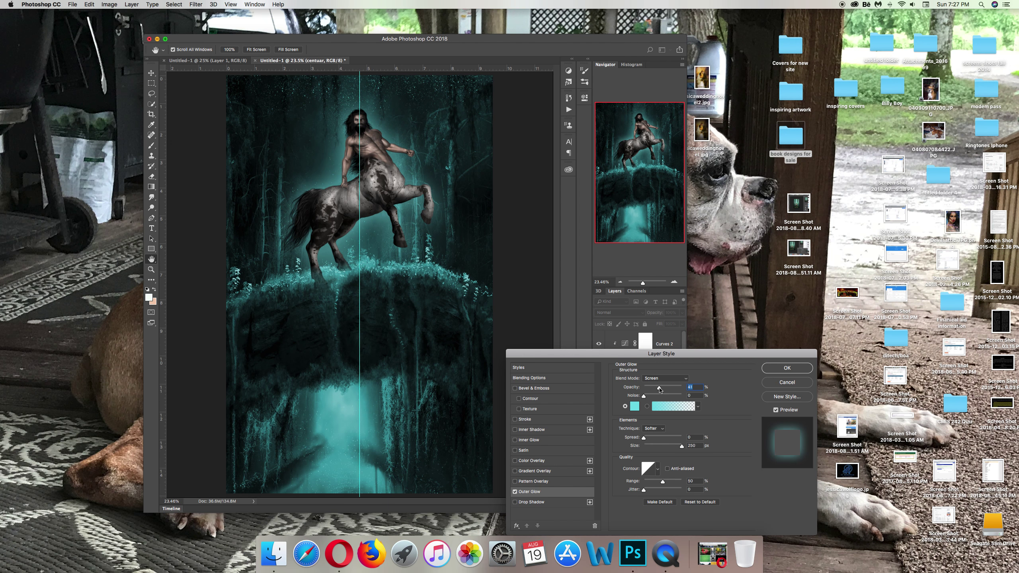
{"action": "left_click", "coordinate": [515, 430]}
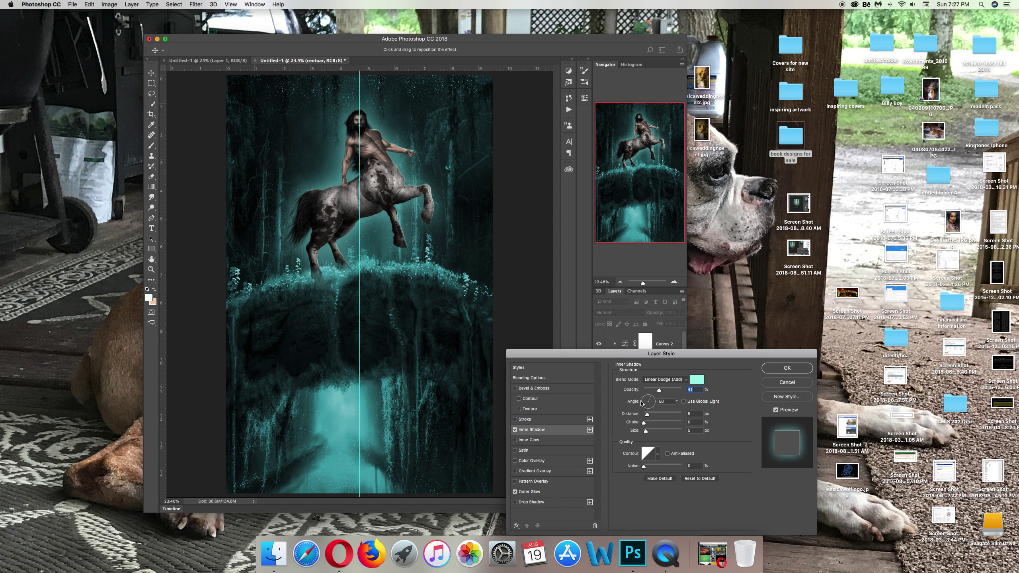
Set the centaur's inner shadow colour to a light teal sampled from the image.
{"action": "left_click", "coordinate": [697, 380]}
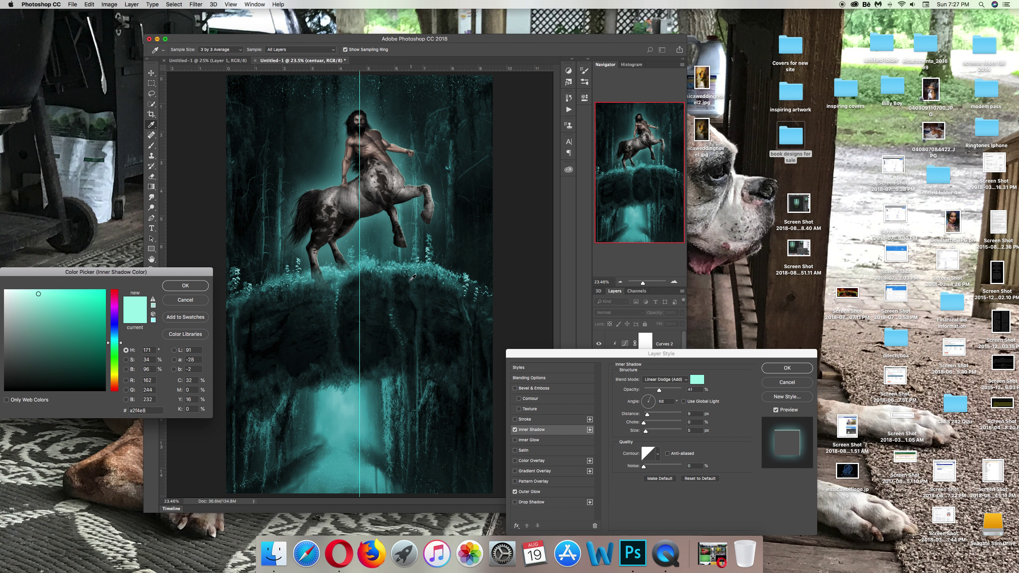
{"action": "left_click", "coordinate": [377, 261]}
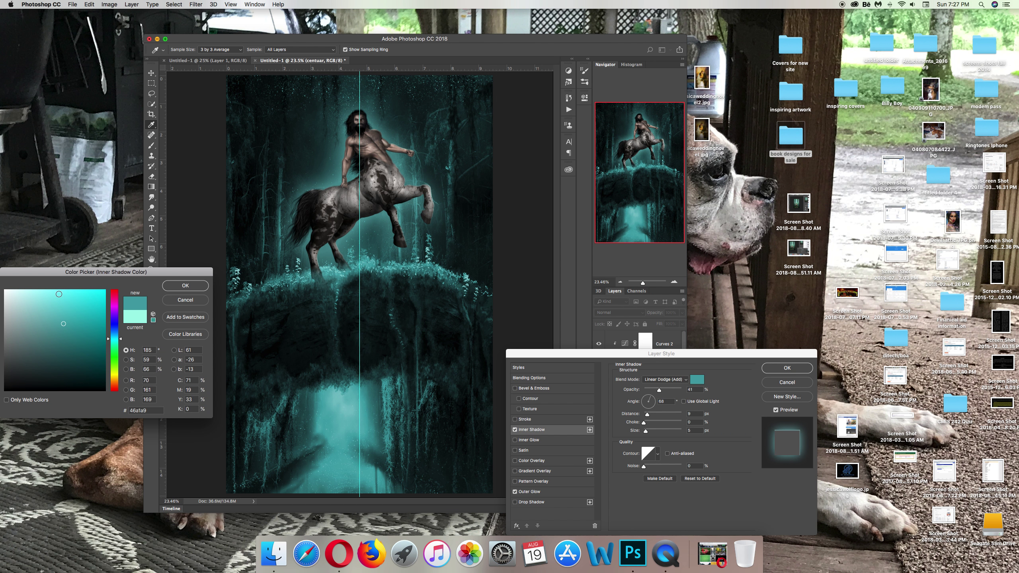
{"action": "left_click", "coordinate": [290, 285]}
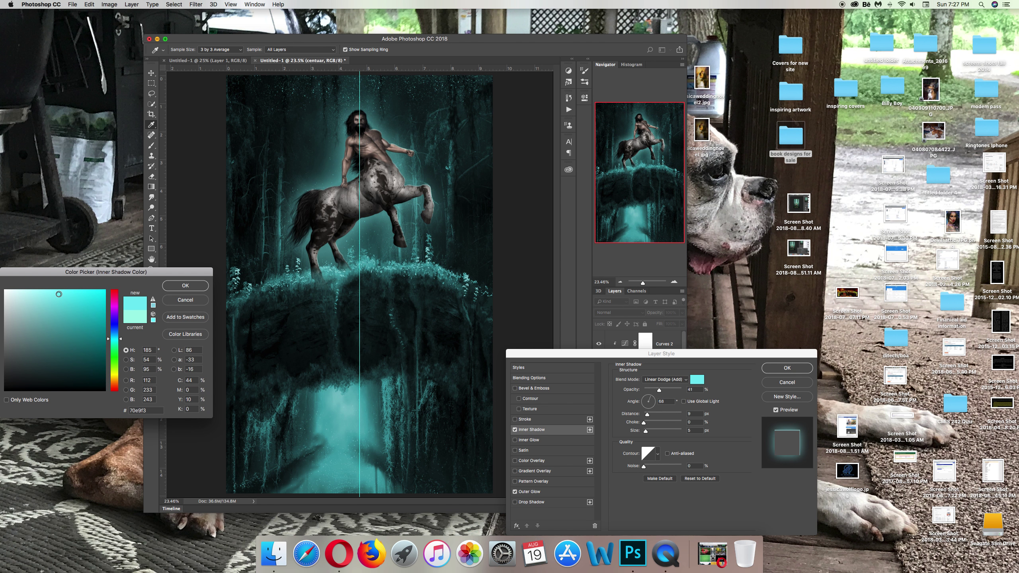
{"action": "left_click", "coordinate": [332, 268]}
{"action": "left_click", "coordinate": [328, 182]}
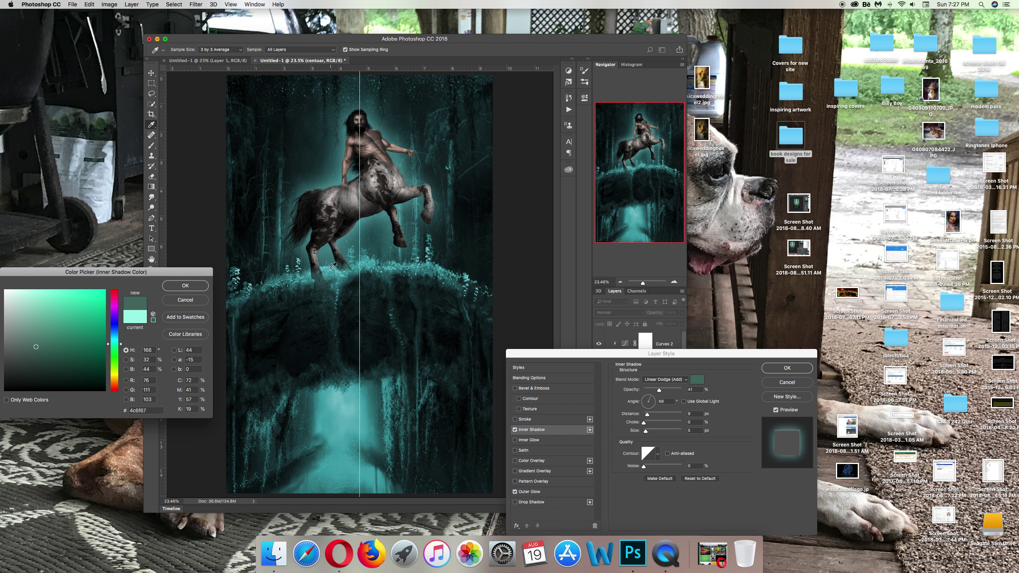
{"action": "left_click", "coordinate": [348, 409]}
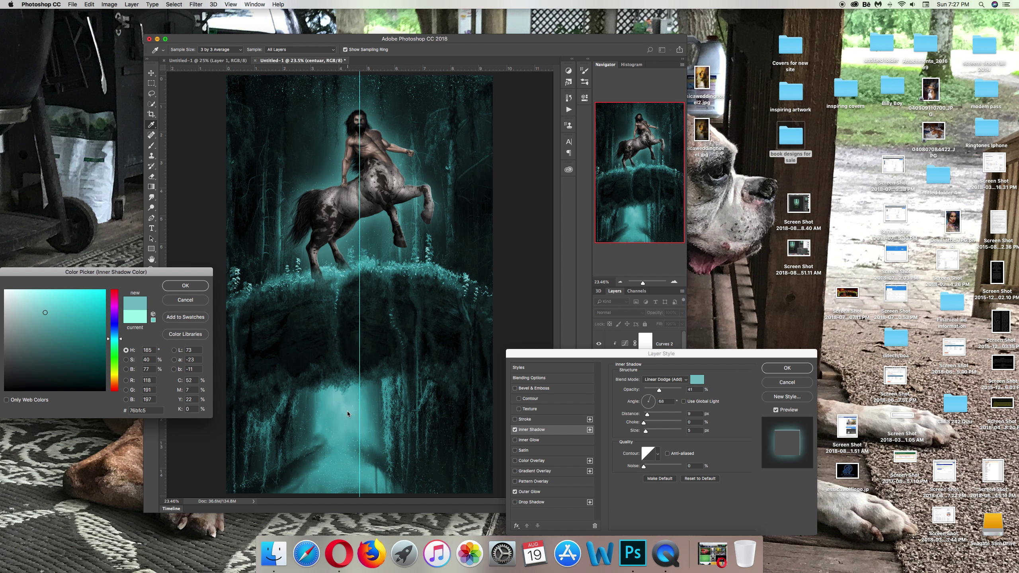
{"action": "left_click", "coordinate": [333, 401]}
{"action": "left_click", "coordinate": [53, 294]}
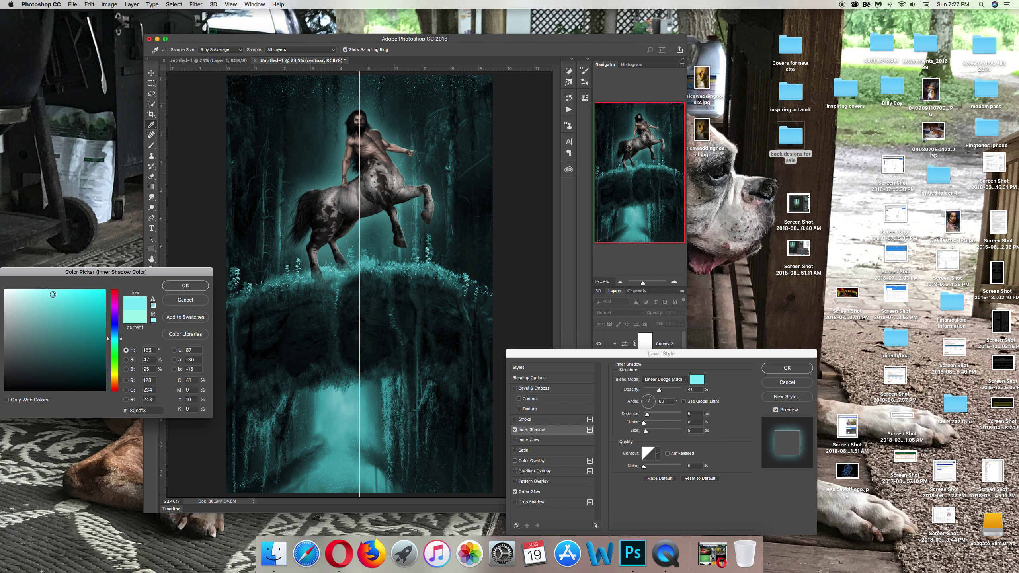
{"action": "left_click", "coordinate": [192, 289]}
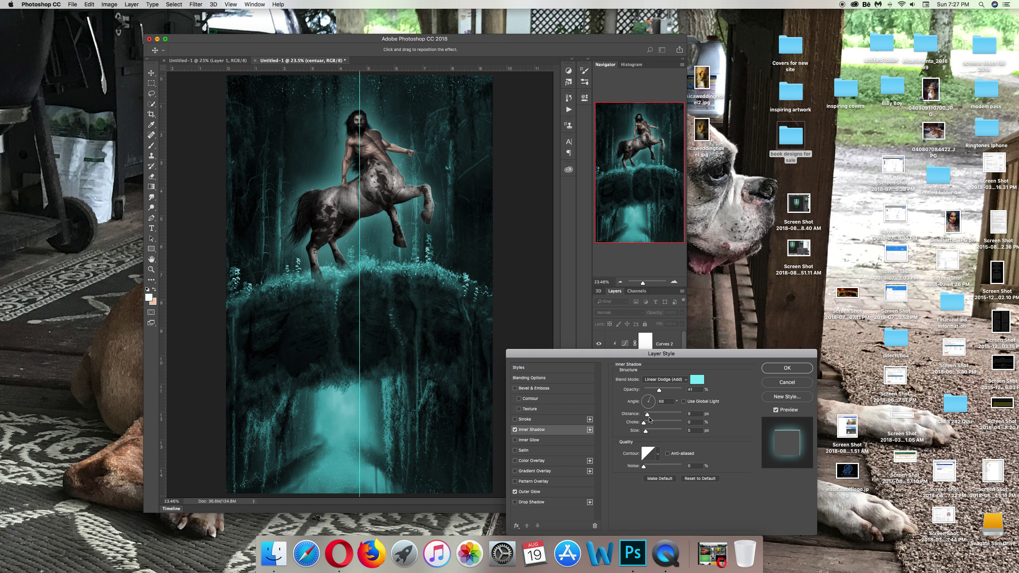
Give the inner shadow global light at 90°, distance 8 px, size 0 and opacity 58%.
{"action": "left_click_drag", "start_coordinate": [648, 415], "coordinate": [650, 417]}
{"action": "left_click_drag", "start_coordinate": [652, 416], "coordinate": [650, 416]}
{"action": "left_click", "coordinate": [683, 401]}
{"action": "left_click_drag", "start_coordinate": [649, 429], "coordinate": [667, 433]}
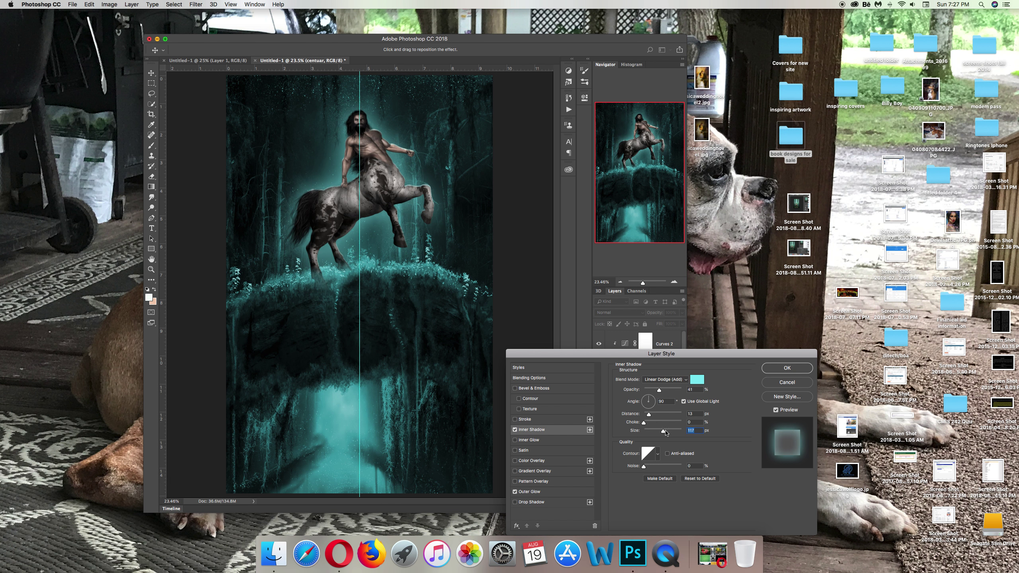
{"action": "left_click_drag", "start_coordinate": [667, 432], "coordinate": [648, 433]}
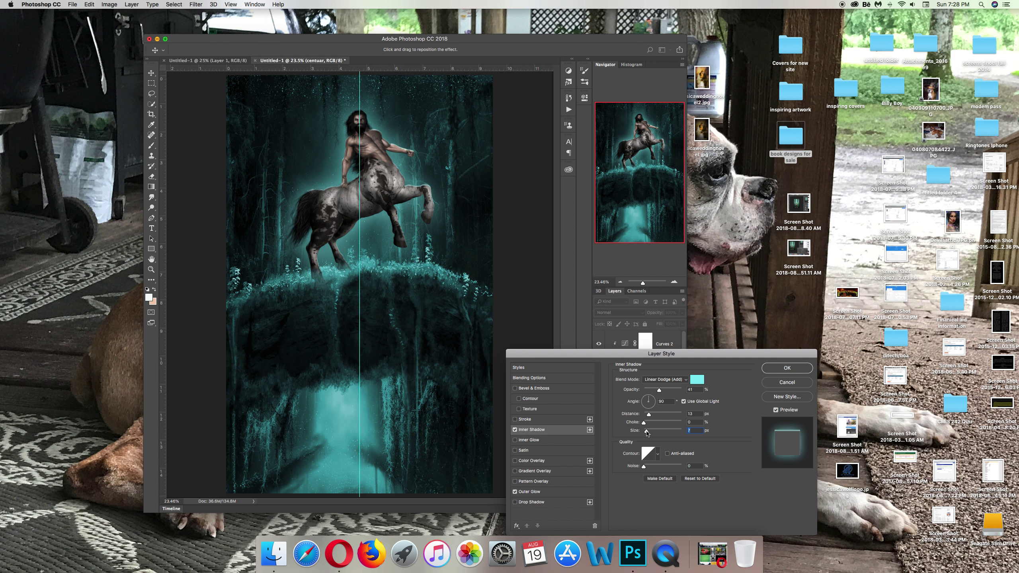
{"action": "left_click_drag", "start_coordinate": [649, 415], "coordinate": [647, 414]}
{"action": "mouse_move", "coordinate": [660, 391]}
{"action": "left_mouse_down"}
{"action": "mouse_move", "coordinate": [672, 390]}
{"action": "mouse_move", "coordinate": [660, 391]}
{"action": "left_mouse_up"}
Set the inner shadow blend mode to Linear Dodge (Add) and apply the layer effects.
{"action": "left_click", "coordinate": [685, 379]}
{"action": "left_click", "coordinate": [676, 370]}
{"action": "left_click", "coordinate": [684, 379]}
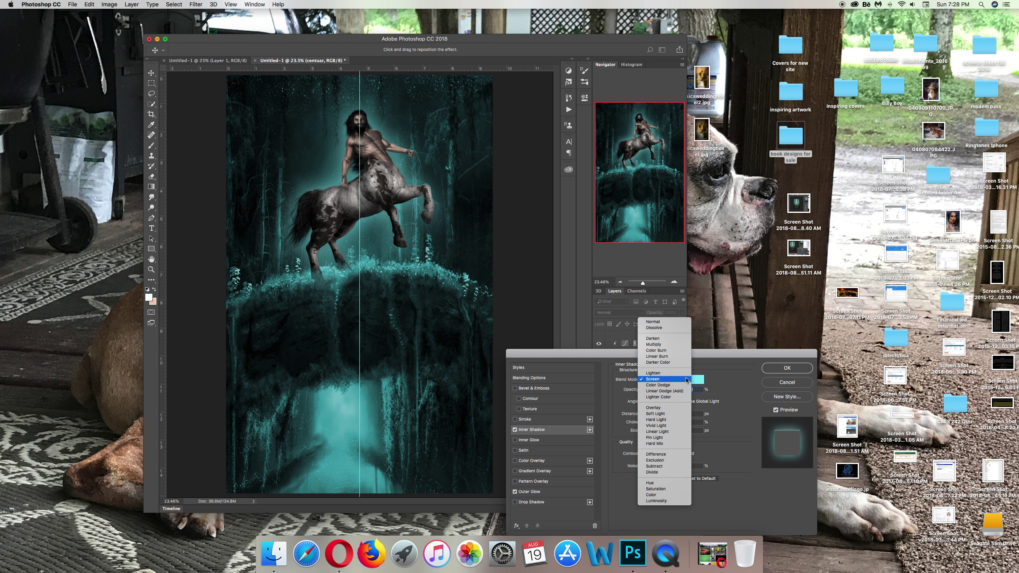
{"action": "left_click", "coordinate": [668, 323]}
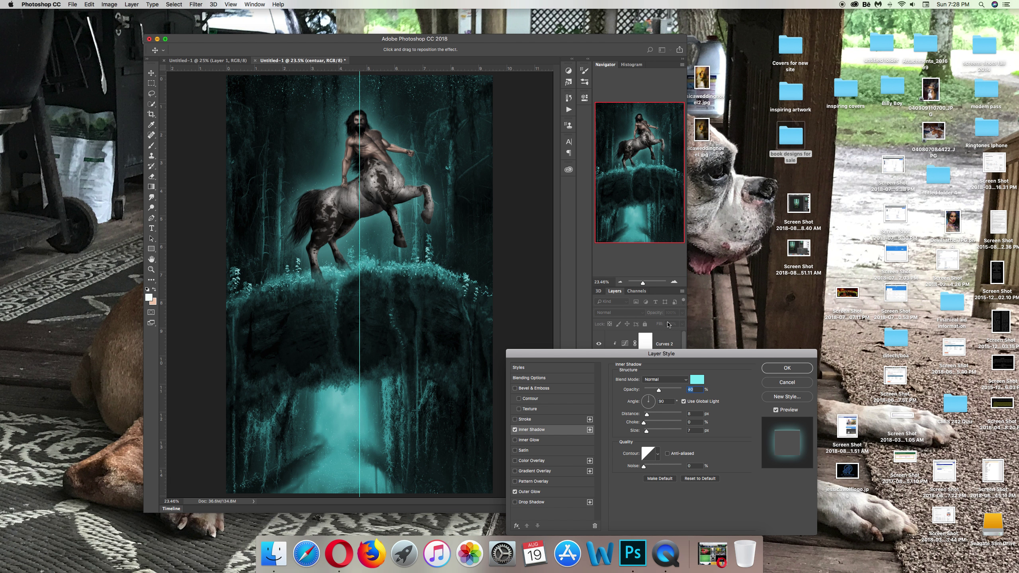
{"action": "left_click", "coordinate": [685, 380]}
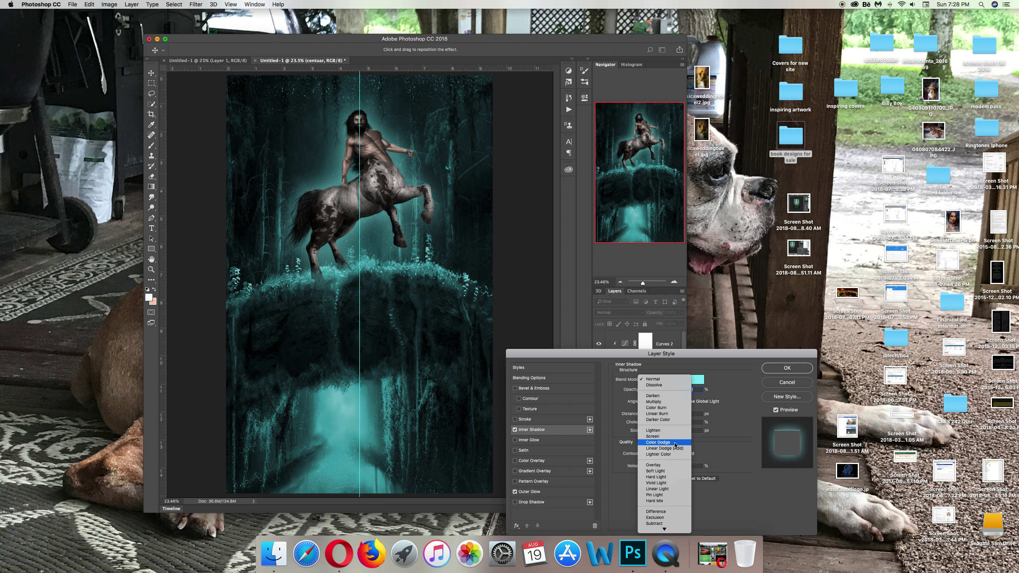
{"action": "left_click", "coordinate": [675, 448]}
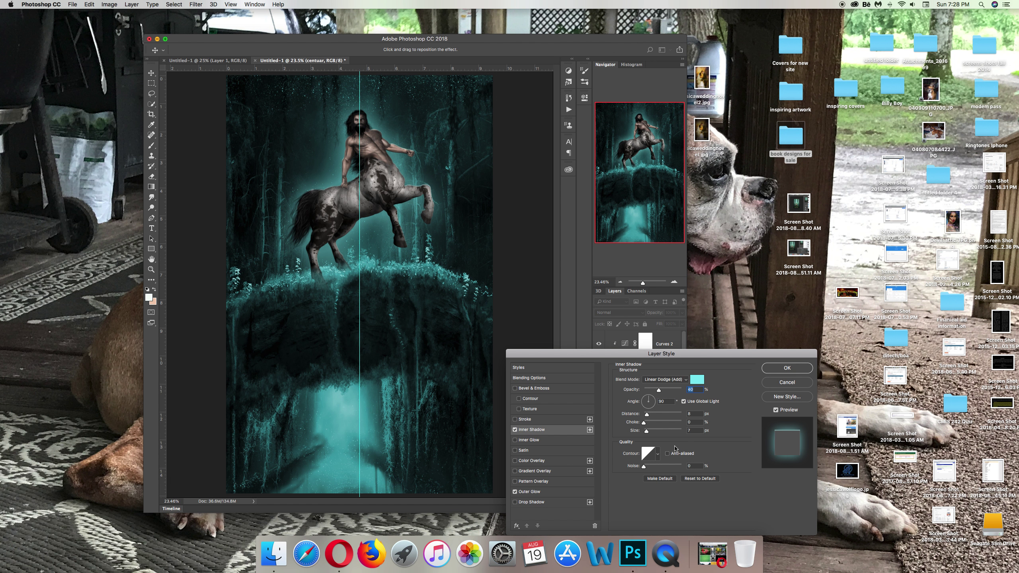
{"action": "left_click", "coordinate": [787, 368]}
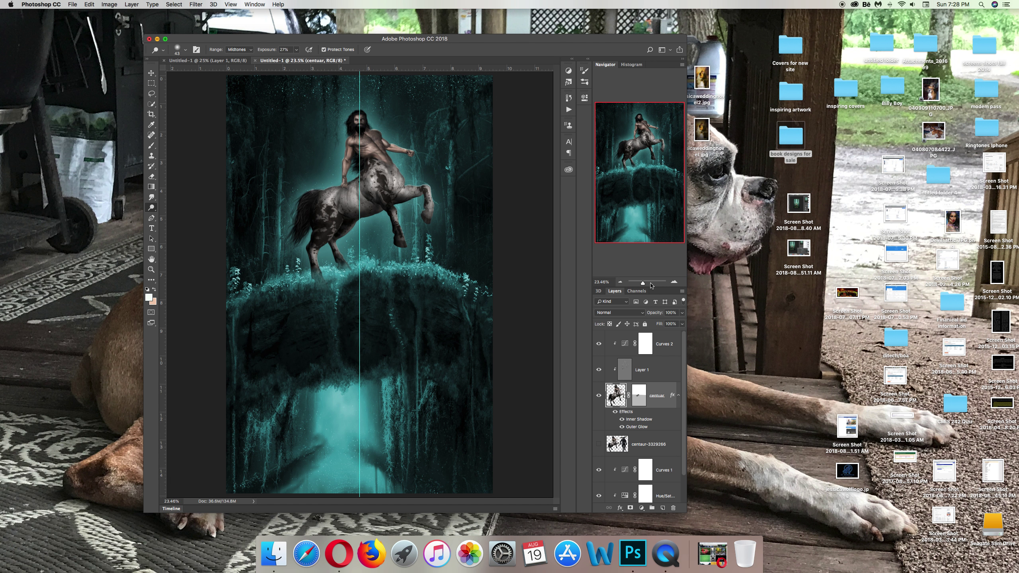
Toggle the outer glow and inner shadow visibility to compare the centaur's look.
{"action": "left_click_drag", "start_coordinate": [643, 283], "coordinate": [645, 283]}
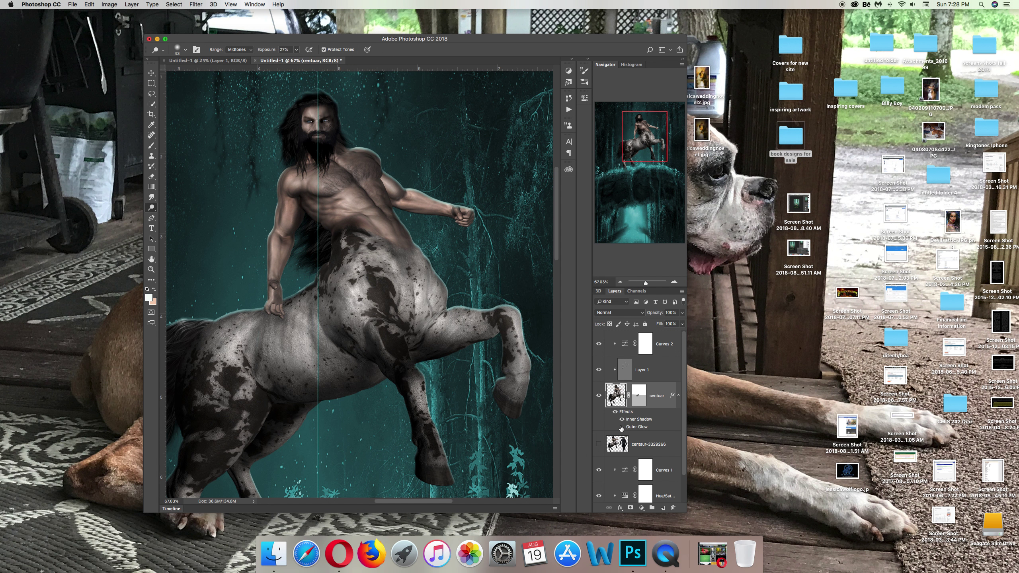
{"action": "left_click", "coordinate": [621, 427]}
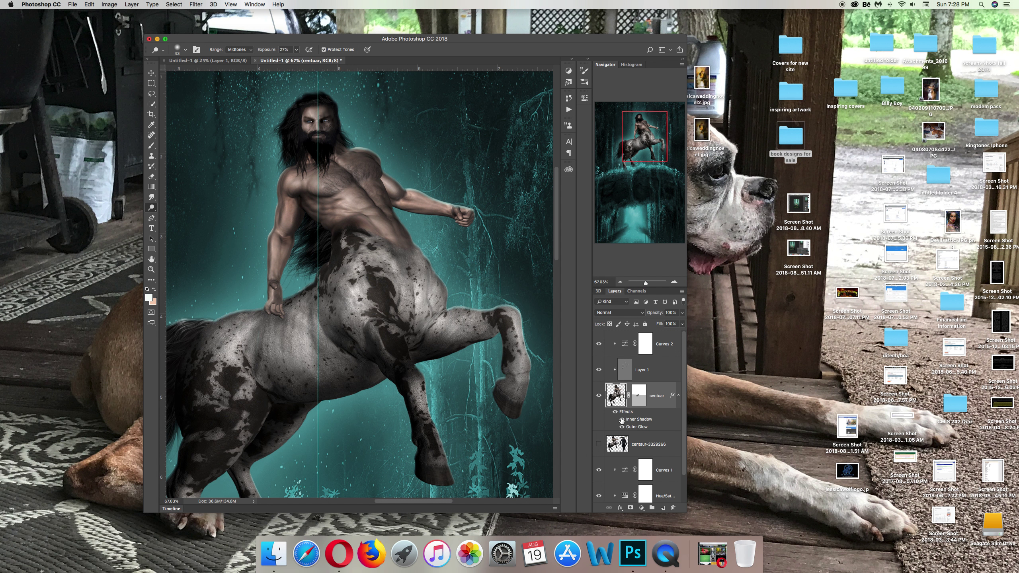
{"action": "left_click", "coordinate": [621, 420]}
{"action": "left_click", "coordinate": [622, 419]}
{"action": "left_click_drag", "start_coordinate": [645, 283], "coordinate": [643, 284]}
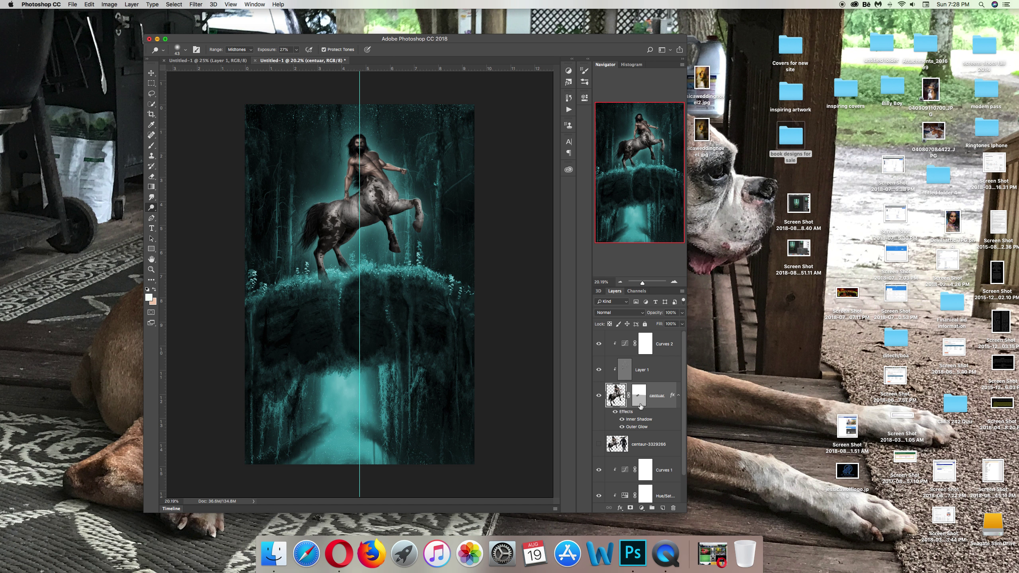
{"action": "left_click", "coordinate": [625, 341]}
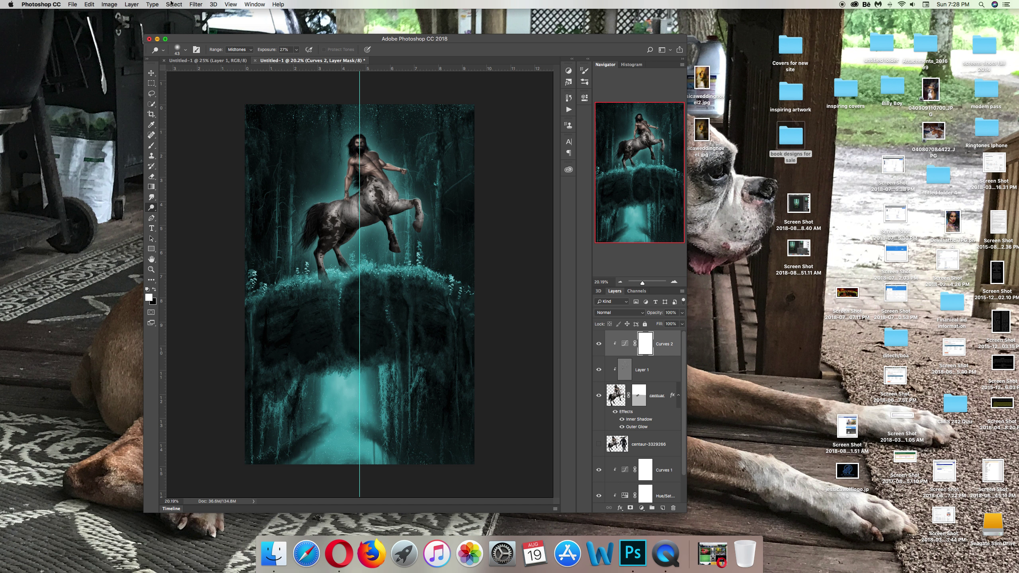
Add a new empty Layer 2 at the top of the layer stack.
{"action": "left_click", "coordinate": [136, 7]}
{"action": "left_click", "coordinate": [239, 16]}
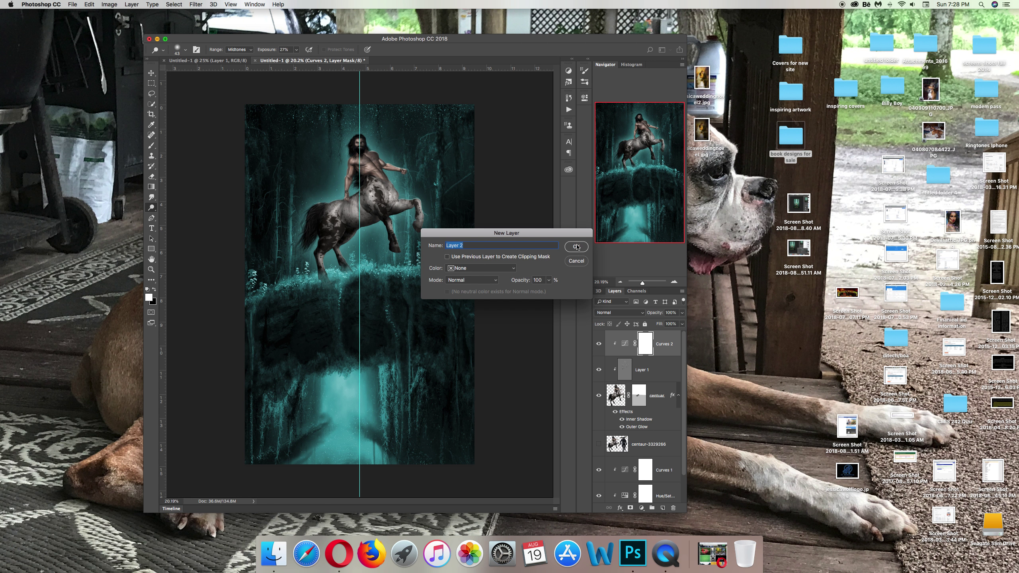
{"action": "left_click", "coordinate": [576, 246]}
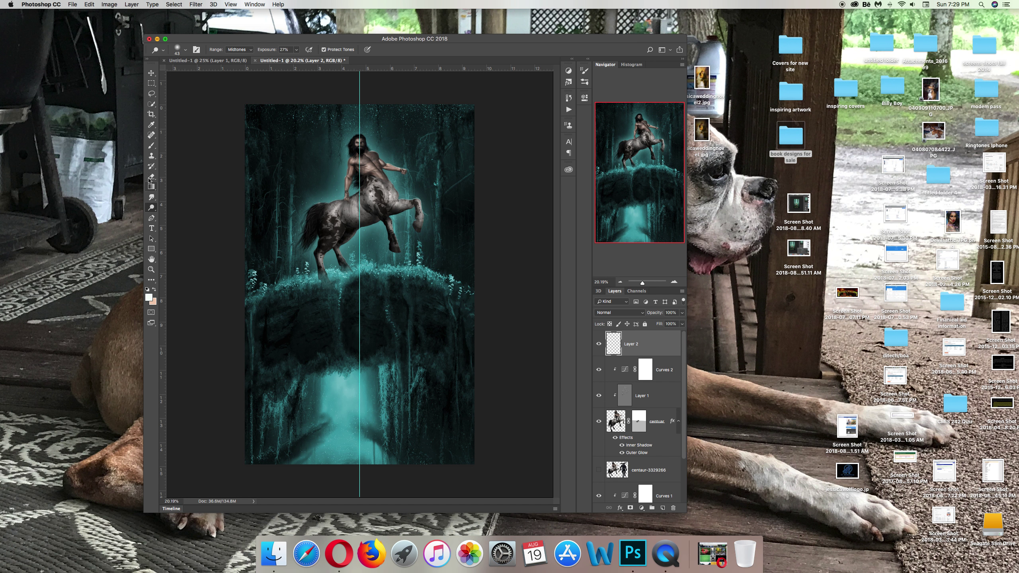
Set the foreground colour to a light teal sampled from the centaur image.
{"action": "left_click", "coordinate": [151, 145]}
{"action": "left_click", "coordinate": [151, 125]}
{"action": "left_click", "coordinate": [340, 188]}
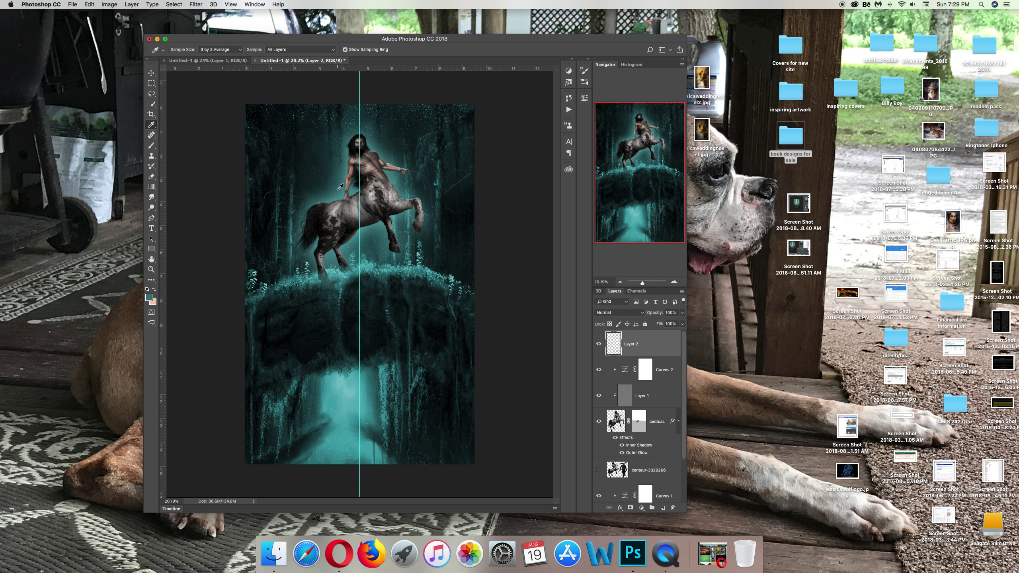
{"action": "left_click", "coordinate": [150, 298]}
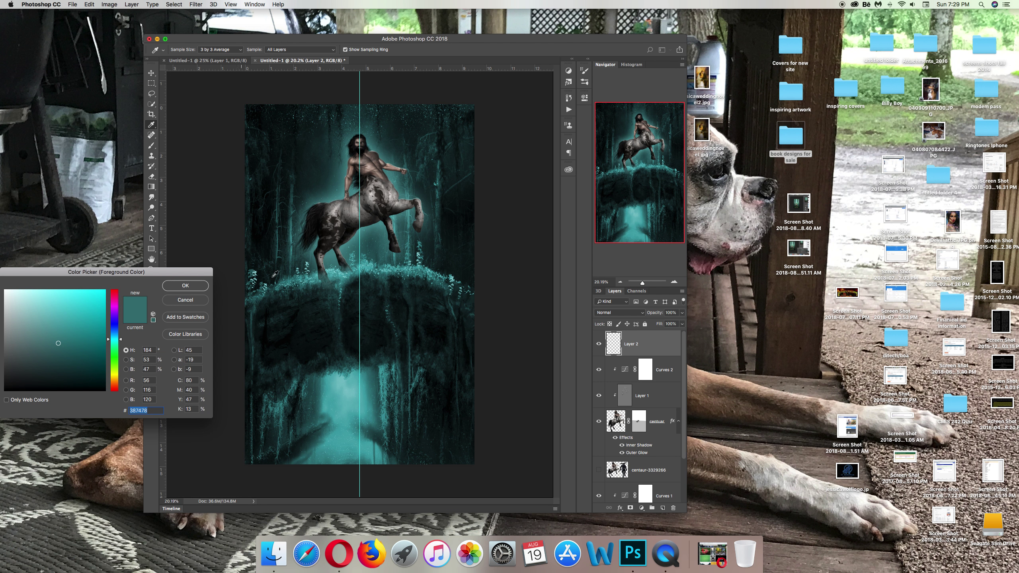
{"action": "left_click", "coordinate": [333, 275]}
{"action": "left_click", "coordinate": [185, 285]}
{"action": "left_click", "coordinate": [152, 146]}
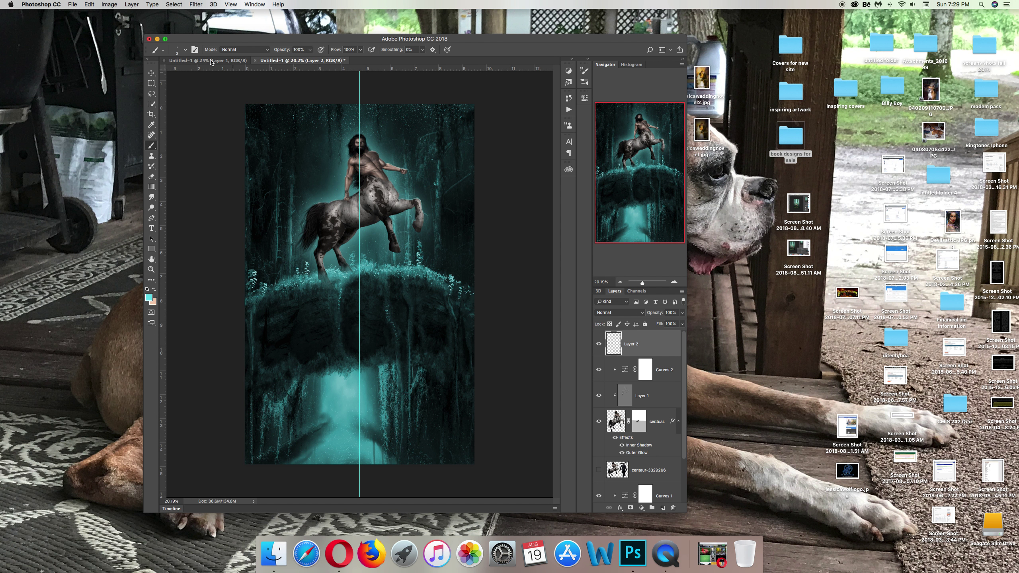
Choose a soft round brush tip at 268 px and zoom in on the centaur.
{"action": "left_click", "coordinate": [186, 50]}
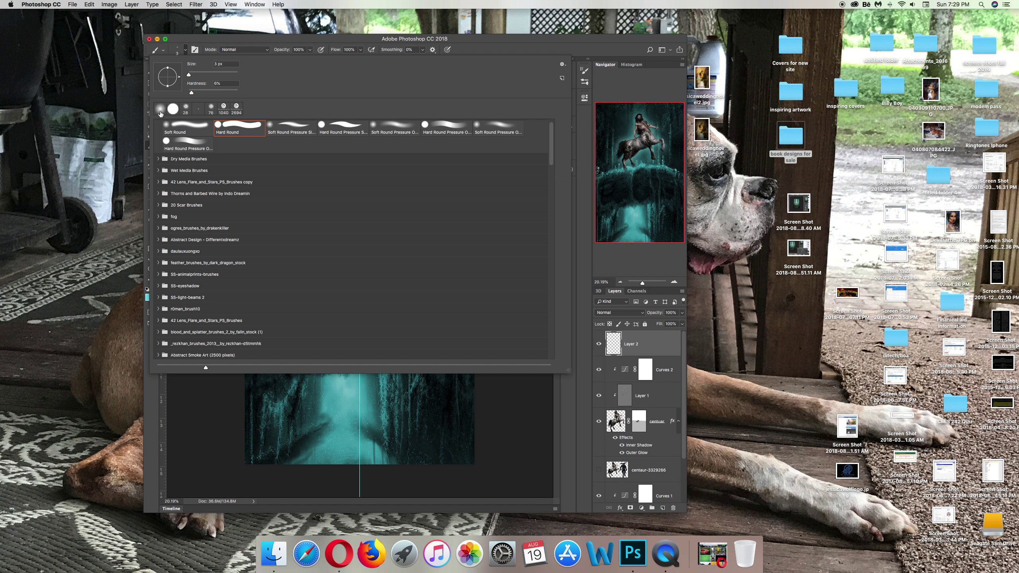
{"action": "left_click", "coordinate": [179, 125]}
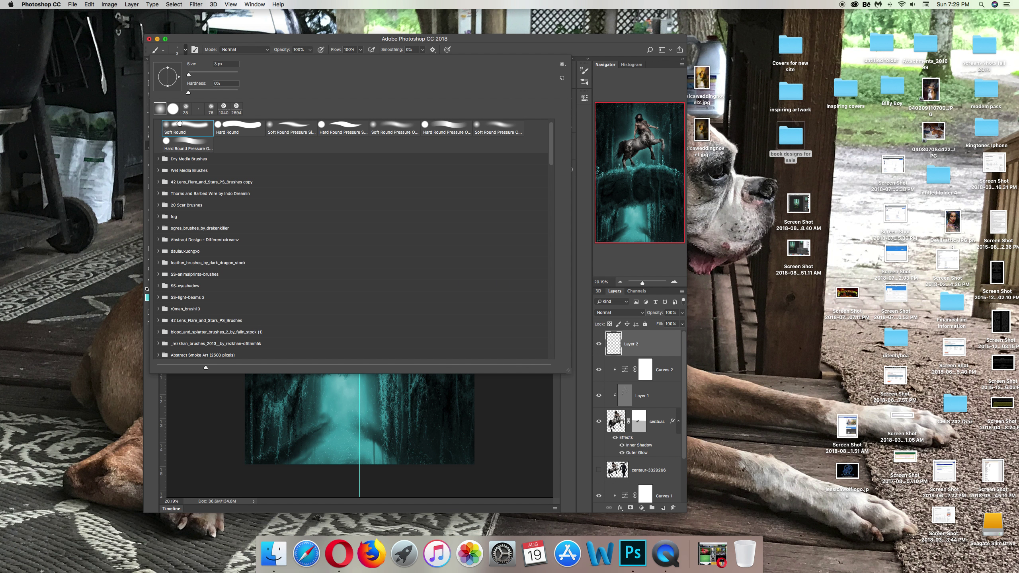
{"action": "left_click", "coordinate": [205, 74]}
{"action": "type", "text": "268"}
{"action": "key", "text": "Return"}
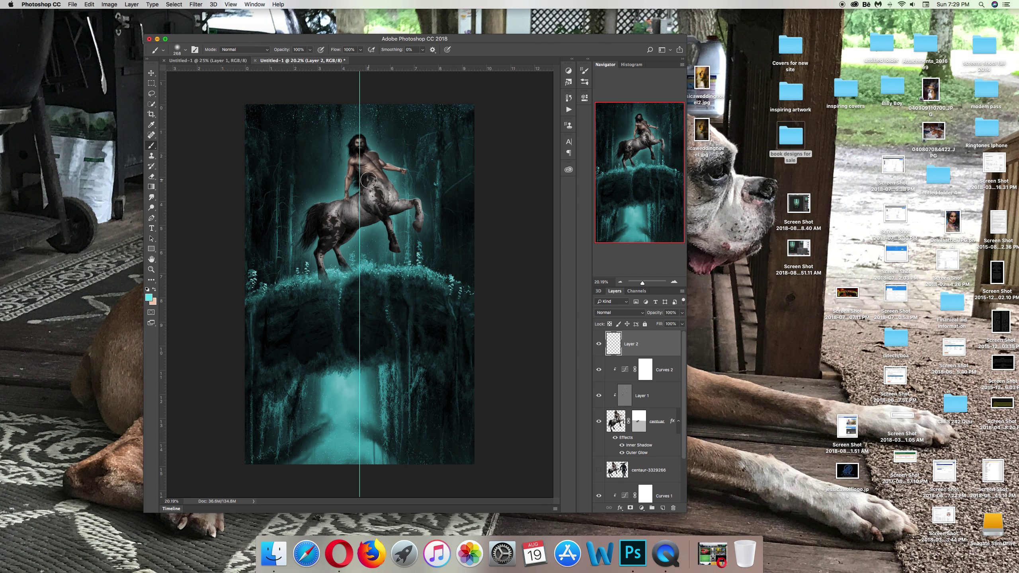
{"action": "left_click_drag", "start_coordinate": [642, 284], "coordinate": [646, 283]}
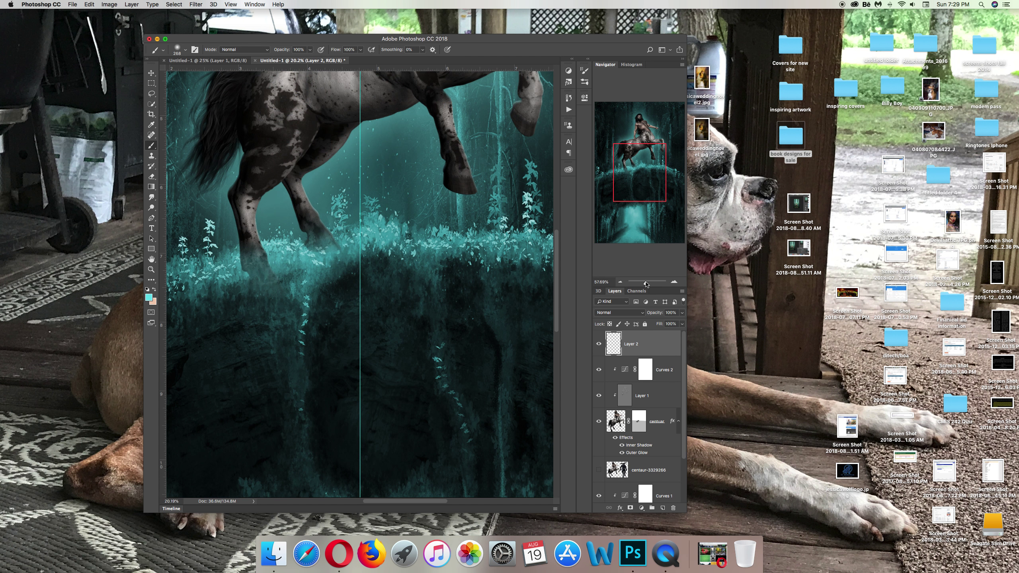
{"action": "scroll", "coordinate": [338, 249], "scroll_direction": "up", "scroll_amount": 5}
{"action": "left_click", "coordinate": [185, 50]}
{"action": "left_click_drag", "start_coordinate": [231, 73], "coordinate": [222, 76]}
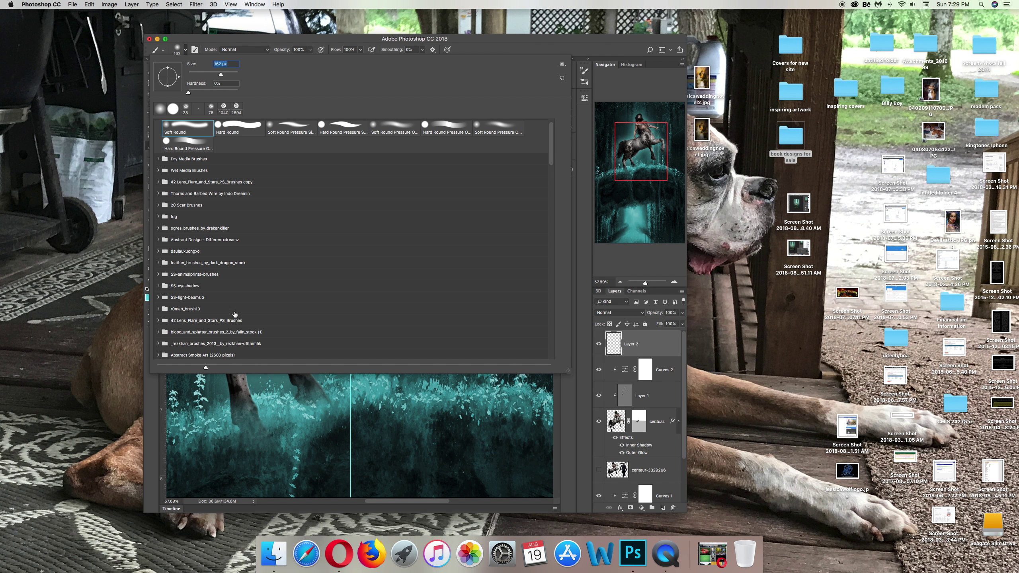
{"action": "key", "text": "Return"}
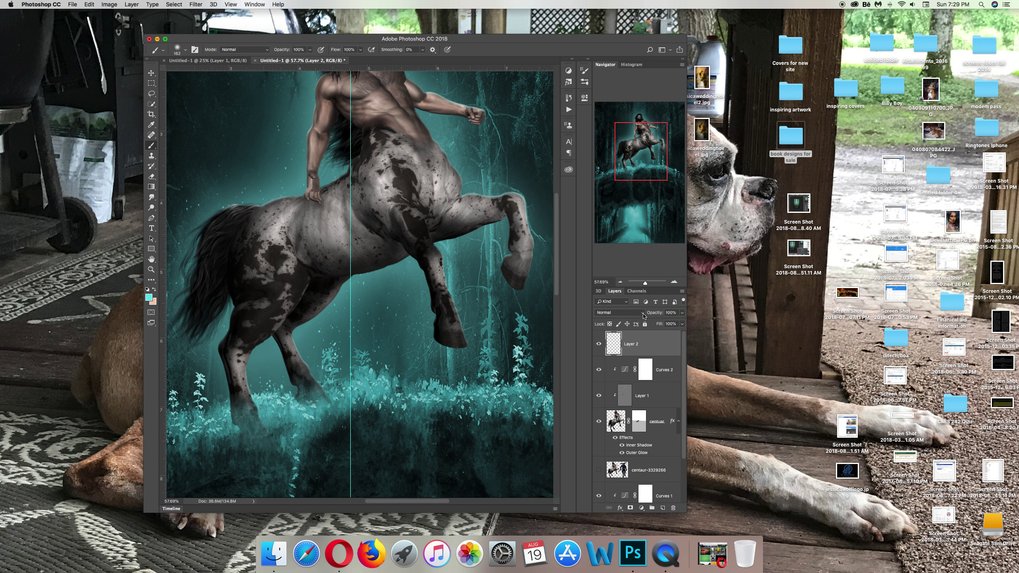
Paint a trial cyan glow on the centaur's back and set Layer 2 to Color blending.
{"action": "left_click_drag", "start_coordinate": [294, 199], "coordinate": [263, 200]}
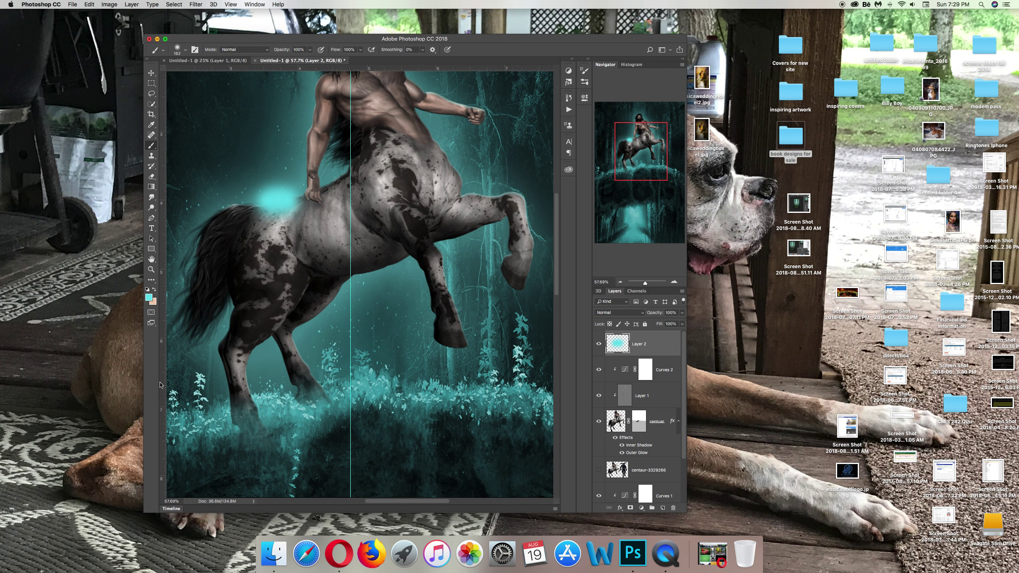
{"action": "left_click", "coordinate": [149, 297]}
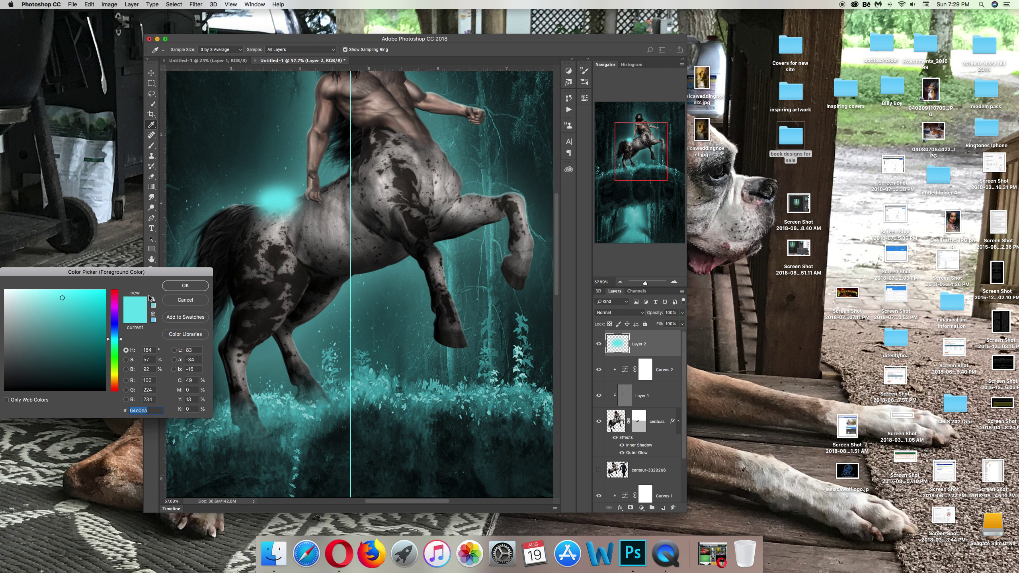
{"action": "left_click", "coordinate": [185, 286]}
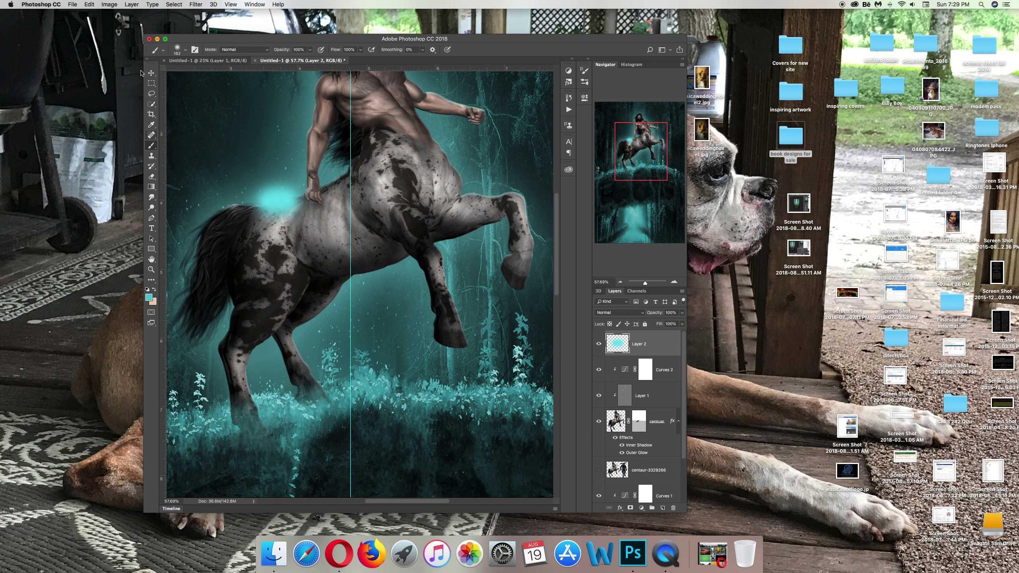
{"action": "left_click", "coordinate": [89, 4]}
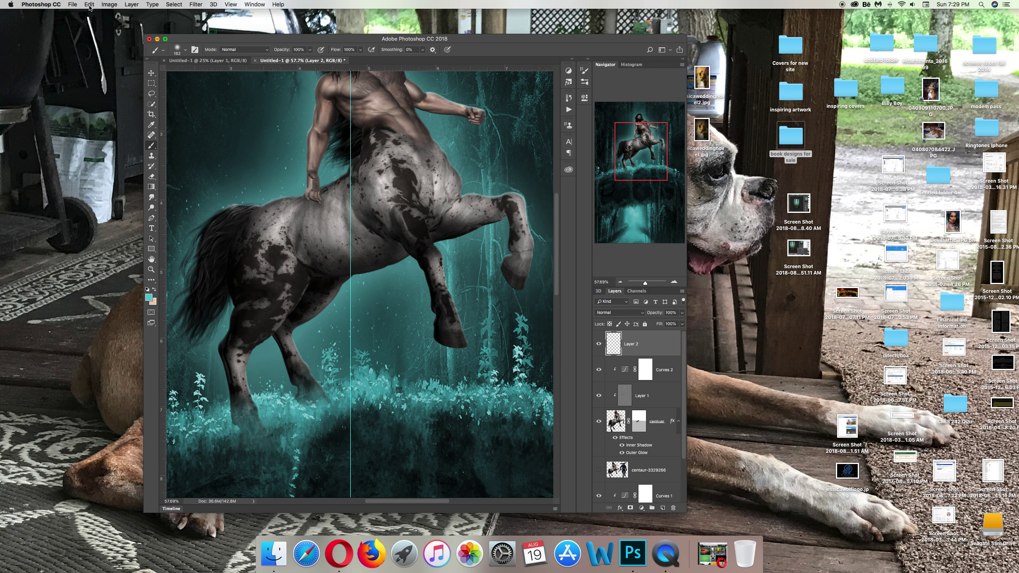
{"action": "left_click", "coordinate": [288, 196]}
{"action": "left_click", "coordinate": [270, 201]}
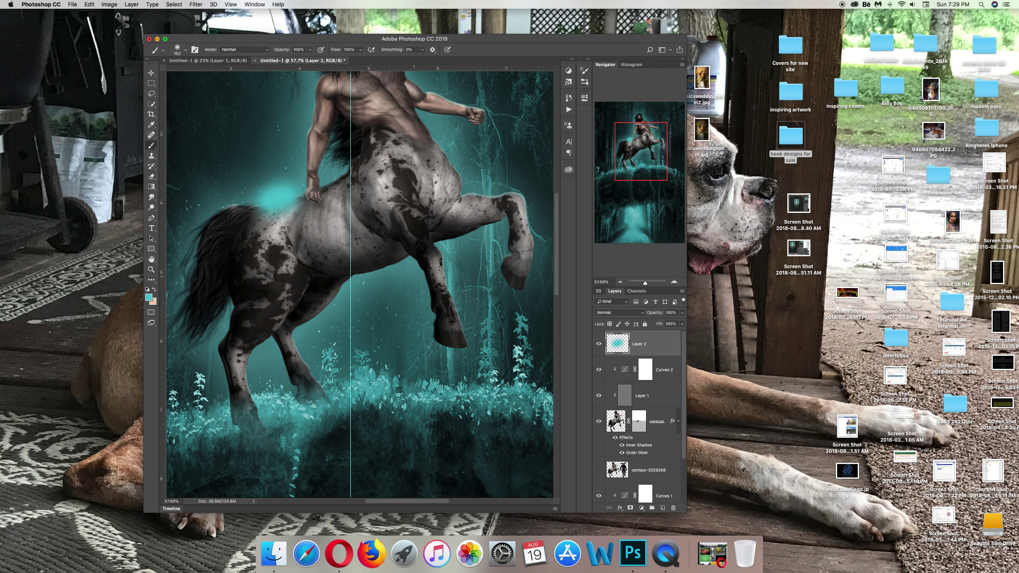
{"action": "left_click", "coordinate": [643, 316]}
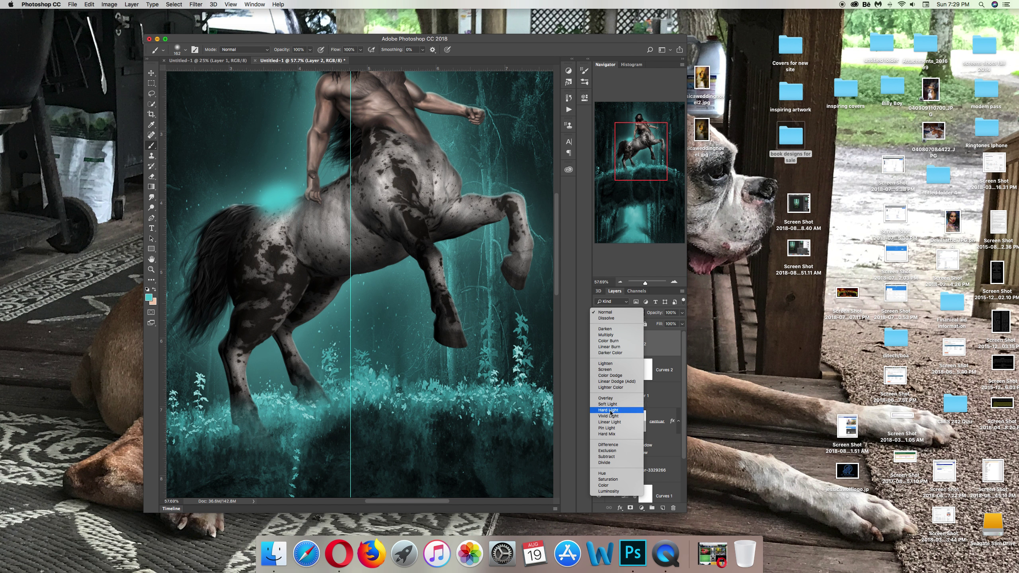
{"action": "left_click", "coordinate": [603, 423]}
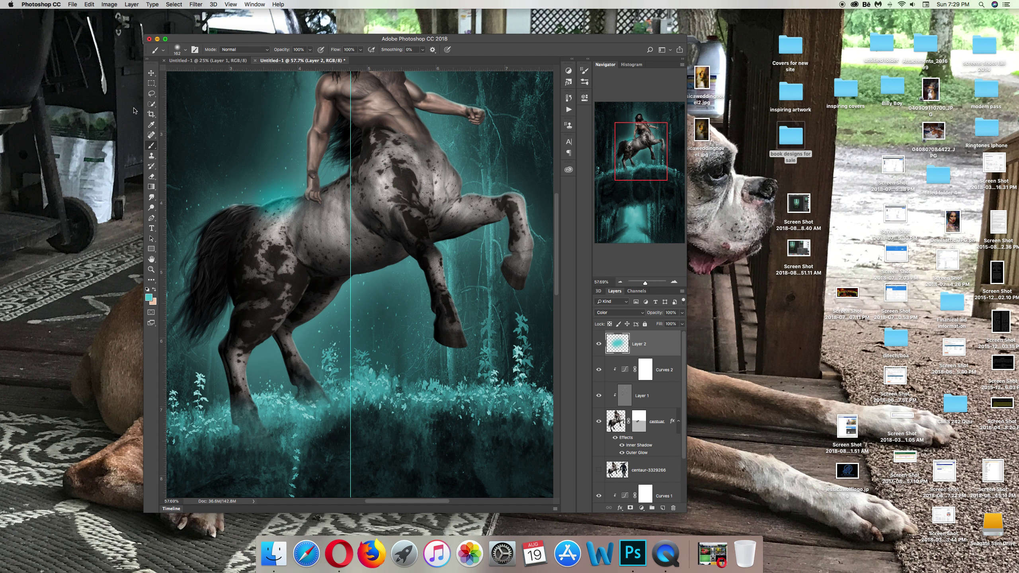
Undo the trial glow, shrink the brush to 95 px, and set Layer 2 to Color.
{"action": "left_click", "coordinate": [89, 5]}
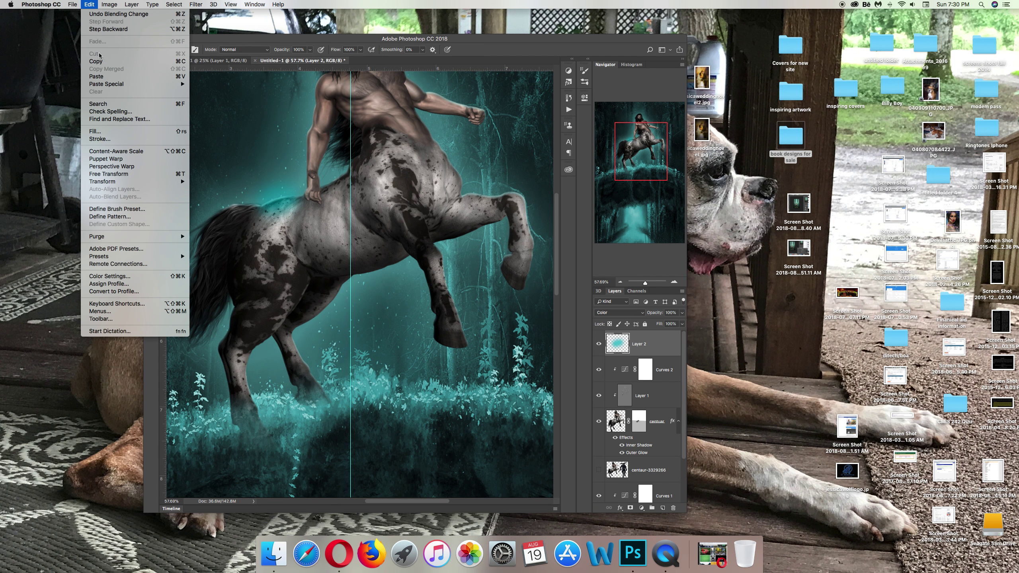
{"action": "left_click", "coordinate": [101, 14]}
{"action": "left_click", "coordinate": [108, 29]}
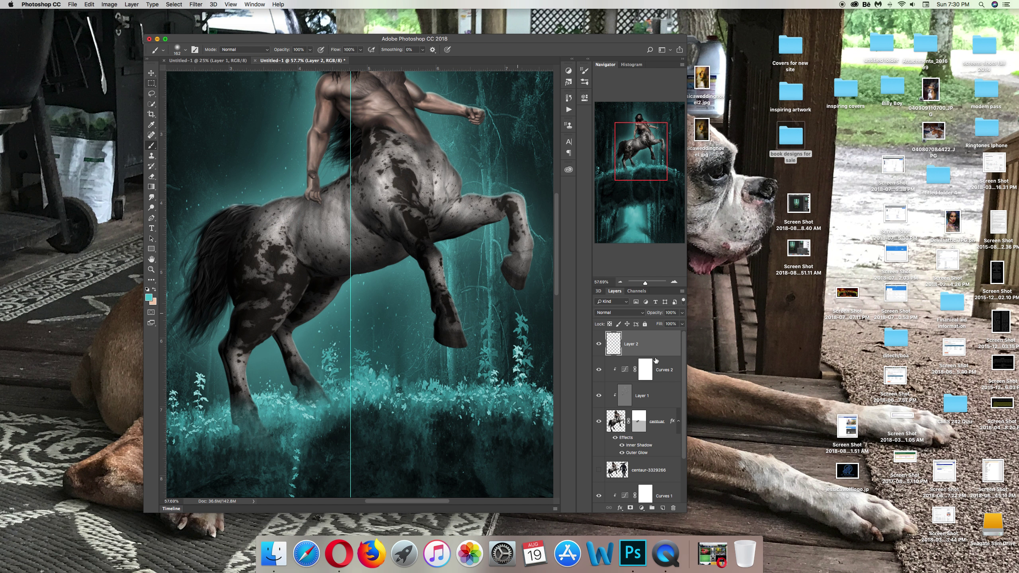
{"action": "left_click", "coordinate": [186, 51]}
{"action": "left_click_drag", "start_coordinate": [217, 75], "coordinate": [211, 76]}
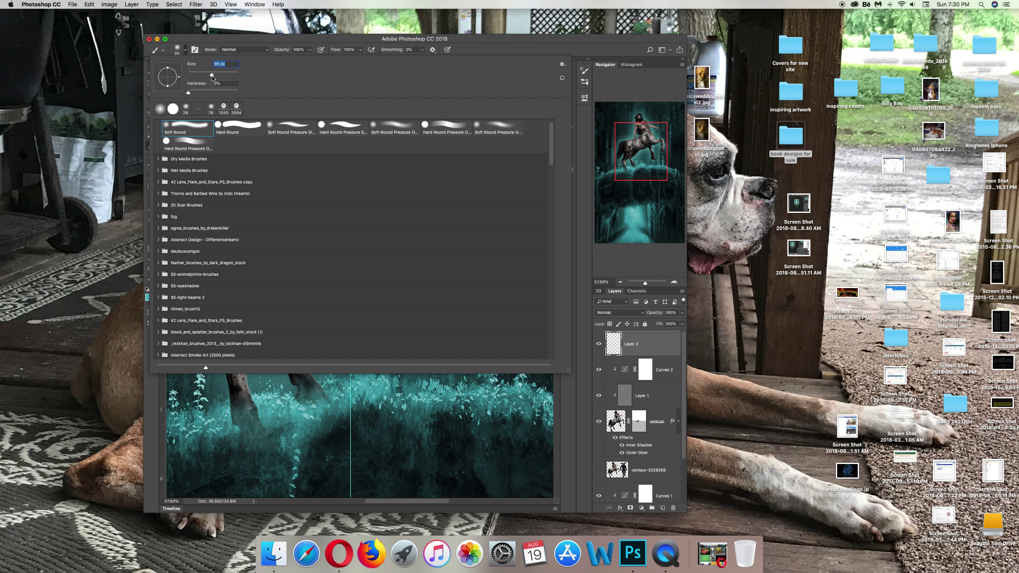
{"action": "left_click", "coordinate": [146, 397]}
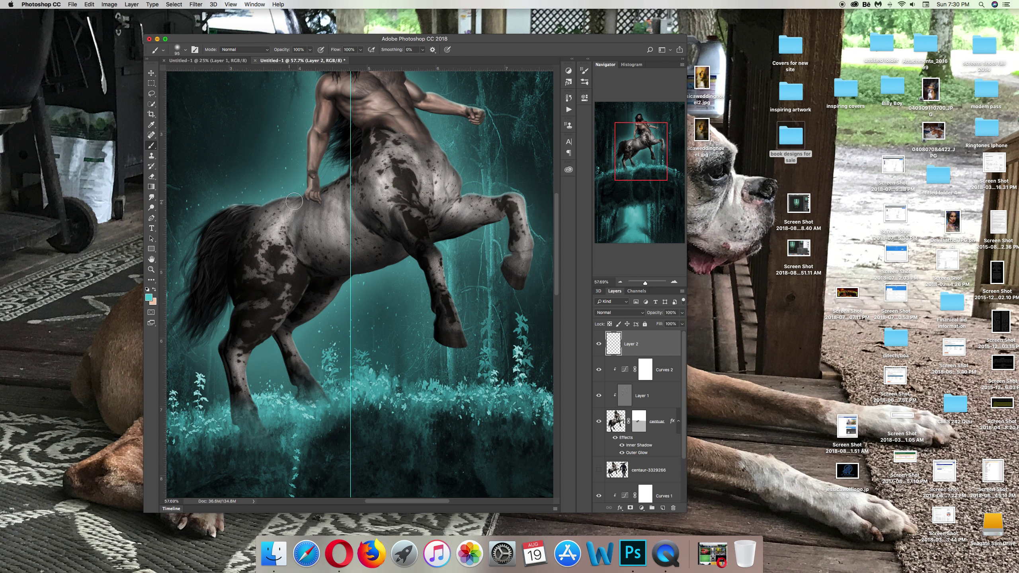
{"action": "left_click", "coordinate": [620, 312]}
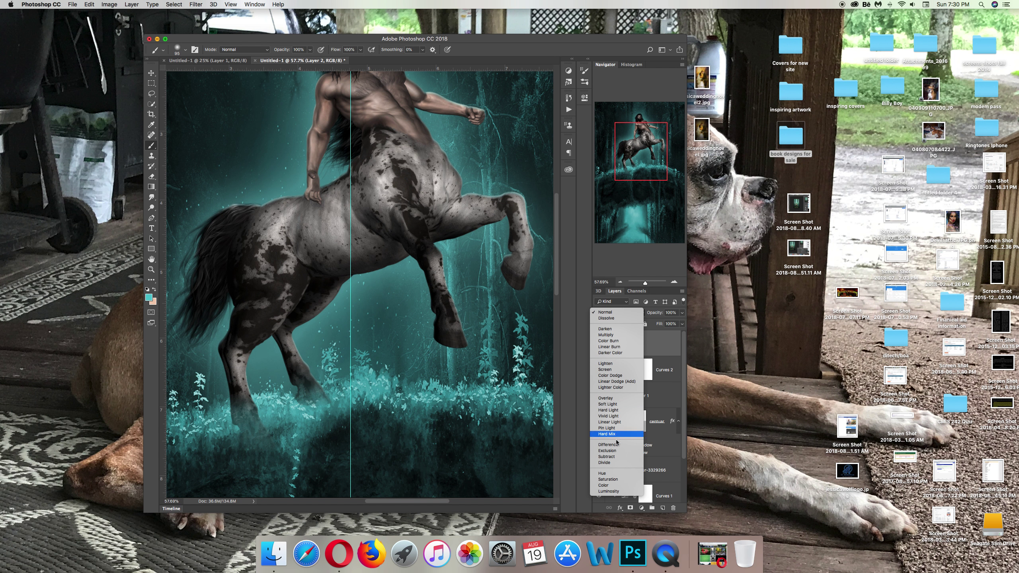
{"action": "left_click", "coordinate": [615, 484]}
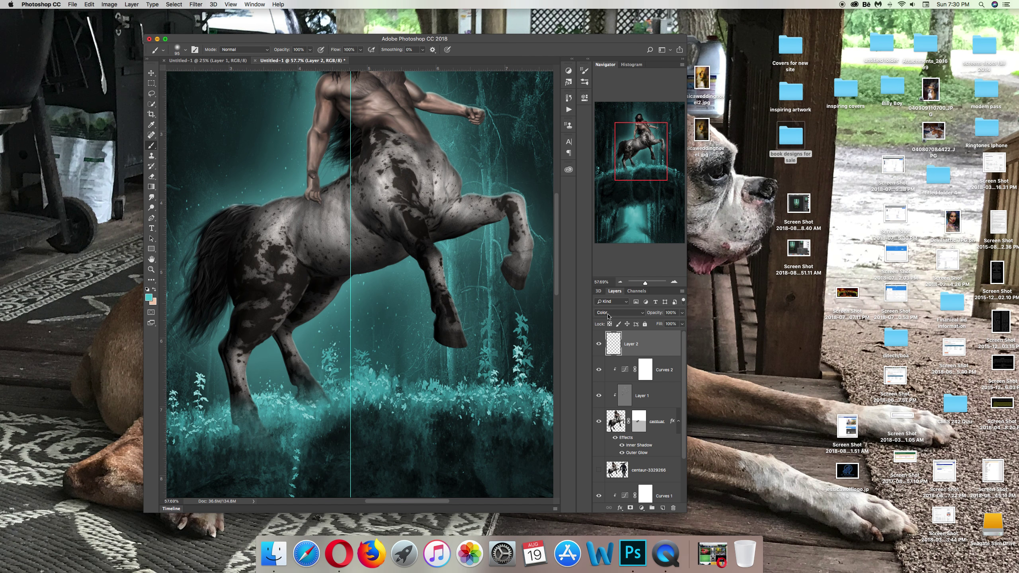
Tint the raised foreleg's top edge teal and lower Layer 2's opacity to about 47%.
{"action": "mouse_move", "coordinate": [288, 206]}
{"action": "left_mouse_down"}
{"action": "mouse_move", "coordinate": [245, 206]}
{"action": "mouse_move", "coordinate": [206, 222]}
{"action": "left_mouse_up"}
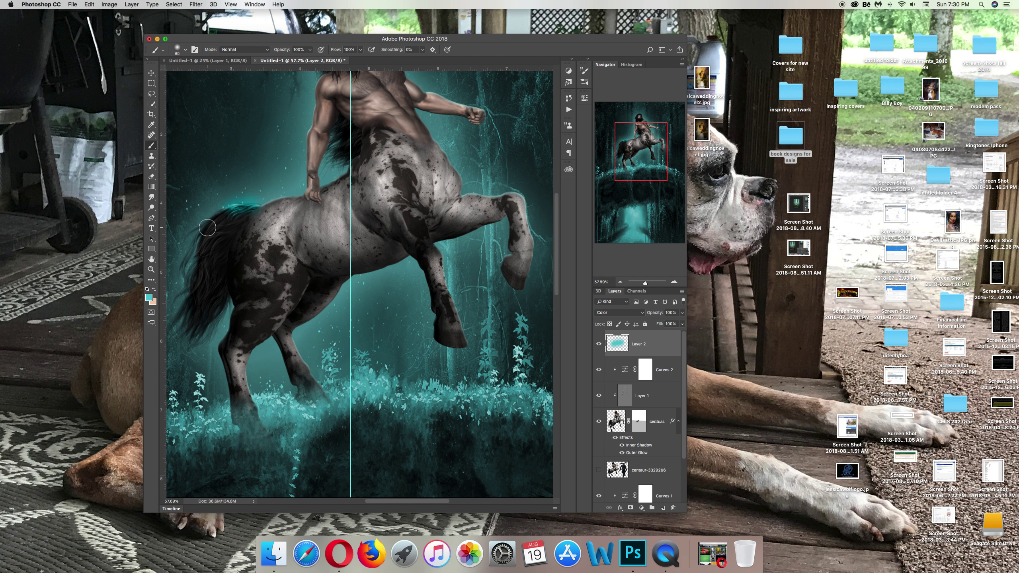
{"action": "key", "text": "ctrl+z"}
{"action": "left_click_drag", "start_coordinate": [469, 189], "coordinate": [494, 193]}
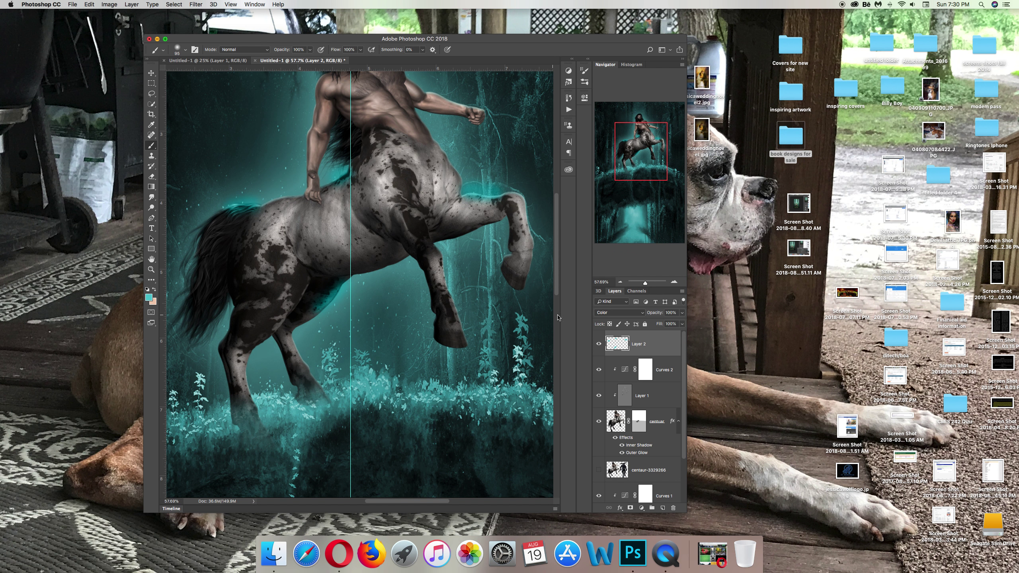
{"action": "left_click", "coordinate": [682, 313]}
{"action": "left_click_drag", "start_coordinate": [682, 324], "coordinate": [663, 325]}
{"action": "left_click", "coordinate": [299, 323]}
Paint teal along the centaur's legs and onto the front and hind hooves.
{"action": "left_click_drag", "start_coordinate": [300, 324], "coordinate": [299, 361]}
{"action": "left_click_drag", "start_coordinate": [244, 355], "coordinate": [250, 416]}
{"action": "mouse_move", "coordinate": [240, 377]}
{"action": "left_mouse_down"}
{"action": "mouse_move", "coordinate": [503, 254]}
{"action": "mouse_move", "coordinate": [517, 285]}
{"action": "left_mouse_up"}
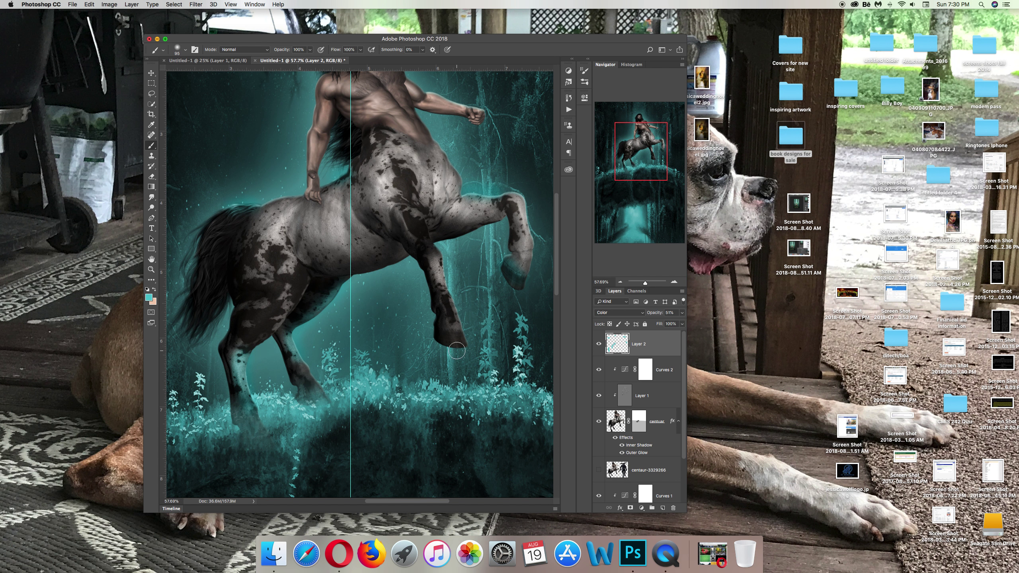
{"action": "left_click_drag", "start_coordinate": [461, 346], "coordinate": [457, 341]}
{"action": "left_click_drag", "start_coordinate": [525, 283], "coordinate": [525, 253]}
{"action": "scroll", "coordinate": [421, 116], "scroll_direction": "up", "scroll_amount": 3}
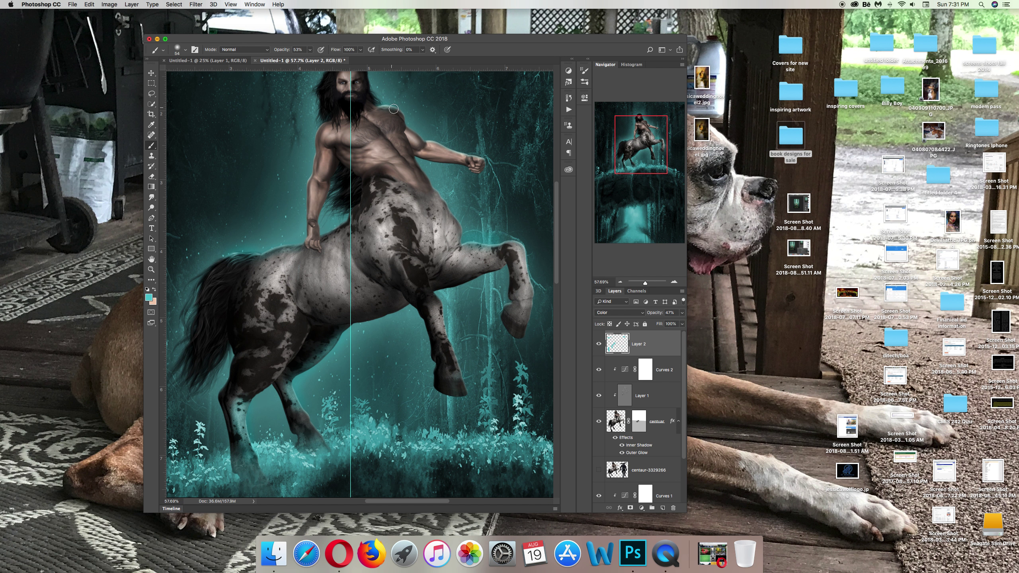
Brush teal highlights over the centaur's upper body.
{"action": "left_click_drag", "start_coordinate": [398, 113], "coordinate": [437, 313]}
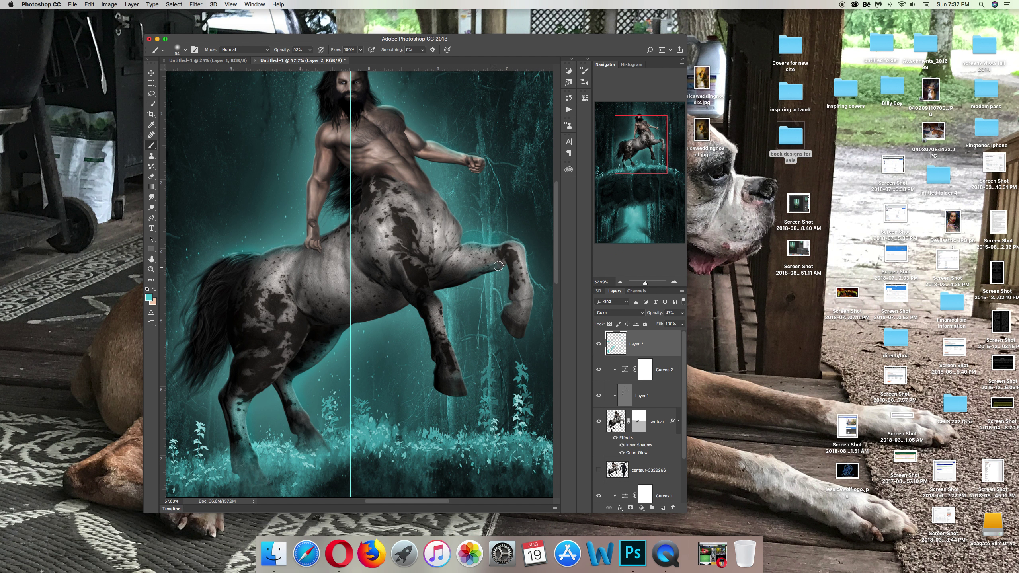
{"action": "scroll", "coordinate": [515, 374], "scroll_direction": "down", "scroll_amount": 5}
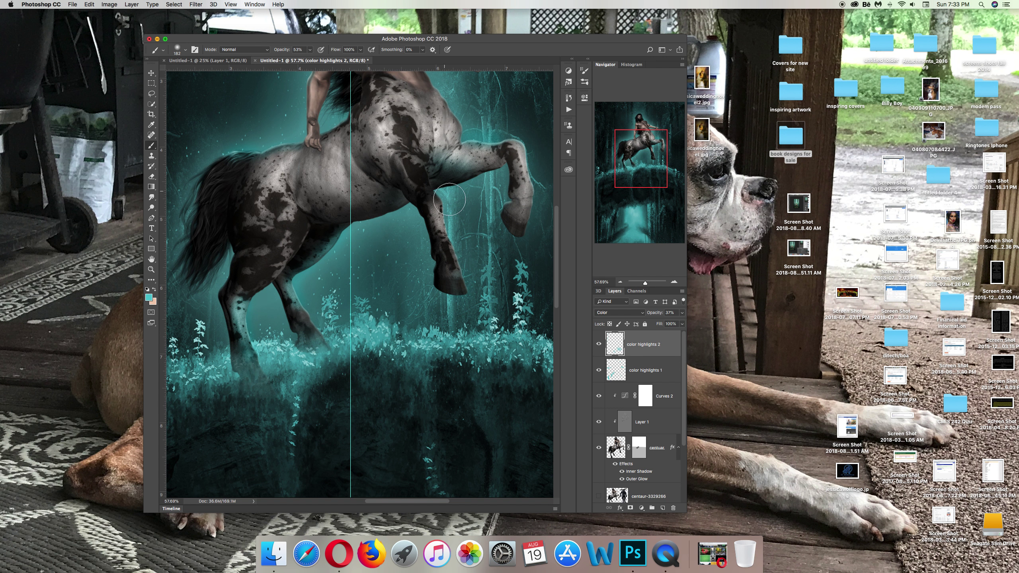
Paint faint teal around the raised front legs with a 28%-opacity brush.
{"action": "left_click", "coordinate": [682, 313]}
{"action": "left_click_drag", "start_coordinate": [310, 52], "coordinate": [299, 52]}
{"action": "left_click_drag", "start_coordinate": [473, 381], "coordinate": [489, 389]}
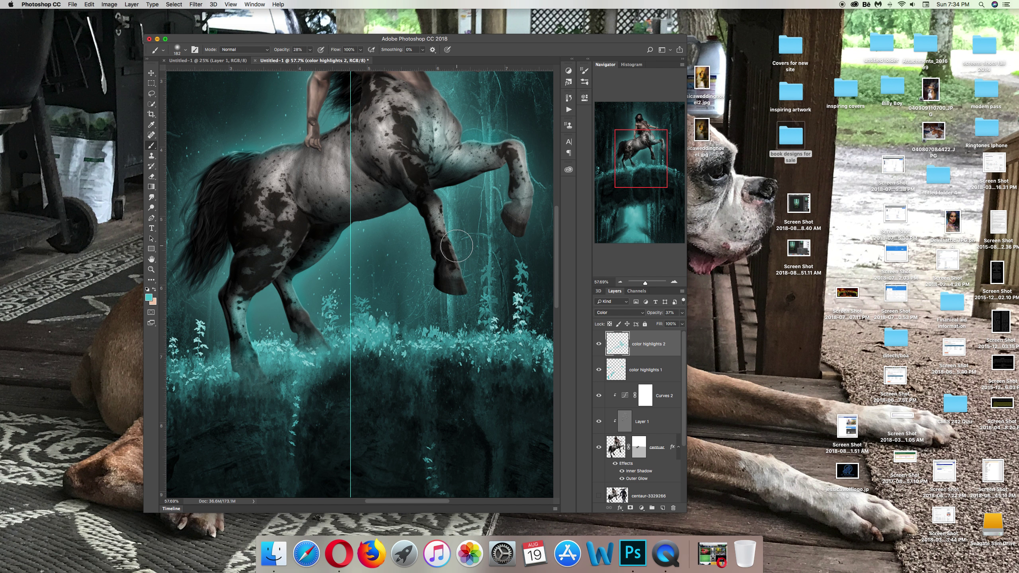
{"action": "scroll", "coordinate": [456, 245], "scroll_direction": "up", "scroll_amount": 5}
{"action": "scroll", "coordinate": [444, 275], "scroll_direction": "down", "scroll_amount": 2}
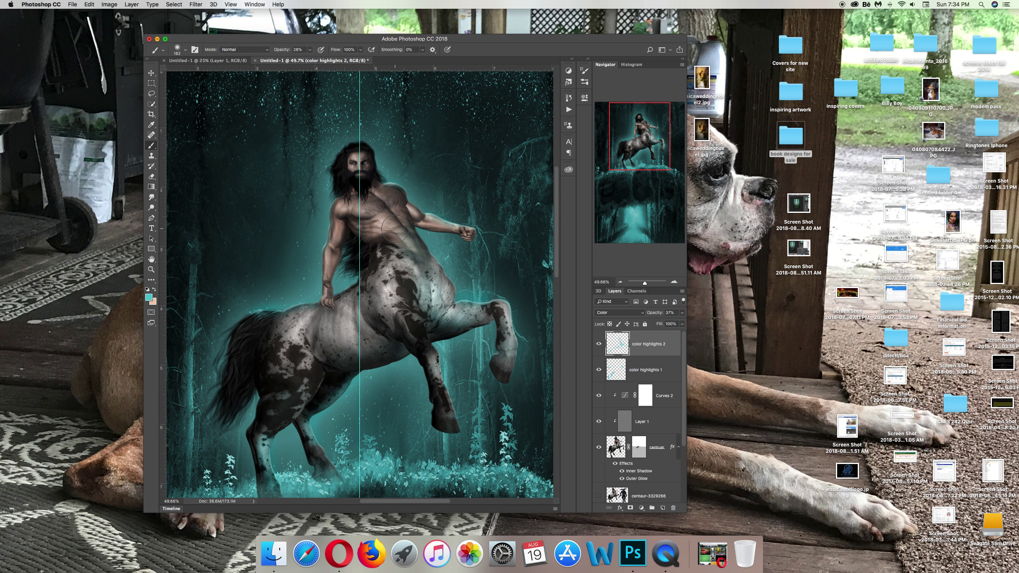
{"action": "left_click", "coordinate": [185, 49]}
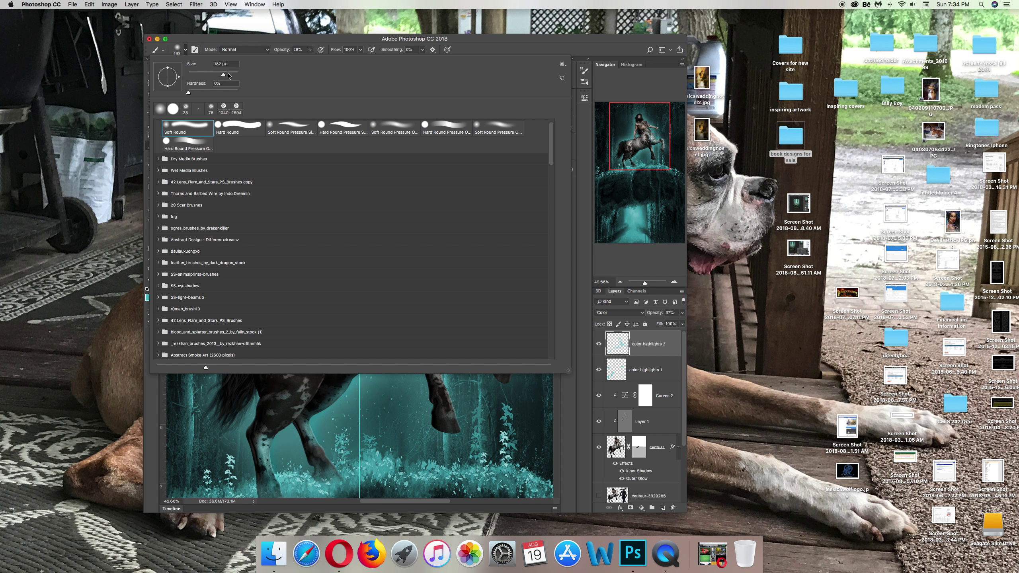
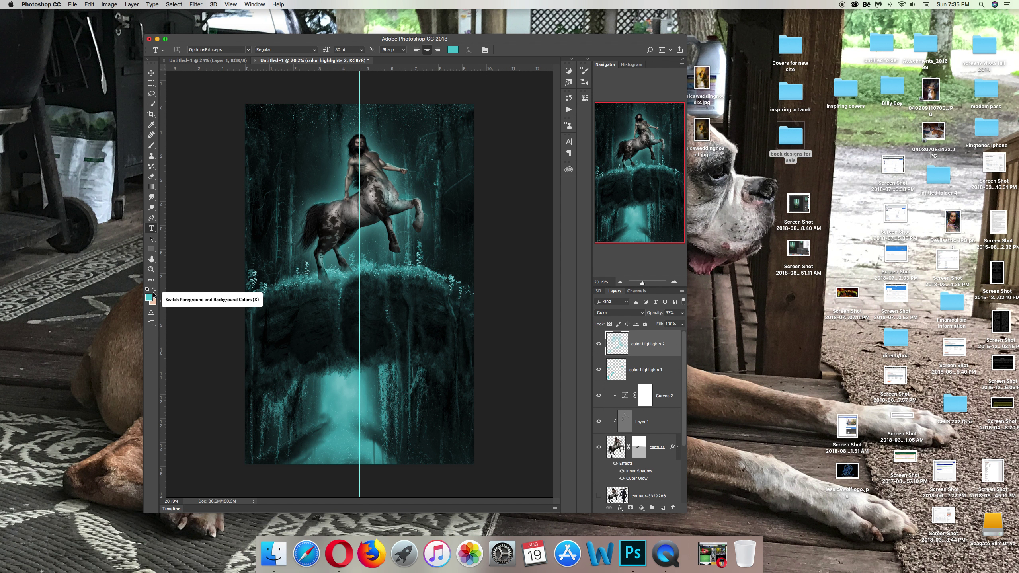
Set the text colour to white and type the title 'Forest Guard' near the cover's bottom.
{"action": "left_click", "coordinate": [308, 398]}
{"action": "left_click", "coordinate": [154, 289]}
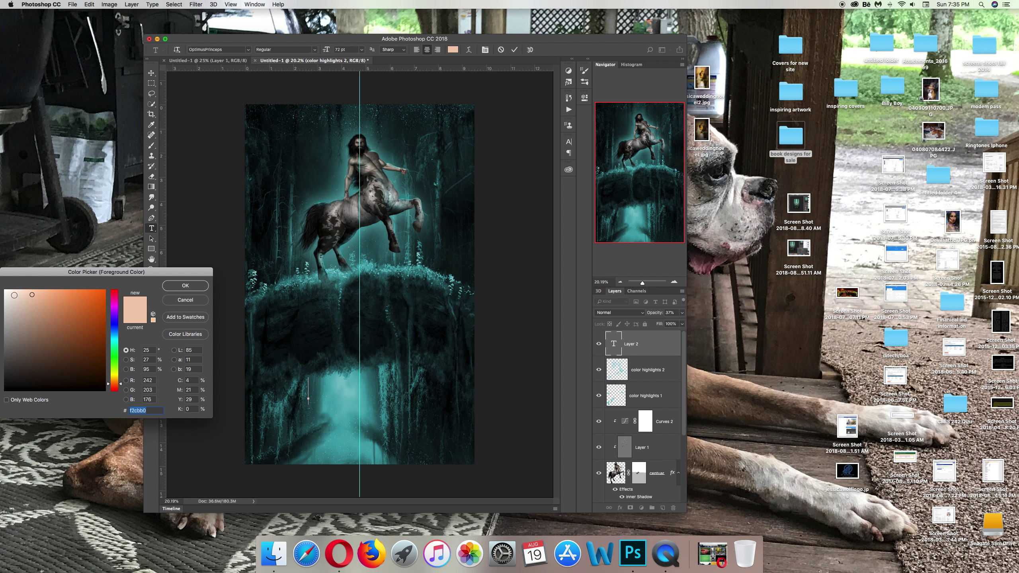
{"action": "left_click", "coordinate": [6, 294]}
{"action": "left_click", "coordinate": [185, 285]}
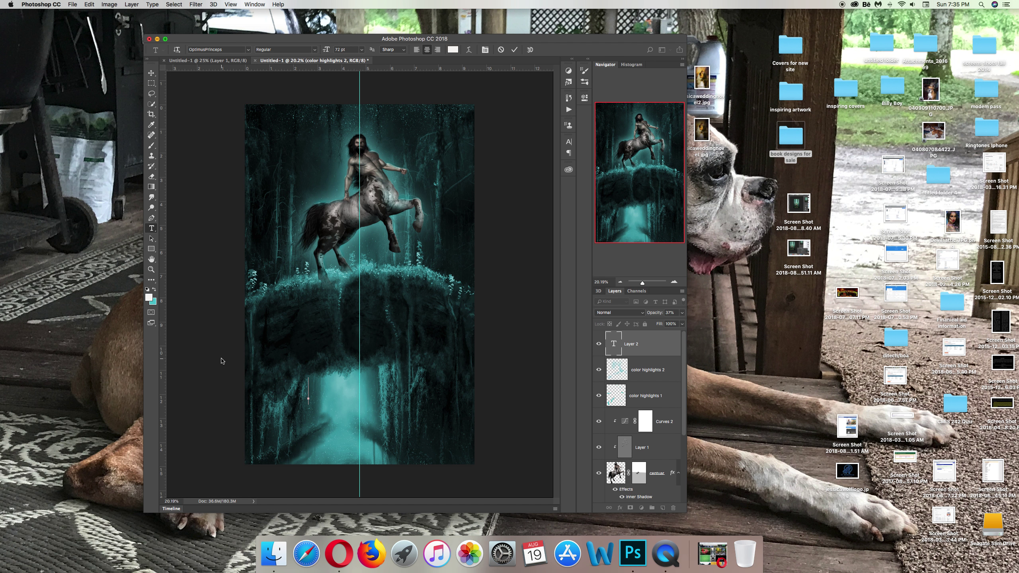
{"action": "type", "text": "Forest"}
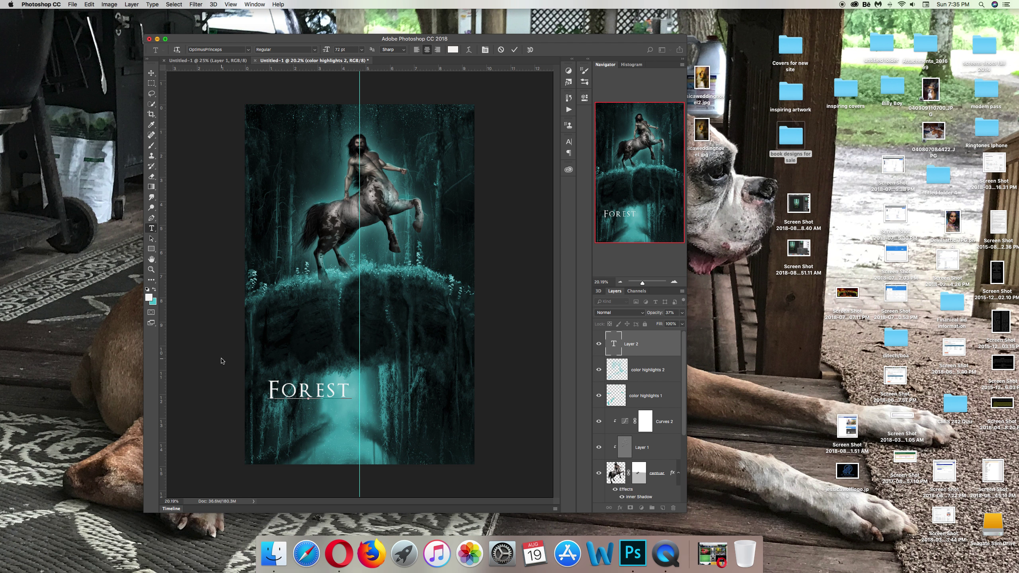
{"action": "type", "text": " Guard"}
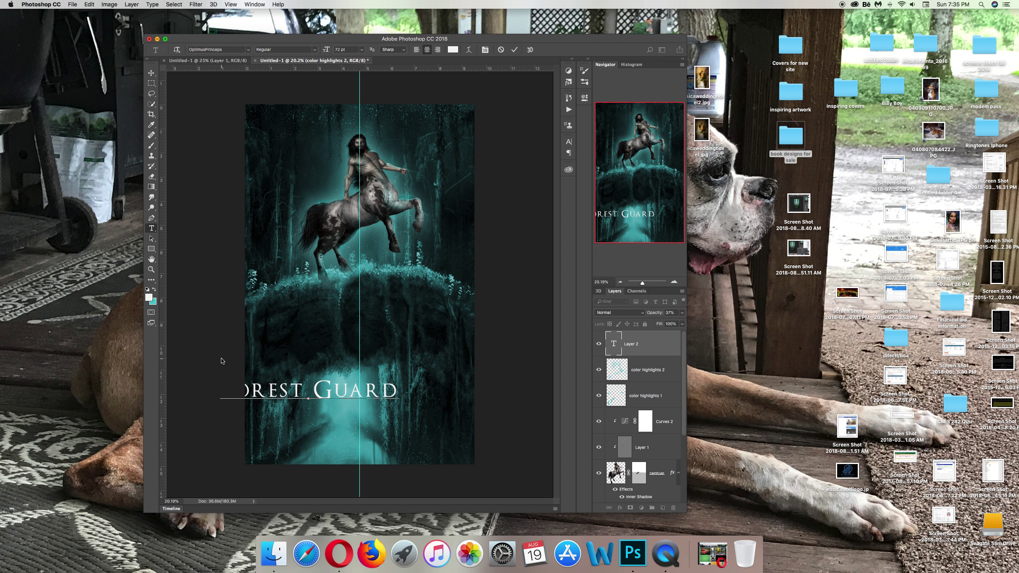
{"action": "left_click", "coordinate": [151, 73]}
Scale up the Forest Guard title and centre it just below the floating forest ledge.
{"action": "left_click_drag", "start_coordinate": [320, 390], "coordinate": [368, 396]}
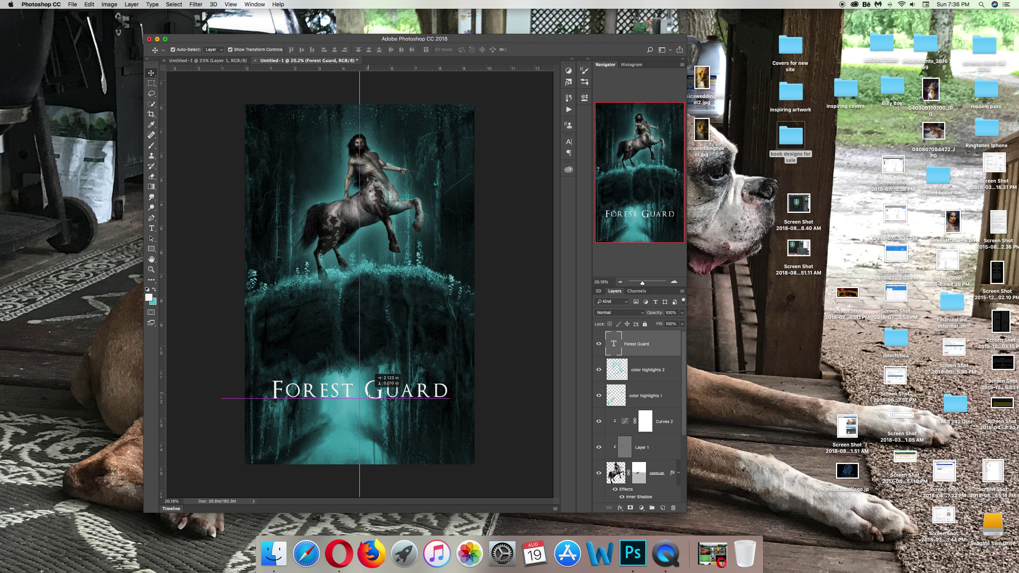
{"action": "key", "text": "ctrl+t"}
{"action": "left_click_drag", "start_coordinate": [449, 401], "coordinate": [459, 372]}
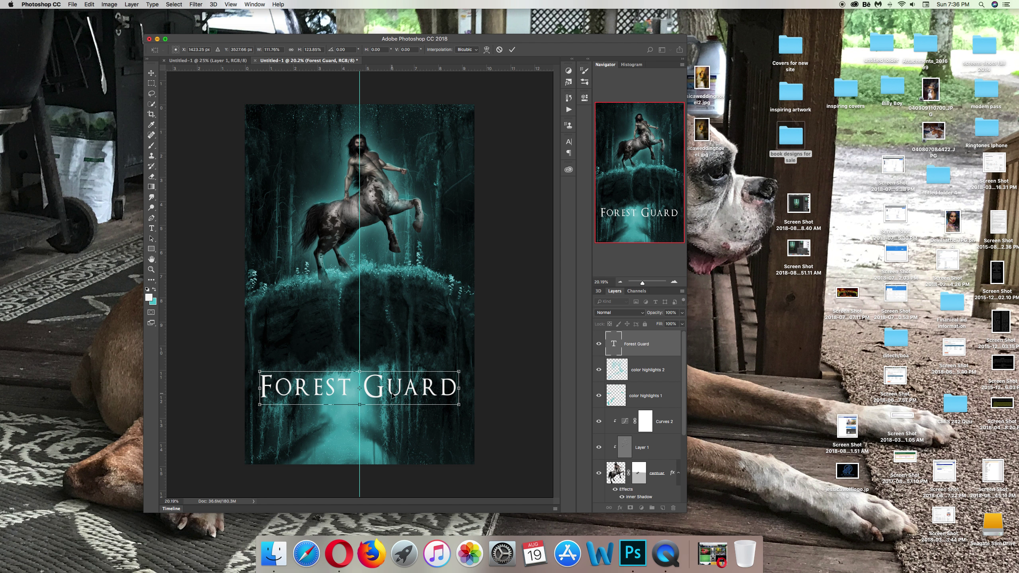
{"action": "left_click_drag", "start_coordinate": [392, 395], "coordinate": [392, 444]}
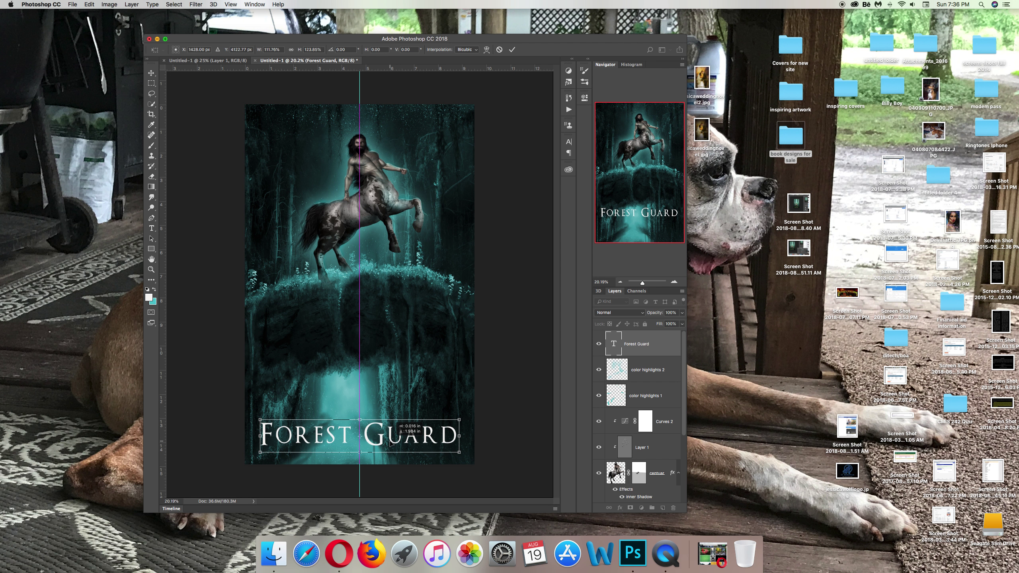
{"action": "left_click_drag", "start_coordinate": [391, 443], "coordinate": [394, 367]}
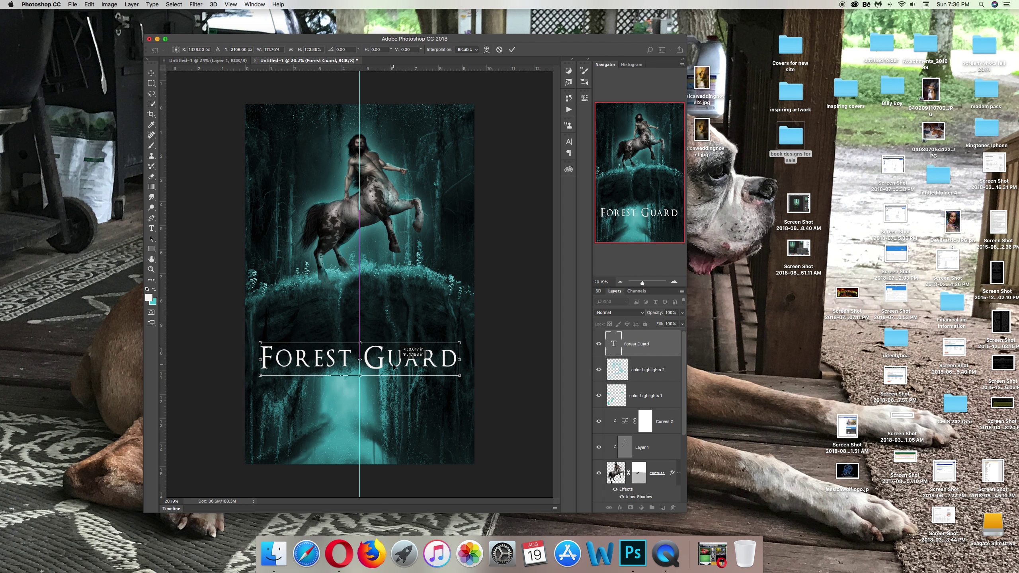
{"action": "left_click", "coordinate": [151, 73]}
{"action": "left_click", "coordinate": [576, 175]}
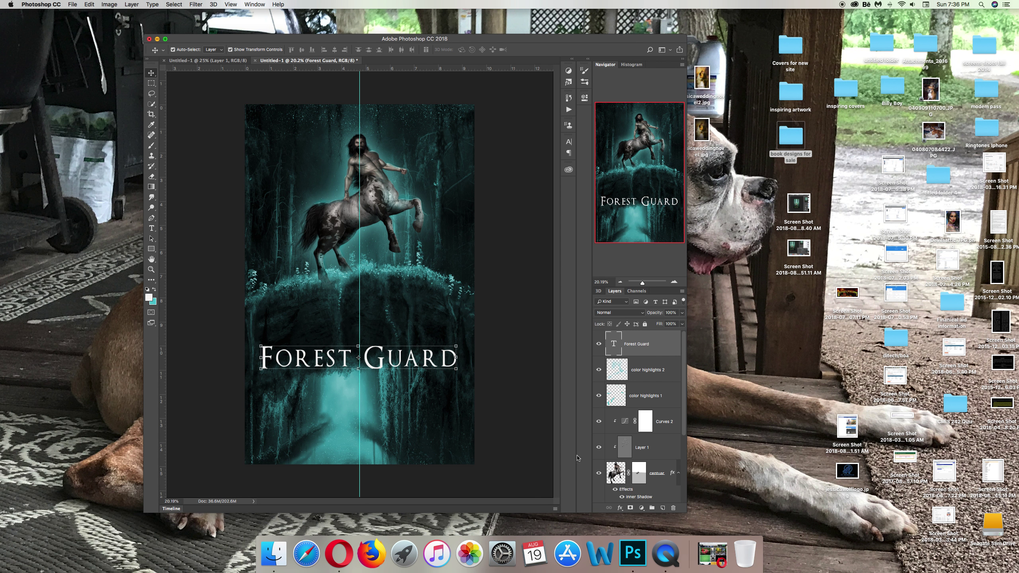
{"action": "left_click", "coordinate": [620, 508]}
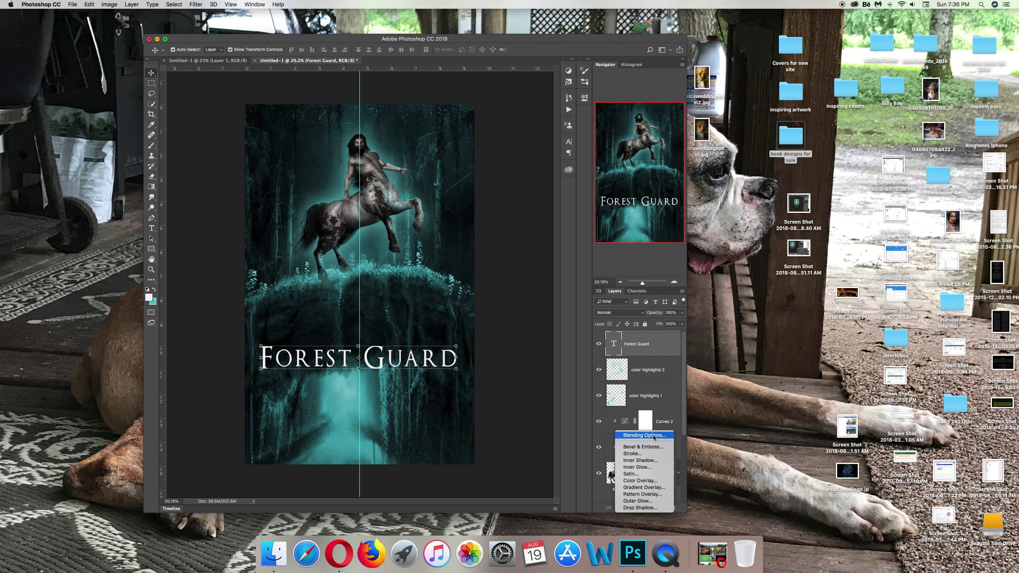
Give the title a Chisel Hard Bevel & Emboss with 147% depth.
{"action": "left_click", "coordinate": [633, 447]}
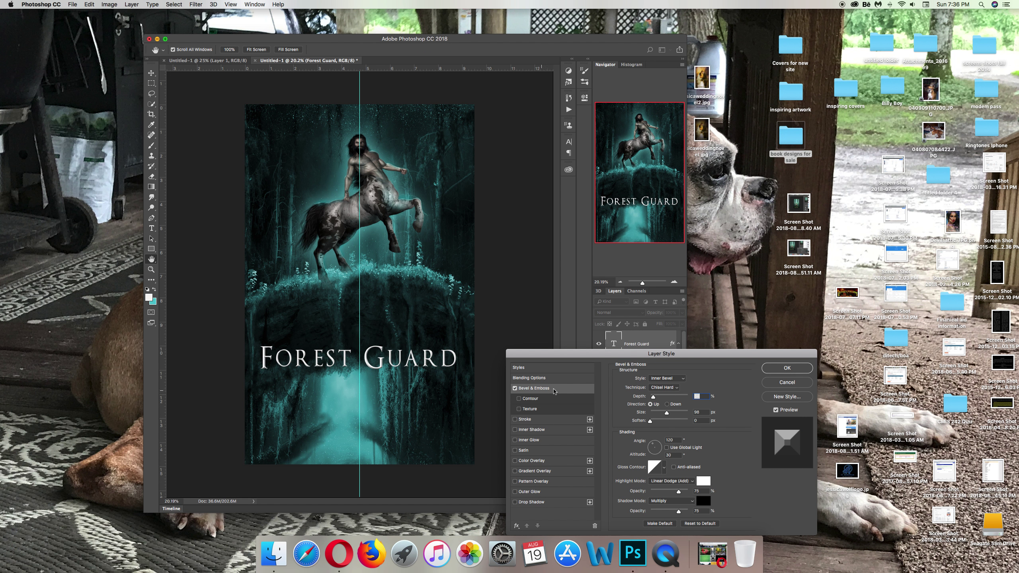
{"action": "left_click", "coordinate": [678, 390]}
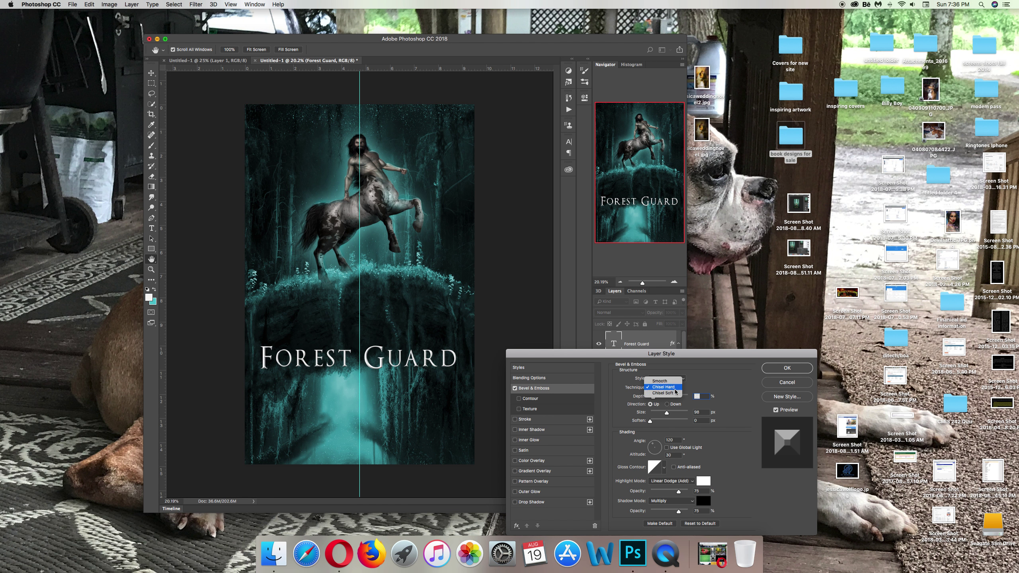
{"action": "left_click", "coordinate": [673, 385]}
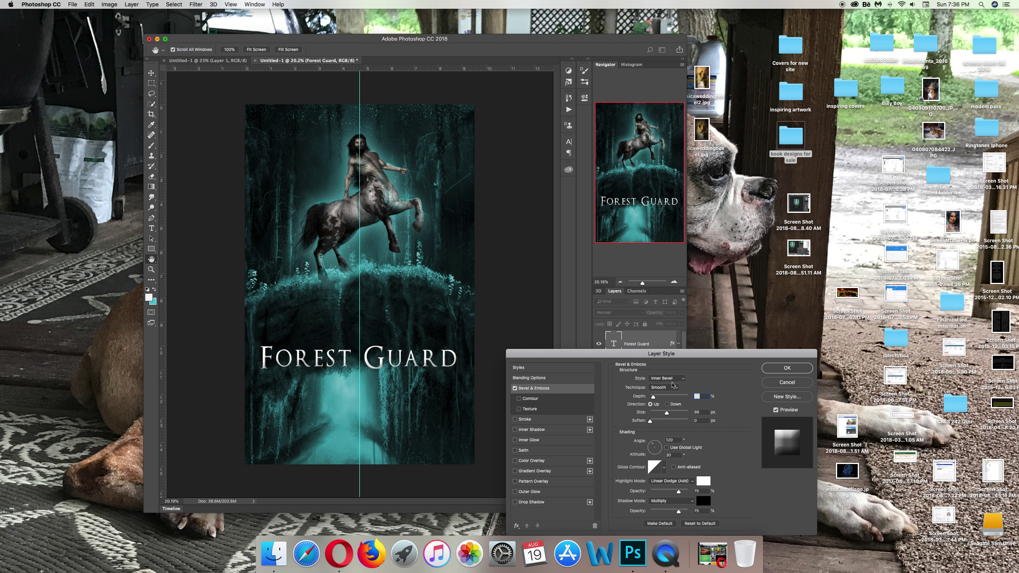
{"action": "left_click", "coordinate": [672, 386]}
{"action": "left_click", "coordinate": [666, 394]}
{"action": "mouse_move", "coordinate": [654, 398]}
{"action": "left_mouse_down"}
{"action": "mouse_move", "coordinate": [674, 399]}
{"action": "mouse_move", "coordinate": [653, 402]}
{"action": "mouse_move", "coordinate": [667, 412]}
{"action": "left_mouse_up"}
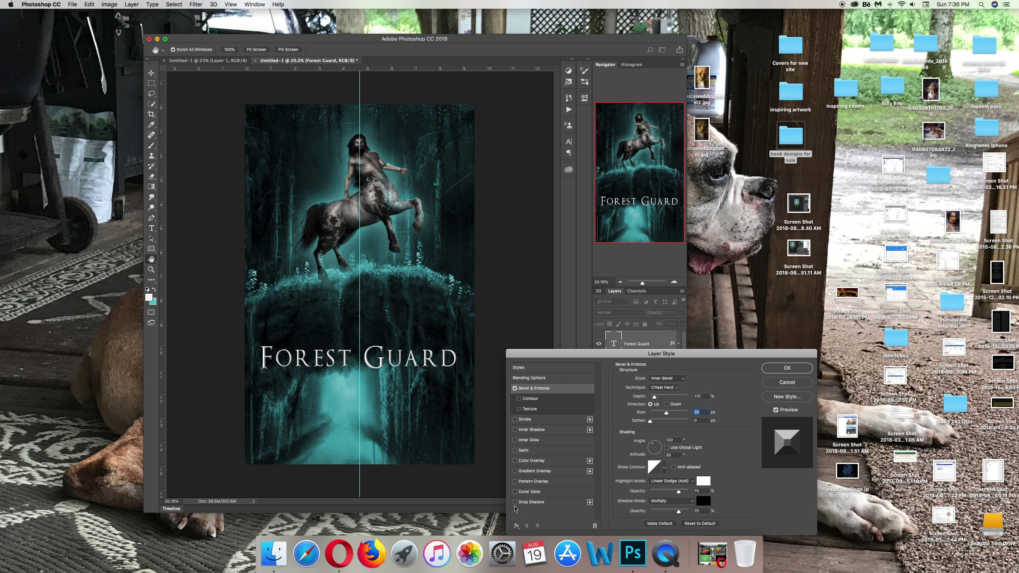
Add a crisp drop shadow with size 0 and 8 px distance.
{"action": "left_click", "coordinate": [515, 502]}
{"action": "left_click", "coordinate": [529, 502]}
{"action": "mouse_move", "coordinate": [650, 431]}
{"action": "left_mouse_down"}
{"action": "mouse_move", "coordinate": [639, 434]}
{"action": "mouse_move", "coordinate": [647, 424]}
{"action": "left_mouse_up"}
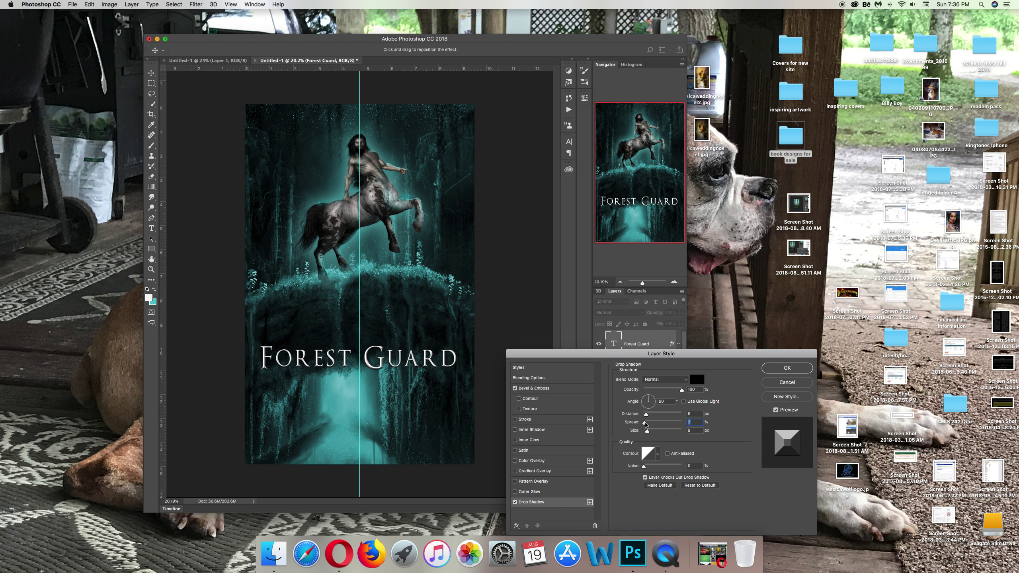
{"action": "left_click_drag", "start_coordinate": [646, 415], "coordinate": [647, 415]}
Add a subtle teal outer glow at reduced opacity and apply the effects.
{"action": "left_click", "coordinate": [516, 492]}
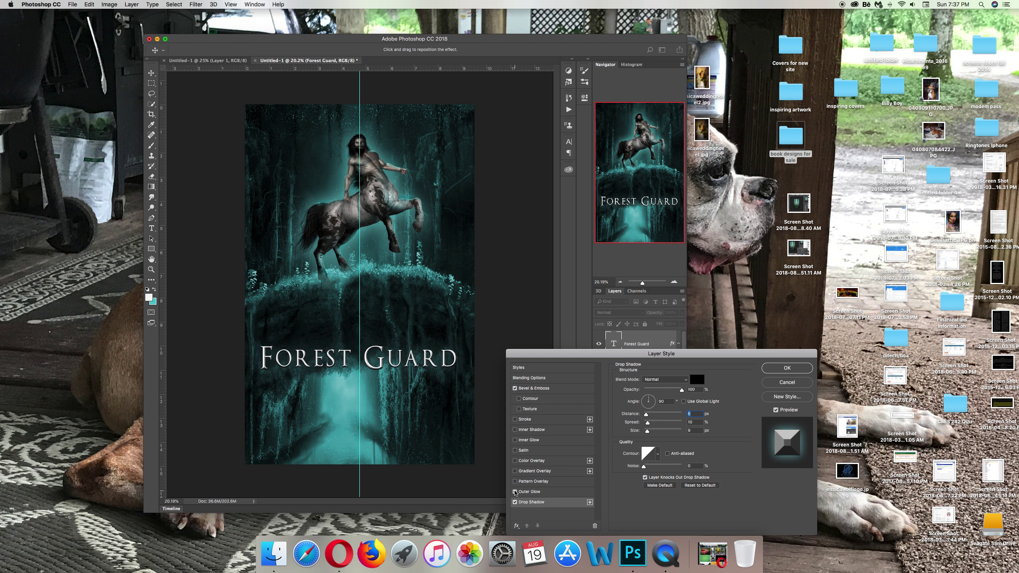
{"action": "left_click", "coordinate": [528, 492]}
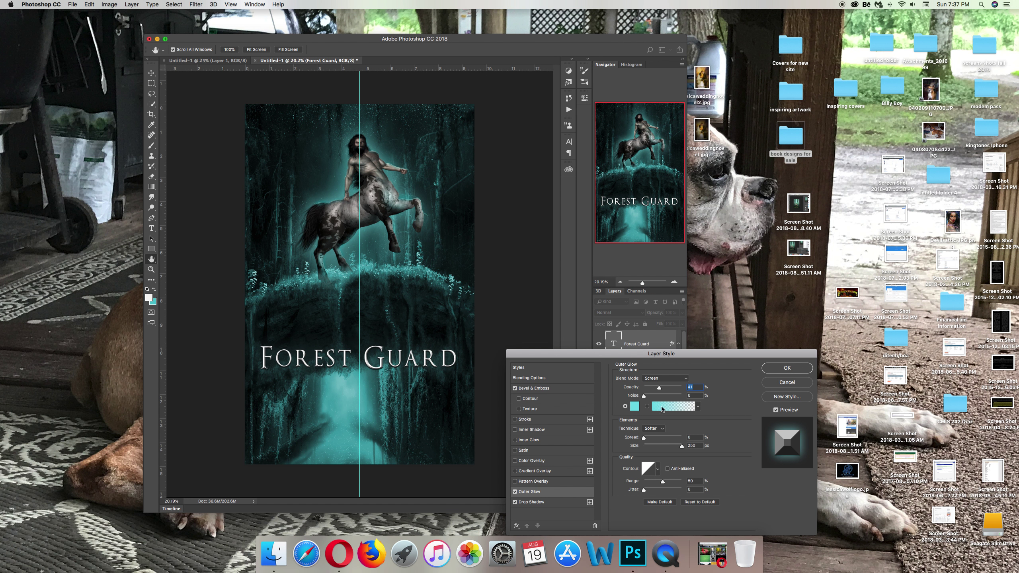
{"action": "left_click_drag", "start_coordinate": [659, 387], "coordinate": [669, 387]}
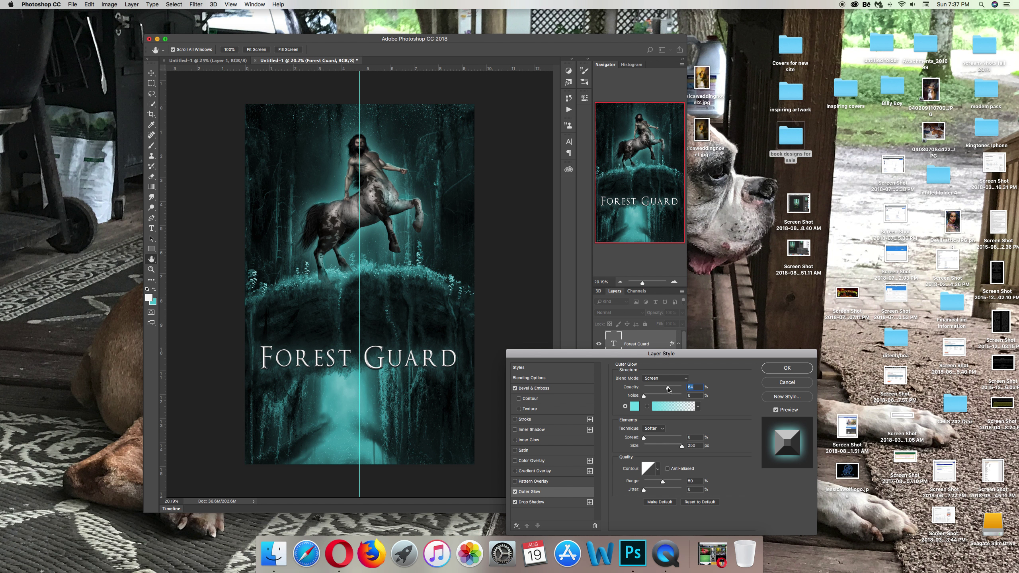
{"action": "mouse_move", "coordinate": [669, 388]}
{"action": "left_mouse_down"}
{"action": "mouse_move", "coordinate": [618, 392]}
{"action": "mouse_move", "coordinate": [655, 389]}
{"action": "left_mouse_up"}
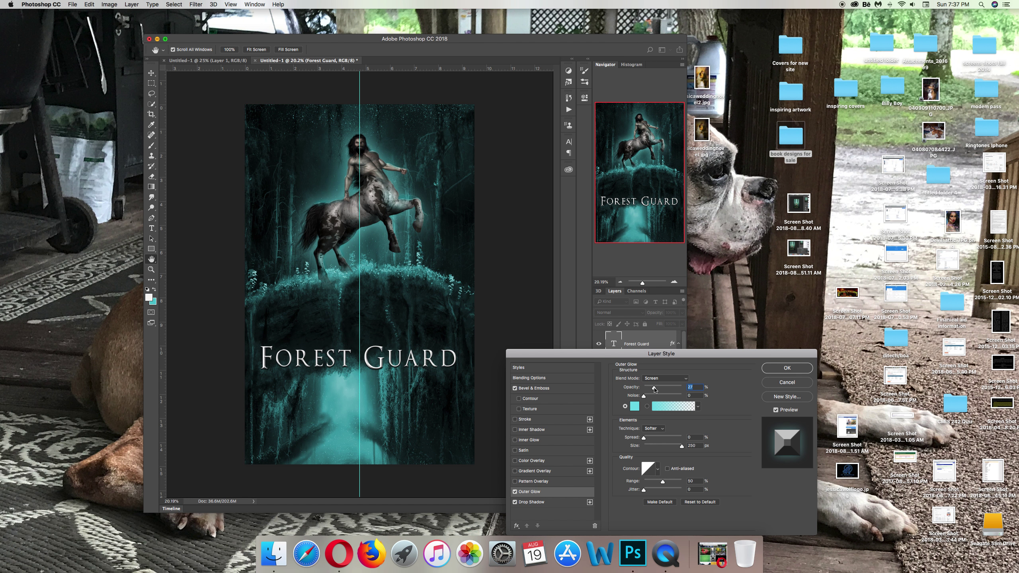
{"action": "left_click", "coordinate": [515, 492]}
{"action": "left_click", "coordinate": [516, 492]}
{"action": "left_click", "coordinate": [515, 493]}
{"action": "left_click", "coordinate": [783, 369]}
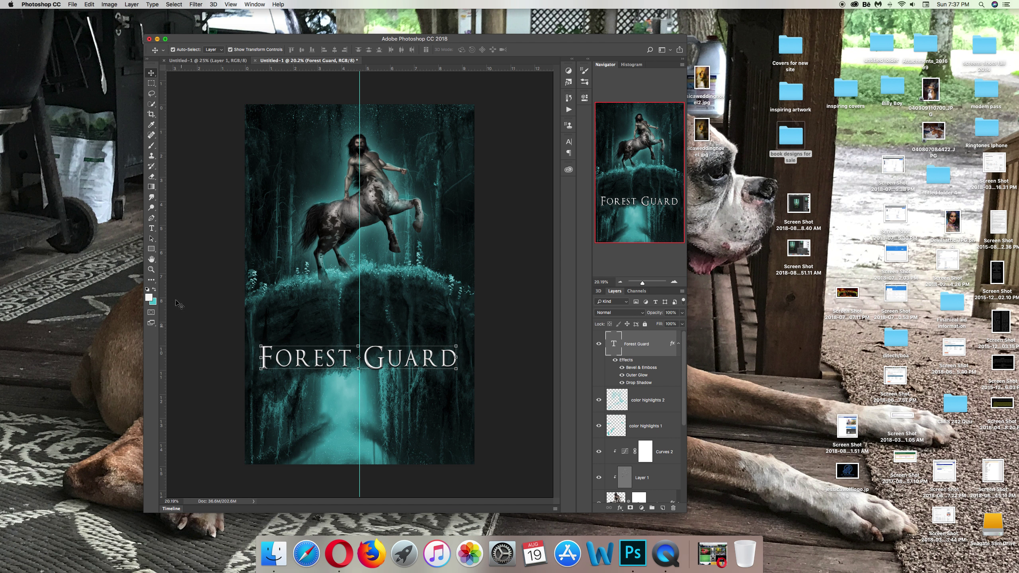
Add the text 'Author Name' and roughly centre it on the cover.
{"action": "left_click", "coordinate": [152, 229]}
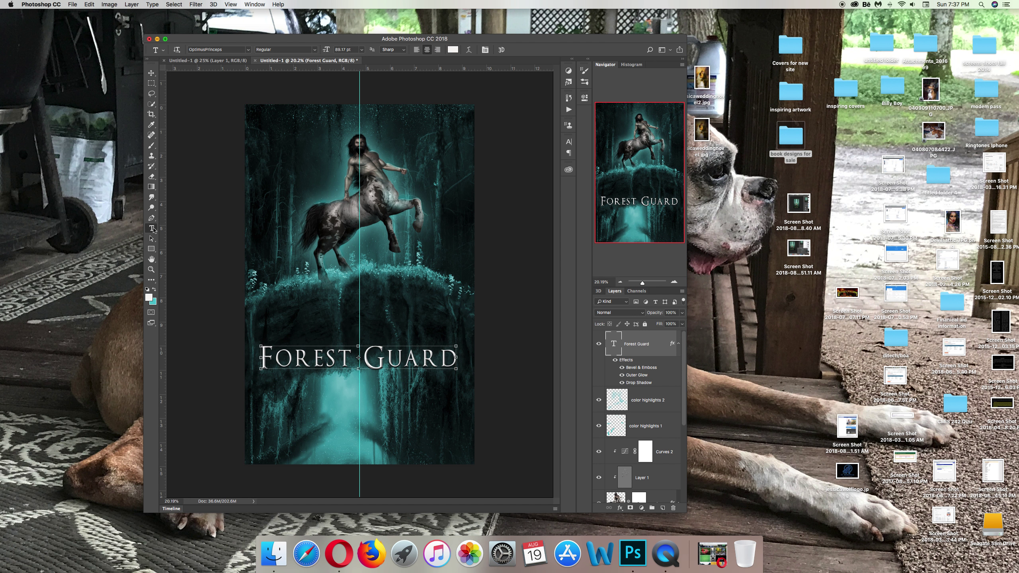
{"action": "left_click", "coordinate": [298, 432]}
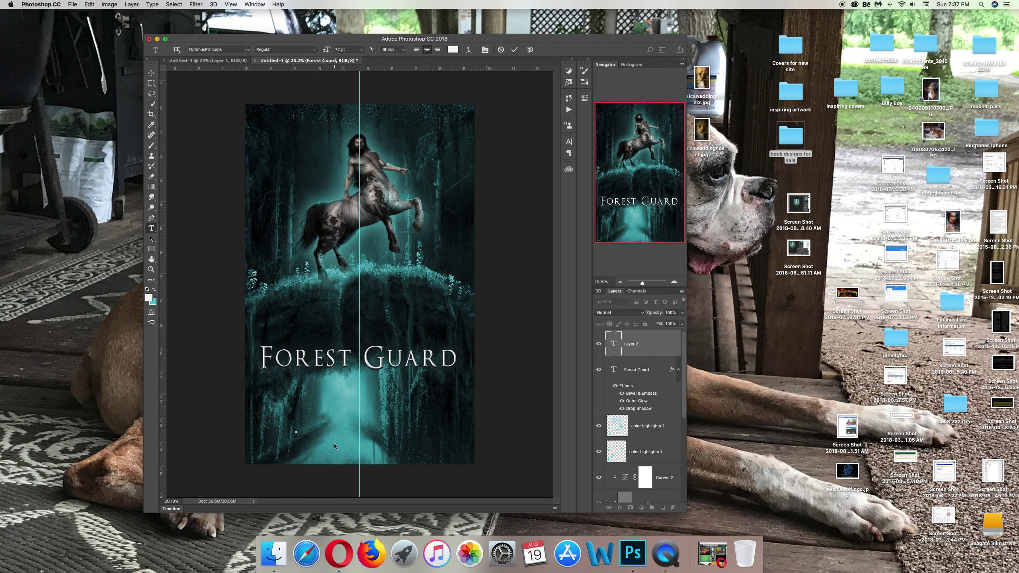
{"action": "type", "text": "Author Name"}
{"action": "left_click", "coordinate": [151, 73]}
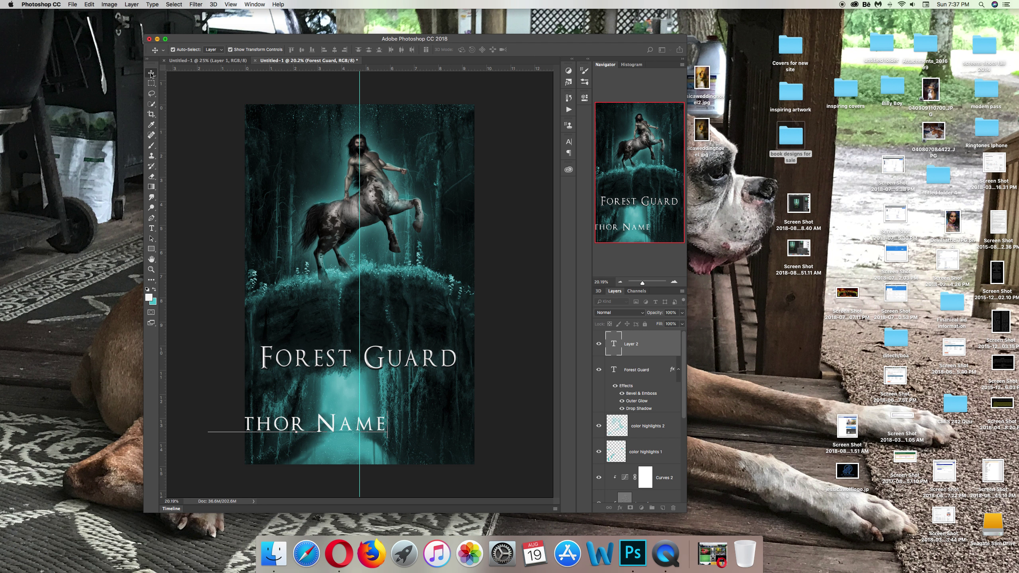
{"action": "left_click_drag", "start_coordinate": [330, 427], "coordinate": [395, 446]}
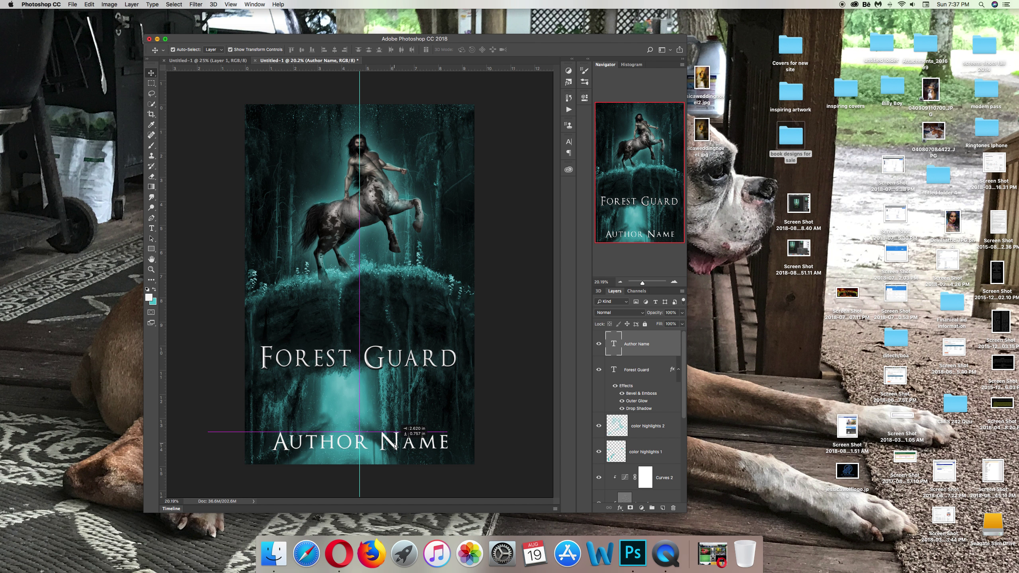
{"action": "left_click", "coordinate": [541, 413]}
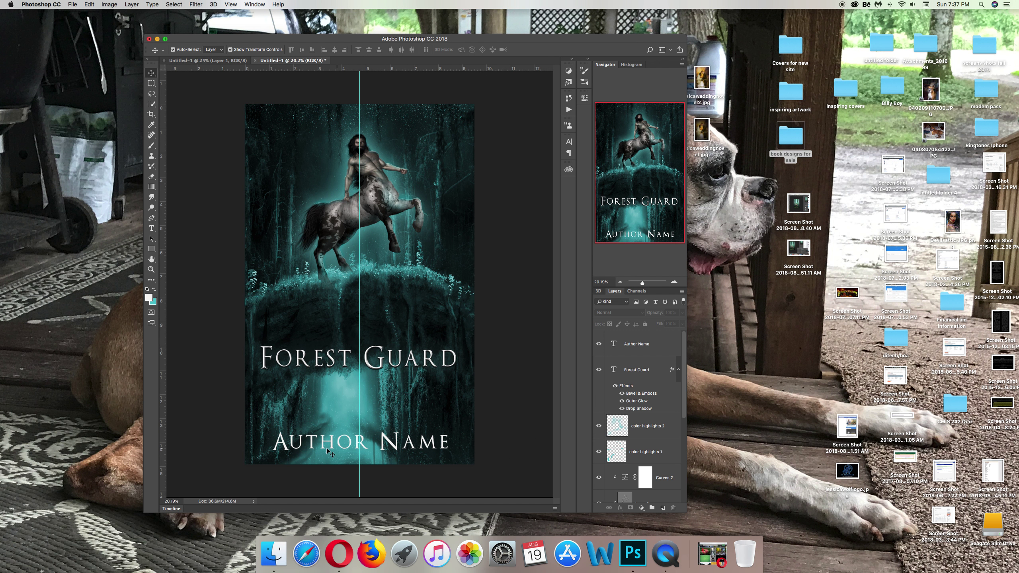
Scale Author Name to about 96% and centre it horizontally below the title.
{"action": "left_click", "coordinate": [283, 449]}
{"action": "left_click_drag", "start_coordinate": [271, 428], "coordinate": [300, 433]}
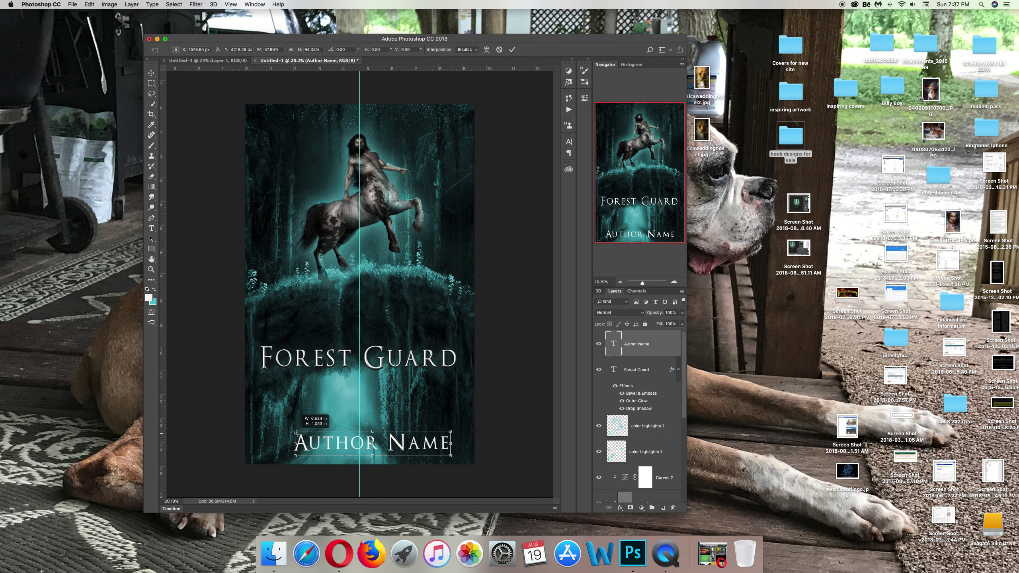
{"action": "left_click_drag", "start_coordinate": [407, 439], "coordinate": [388, 447]}
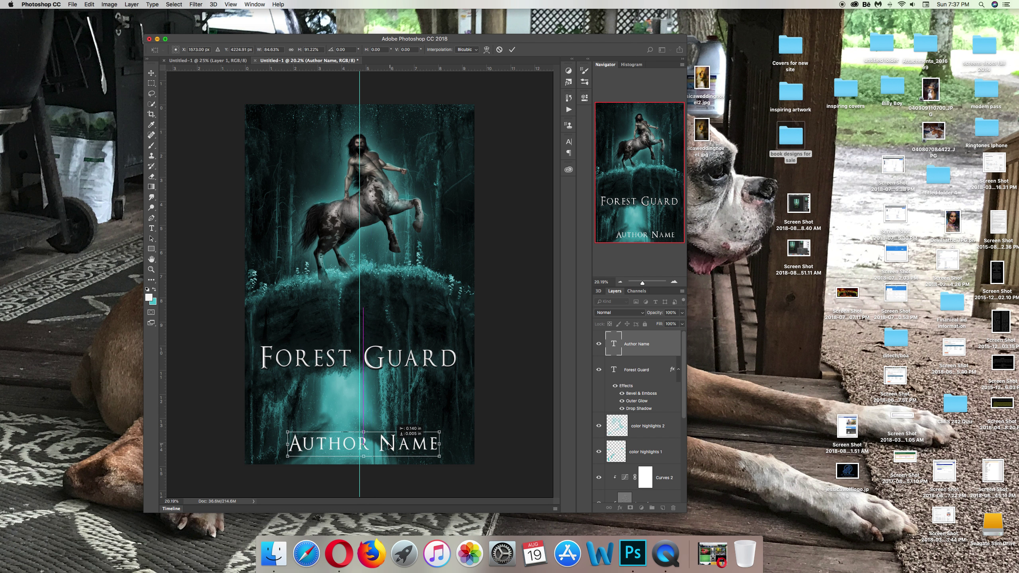
{"action": "left_click_drag", "start_coordinate": [417, 454], "coordinate": [417, 453]}
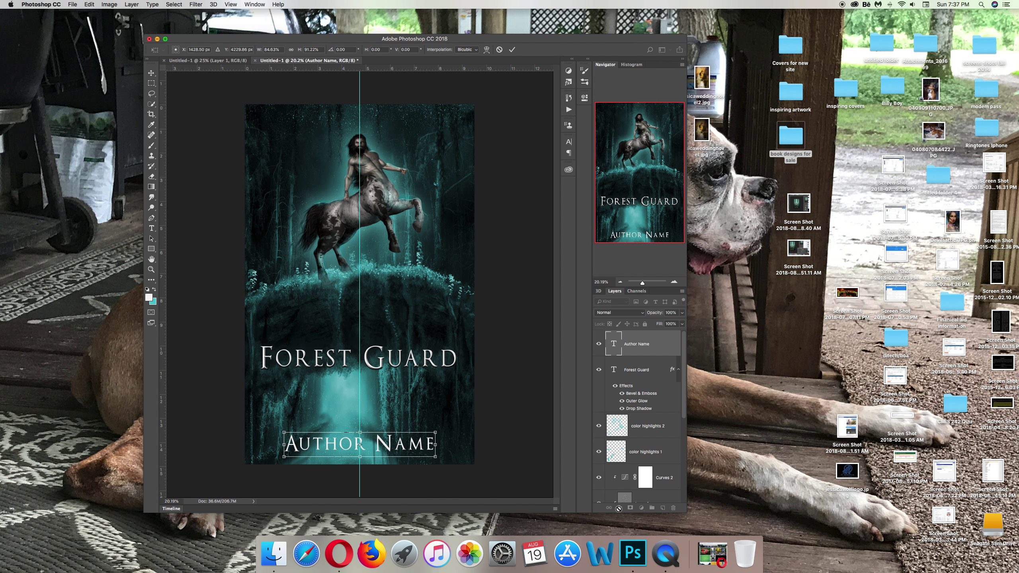
{"action": "left_click", "coordinate": [152, 73]}
{"action": "left_click", "coordinate": [575, 176]}
{"action": "left_click", "coordinate": [619, 509]}
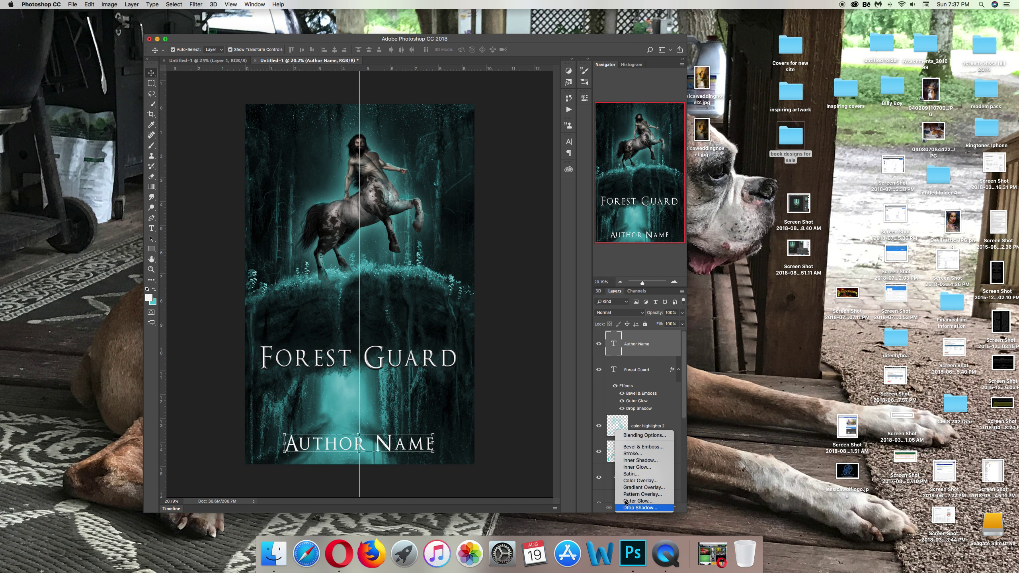
Give Author Name a size-43 Bevel & Emboss plus drop shadow and outer glow.
{"action": "left_click", "coordinate": [618, 430]}
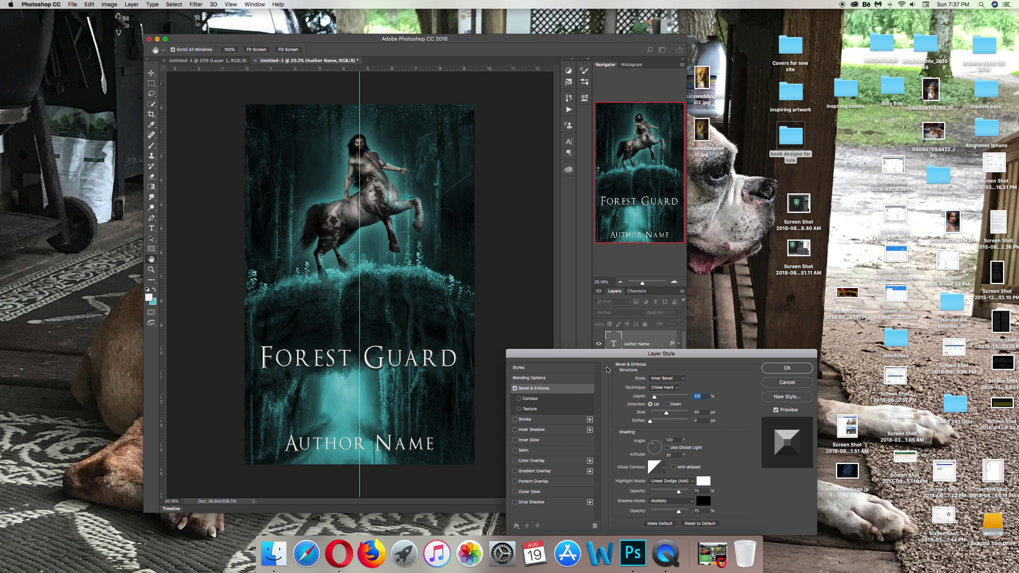
{"action": "left_click_drag", "start_coordinate": [666, 413], "coordinate": [659, 413]}
{"action": "left_click", "coordinate": [515, 502]}
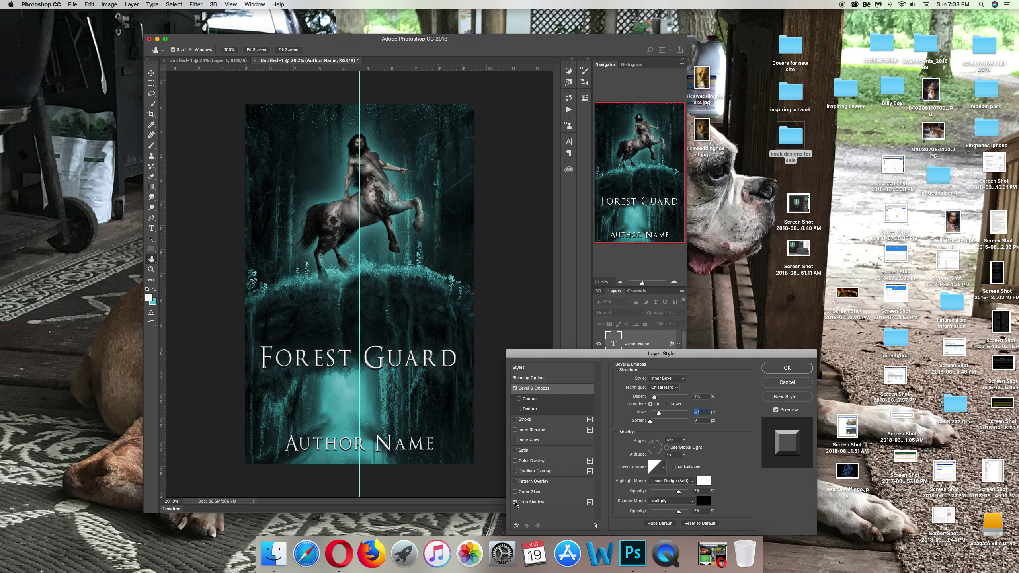
{"action": "left_click", "coordinate": [515, 491]}
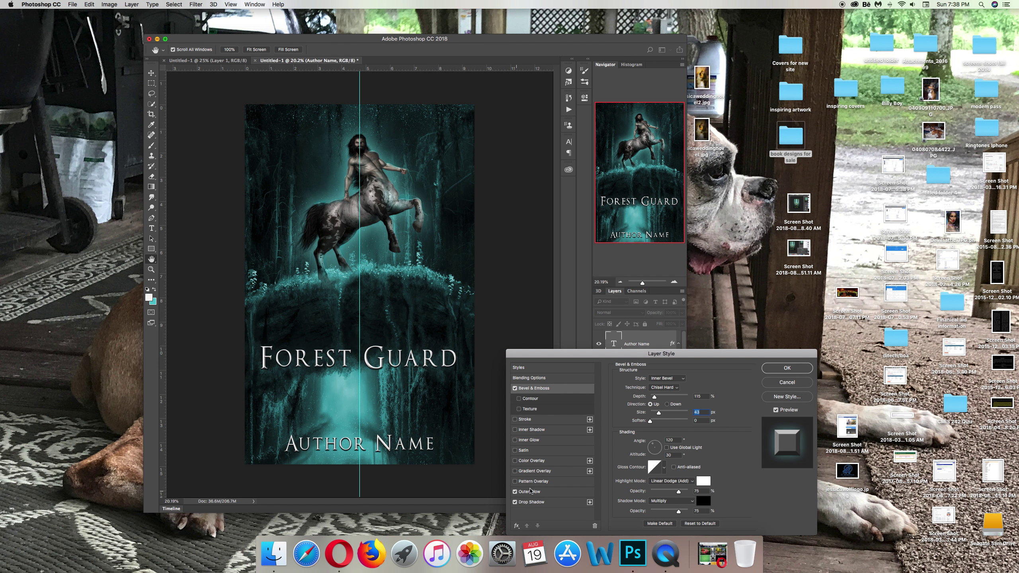
{"action": "left_click", "coordinate": [787, 369]}
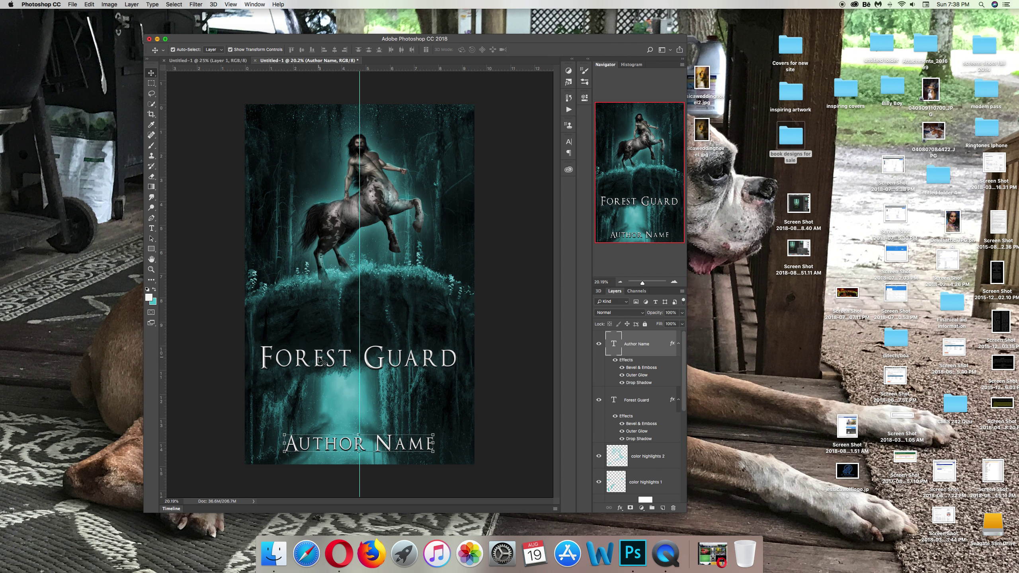
Move Author Name to the top of the cover and Forest Guard to the bottom.
{"action": "left_click_drag", "start_coordinate": [331, 360], "coordinate": [339, 400]}
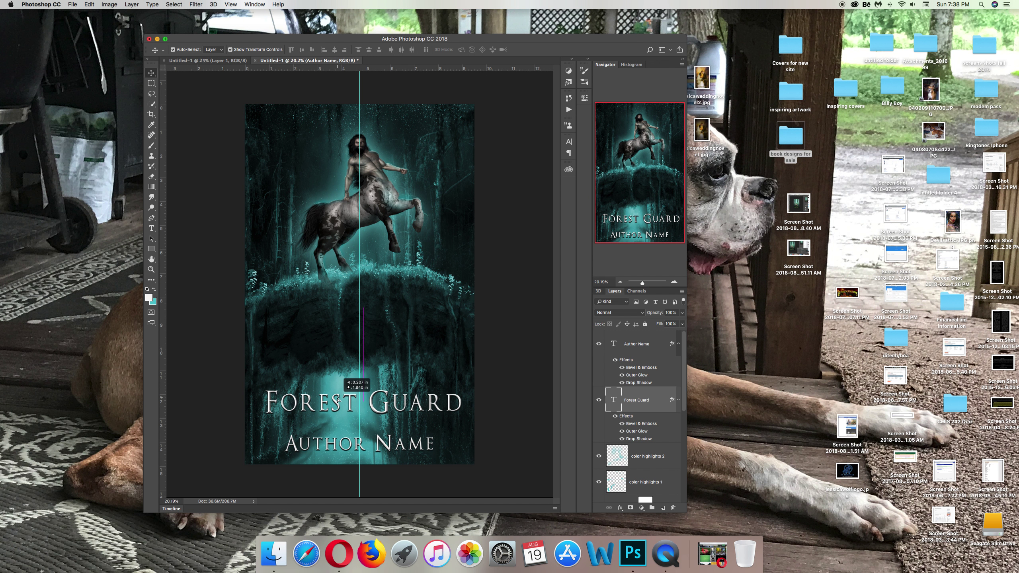
{"action": "left_click", "coordinate": [513, 346]}
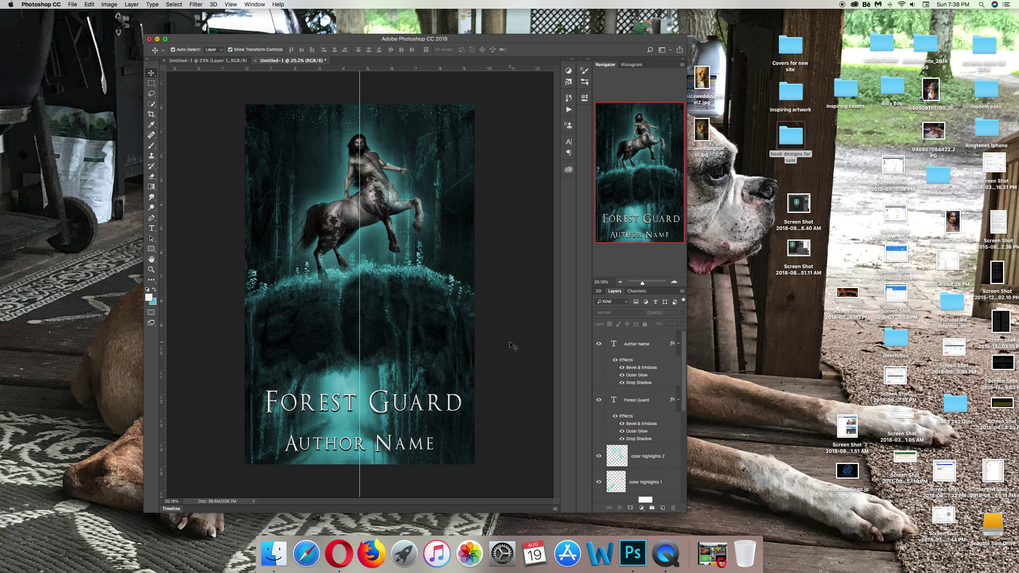
{"action": "left_click", "coordinate": [374, 410]}
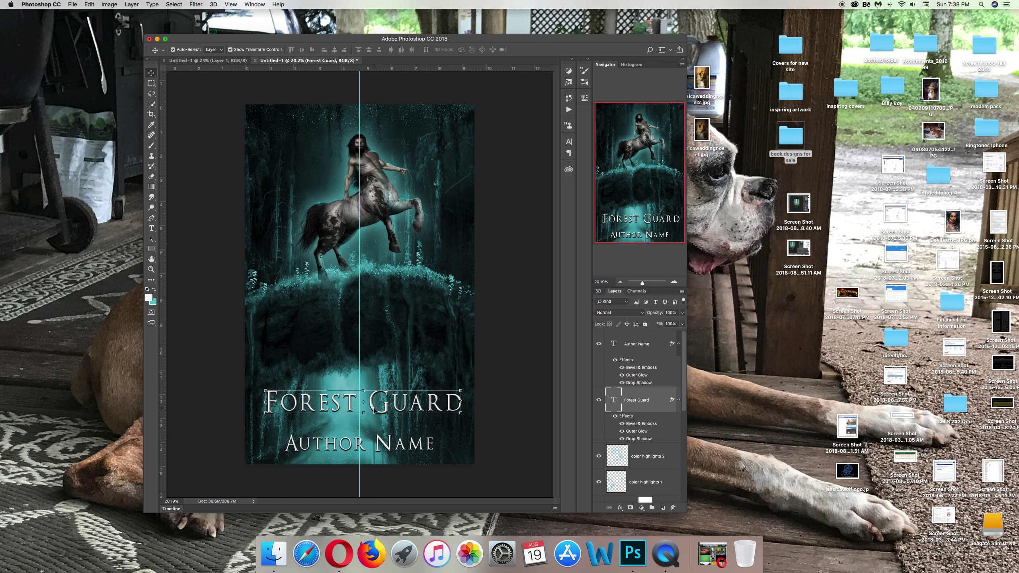
{"action": "left_click_drag", "start_coordinate": [385, 450], "coordinate": [383, 117]}
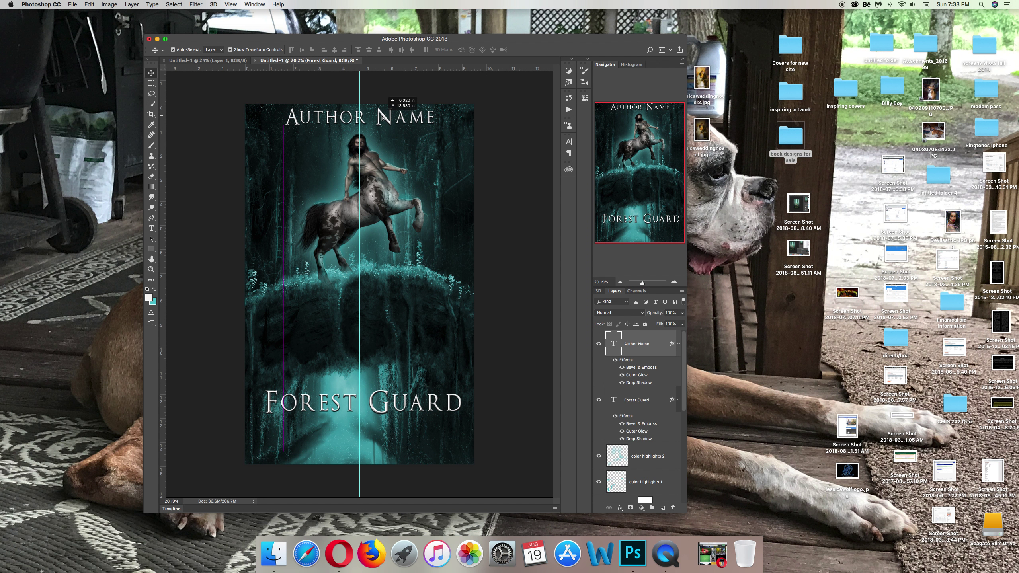
{"action": "left_click_drag", "start_coordinate": [379, 420], "coordinate": [376, 444]}
{"action": "left_click", "coordinate": [522, 436]}
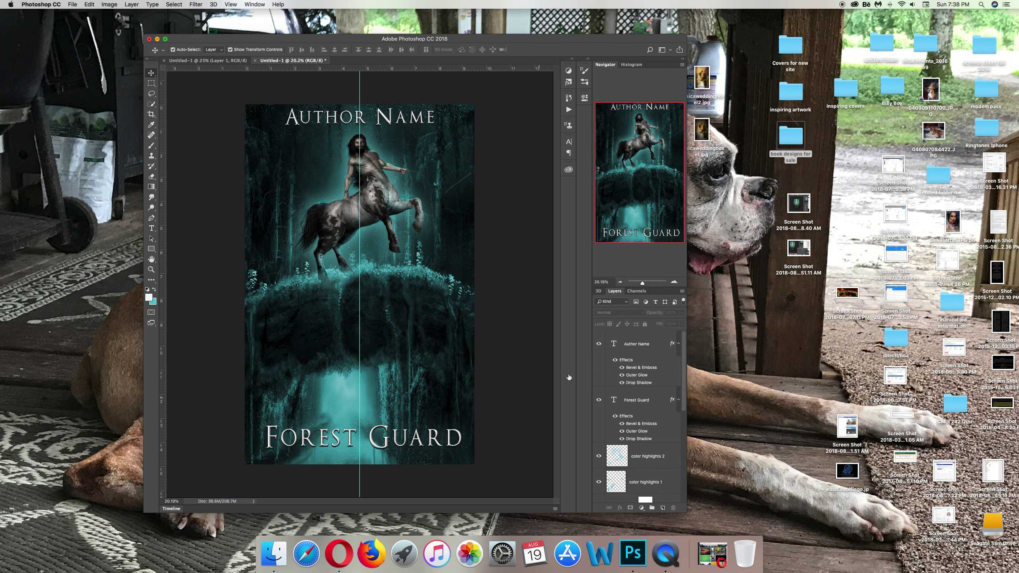
{"action": "left_click_drag", "start_coordinate": [642, 283], "coordinate": [641, 284]}
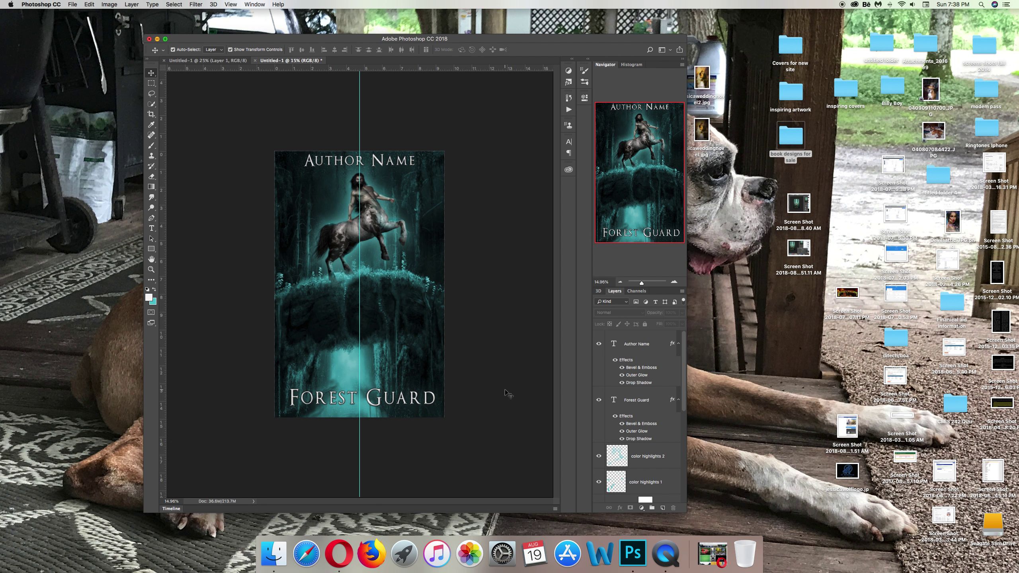
Set teal as the foreground colour and select all the Forest Guard title text.
{"action": "left_click", "coordinate": [154, 290]}
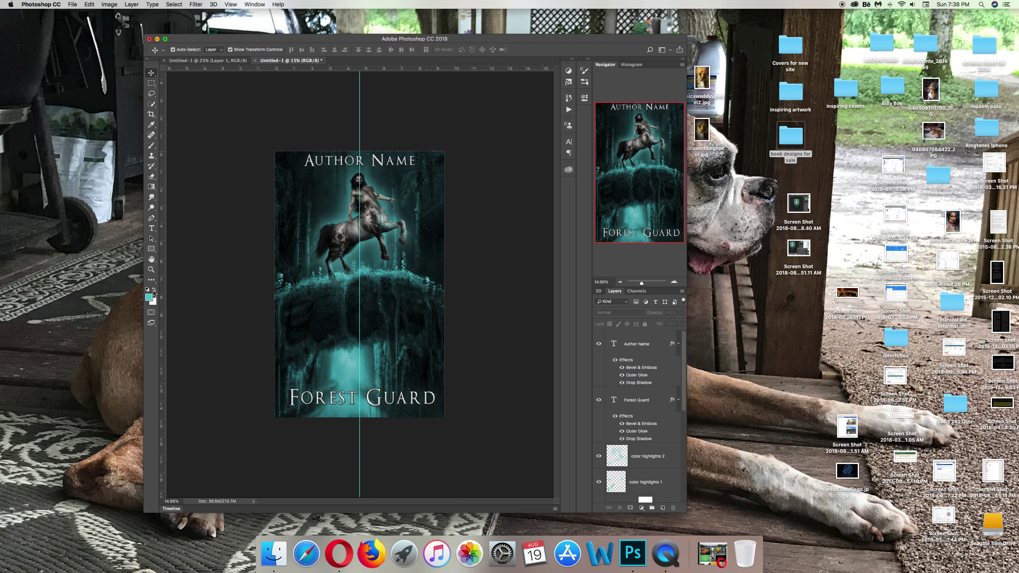
{"action": "left_click", "coordinate": [152, 228]}
{"action": "left_click_drag", "start_coordinate": [290, 395], "coordinate": [438, 399]}
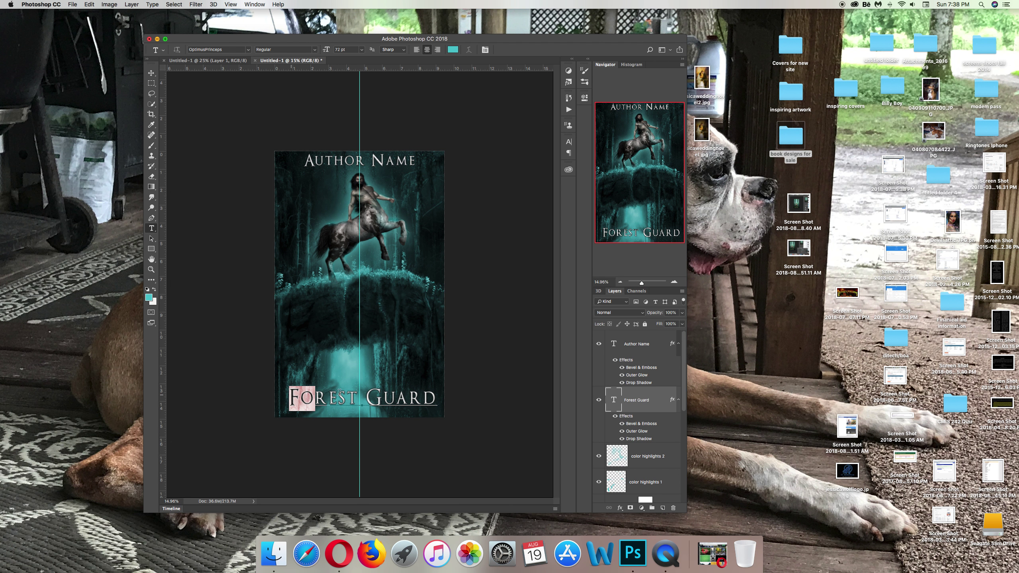
Recolour the selected Forest Guard text bright cyan and commit the edit.
{"action": "left_click", "coordinate": [149, 298]}
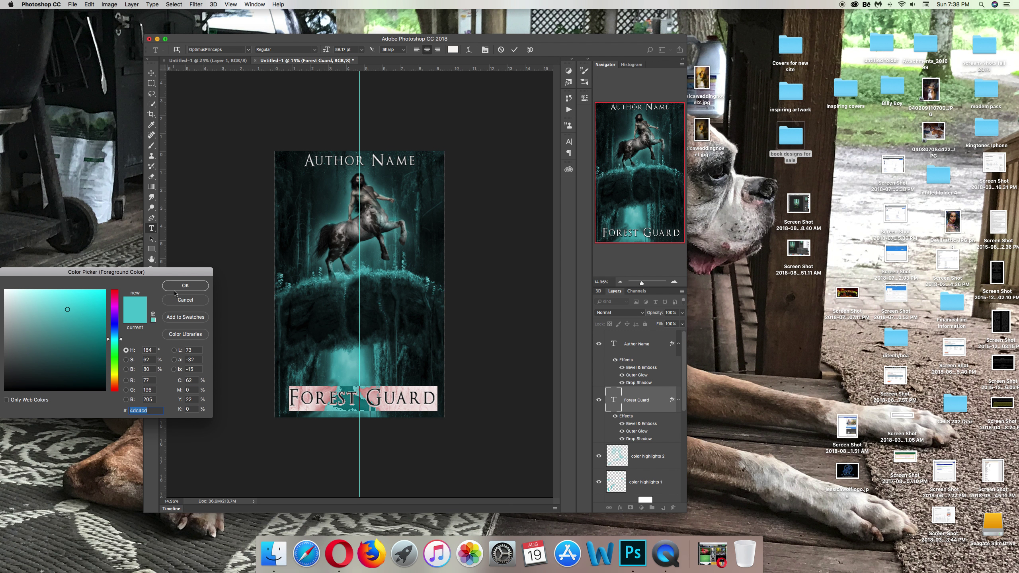
{"action": "left_click", "coordinate": [93, 294]}
{"action": "left_click", "coordinate": [175, 287]}
{"action": "key", "text": "super+Return"}
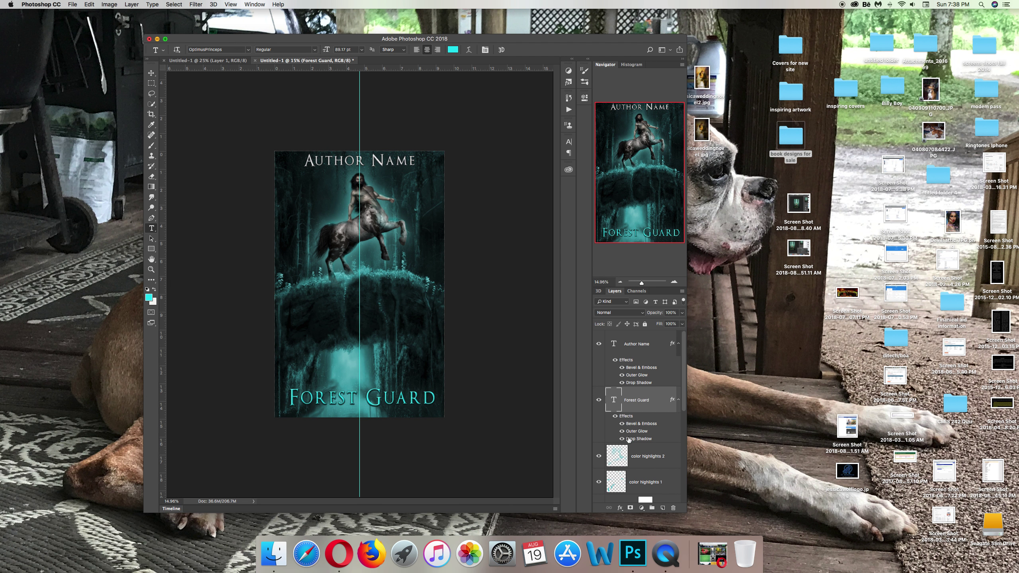
{"action": "left_click", "coordinate": [637, 456]}
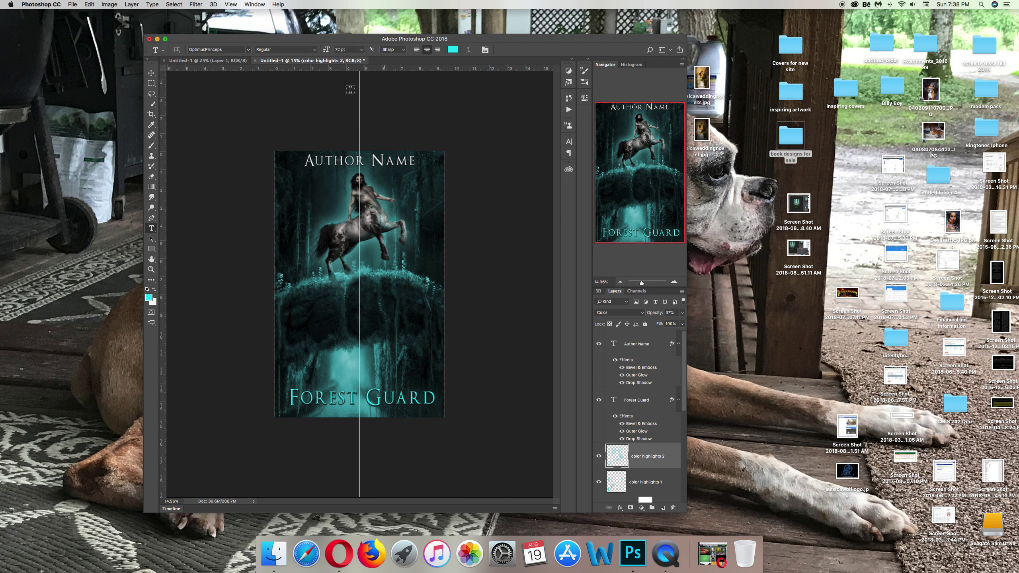
Create an empty Layer 2 and set up the Gradient Tool with a chosen preset.
{"action": "left_click", "coordinate": [130, 6]}
{"action": "left_click", "coordinate": [261, 17]}
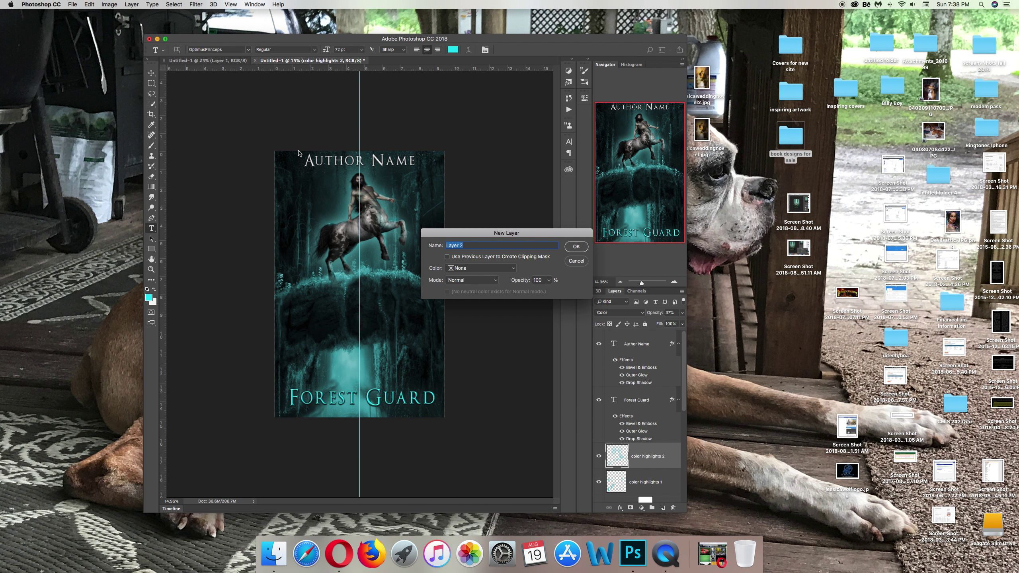
{"action": "left_click", "coordinate": [576, 246]}
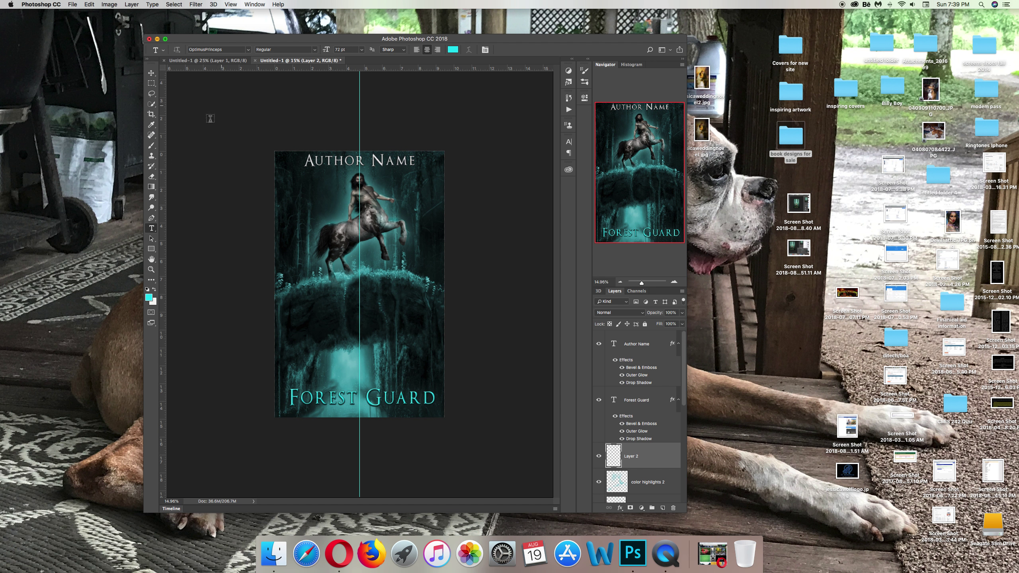
{"action": "left_click", "coordinate": [150, 187]}
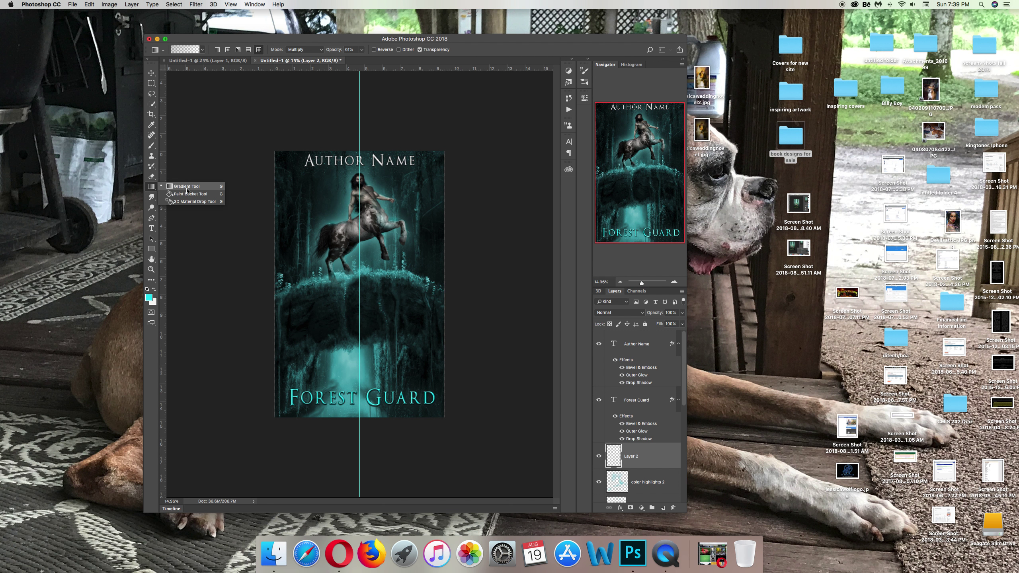
{"action": "left_click", "coordinate": [187, 190]}
{"action": "left_click", "coordinate": [202, 51]}
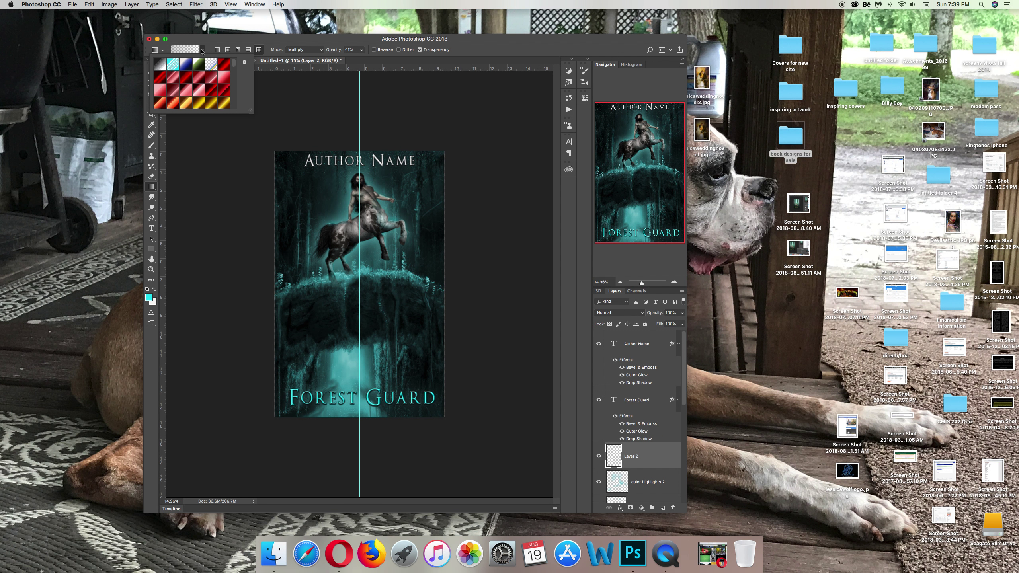
{"action": "left_click_drag", "start_coordinate": [234, 64], "coordinate": [237, 106]}
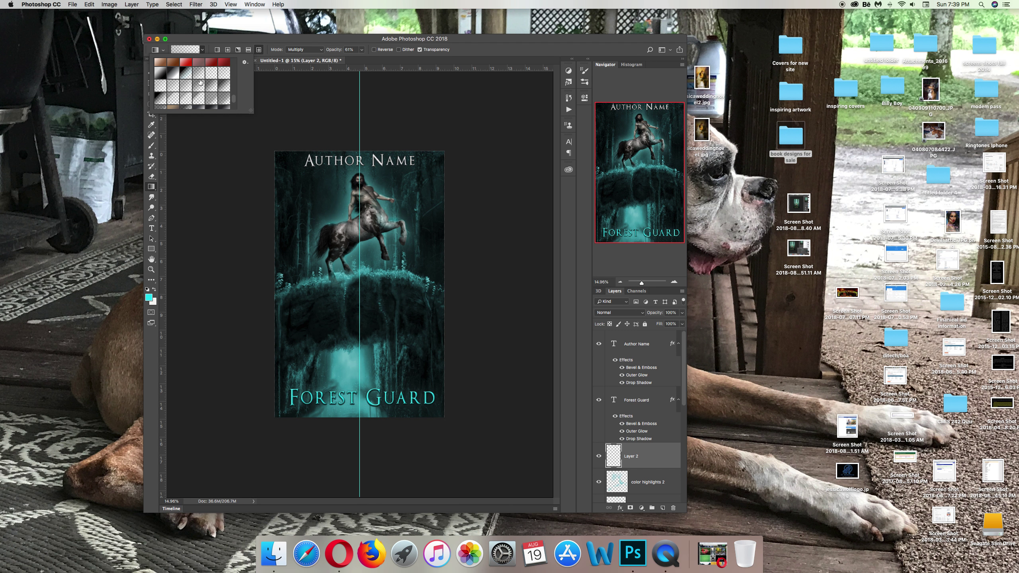
{"action": "left_click", "coordinate": [189, 86]}
{"action": "left_click", "coordinate": [194, 177]}
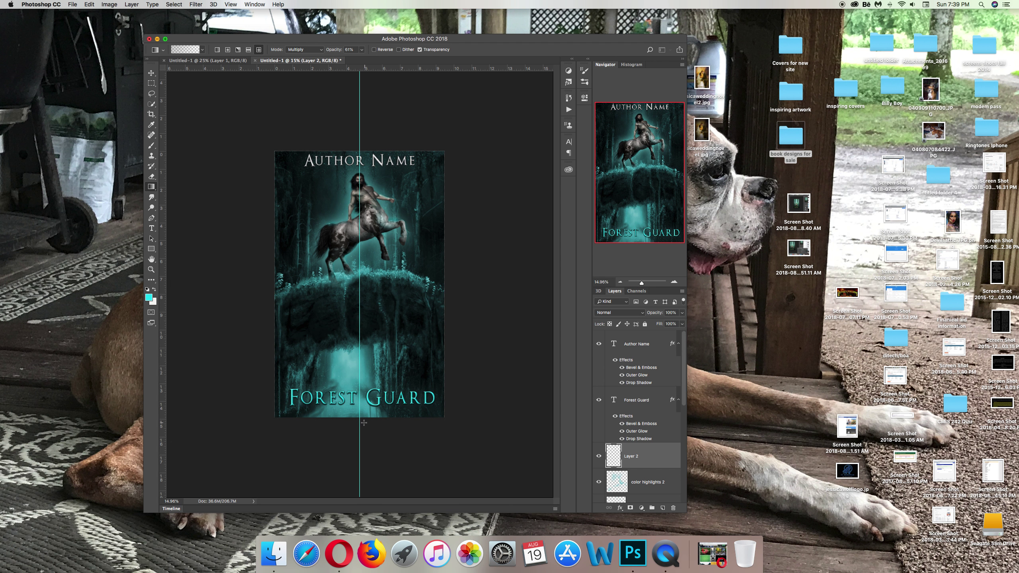
Draw a linear fade up from the cover bottom on Layer 2 and compare it on/off.
{"action": "left_click_drag", "start_coordinate": [358, 422], "coordinate": [360, 337]}
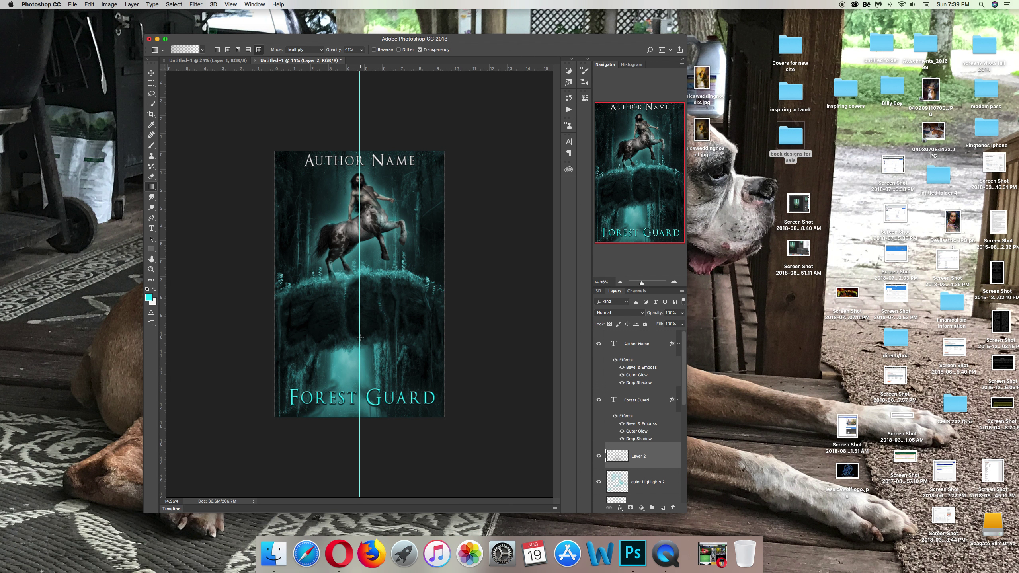
{"action": "left_click_drag", "start_coordinate": [353, 436], "coordinate": [353, 334]}
{"action": "left_click", "coordinate": [217, 50]}
{"action": "left_click_drag", "start_coordinate": [351, 433], "coordinate": [352, 335]}
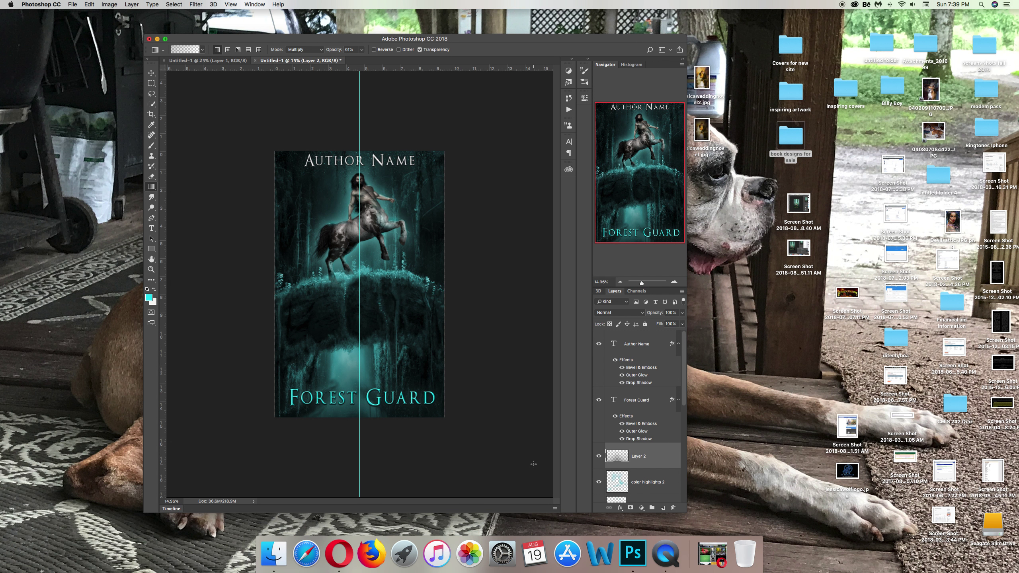
{"action": "left_click", "coordinate": [599, 457]}
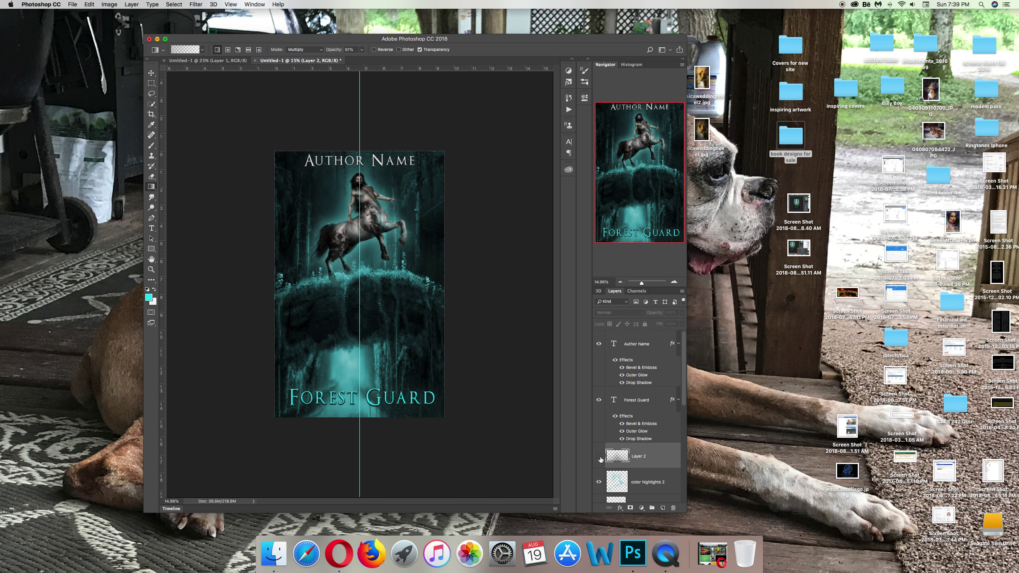
{"action": "left_click", "coordinate": [599, 456]}
{"action": "left_click", "coordinate": [599, 456]}
{"action": "left_click", "coordinate": [599, 456]}
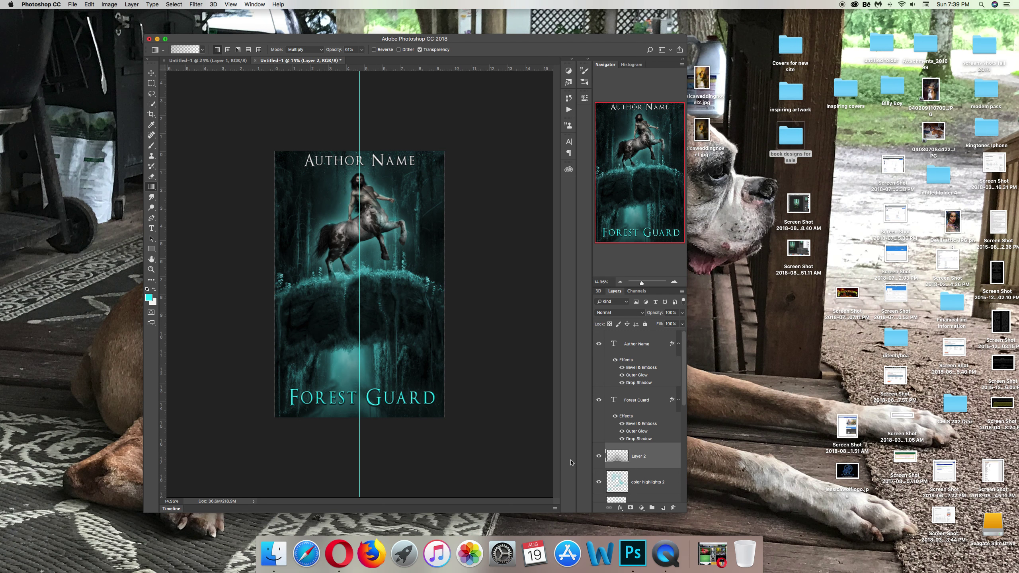
Rename Layer 2 to 'gradient fadeblack'.
{"action": "right_click", "coordinate": [634, 459]}
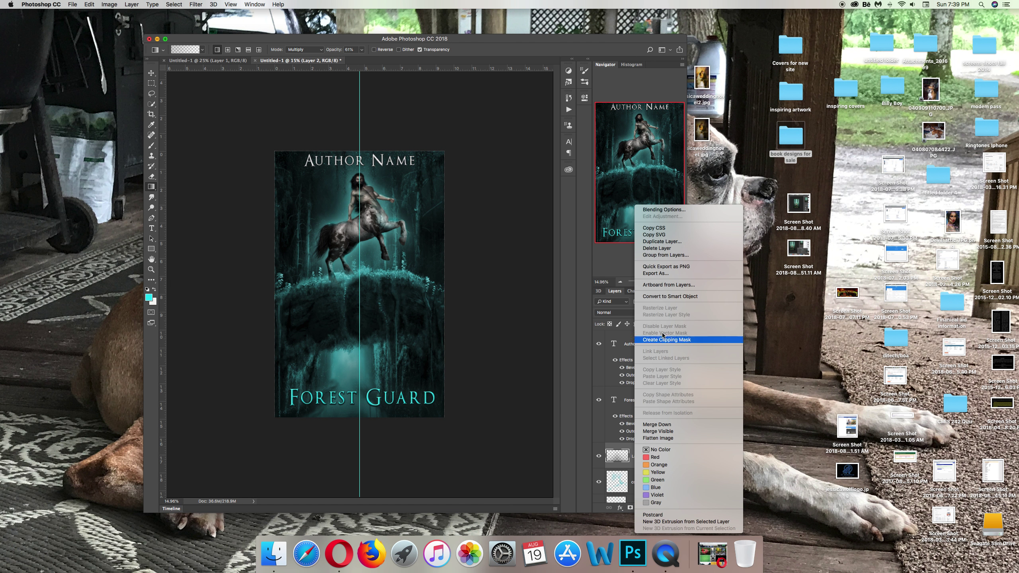
{"action": "left_click", "coordinate": [613, 456]}
{"action": "double_click", "coordinate": [638, 457]}
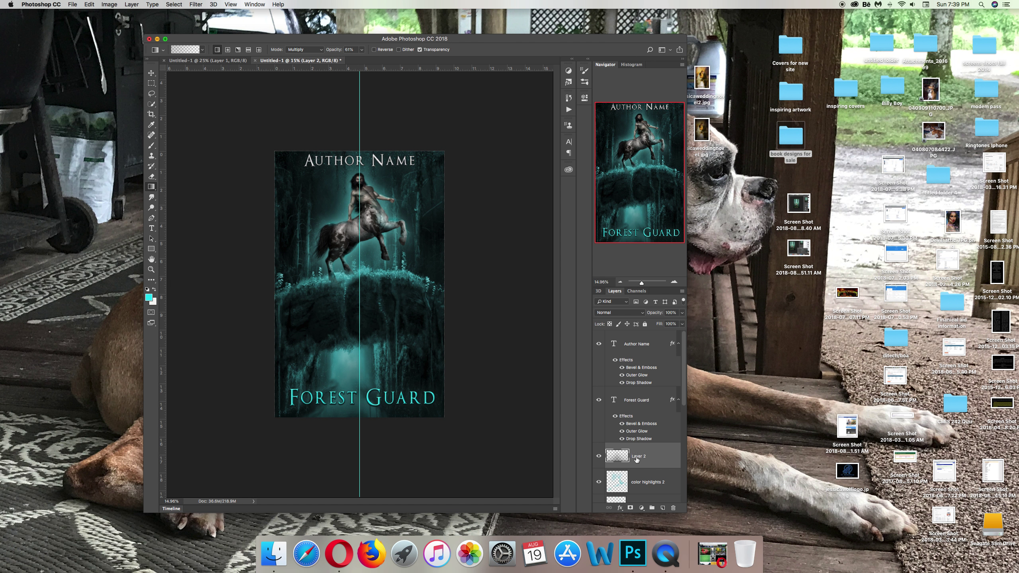
{"action": "type", "text": "gradient f"}
{"action": "type", "text": "adebl"}
{"action": "type", "text": "ack"}
{"action": "key", "text": "Return"}
Toggle the gradient fadeblack layer's visibility to compare, leaving it hidden.
{"action": "left_click", "coordinate": [599, 457]}
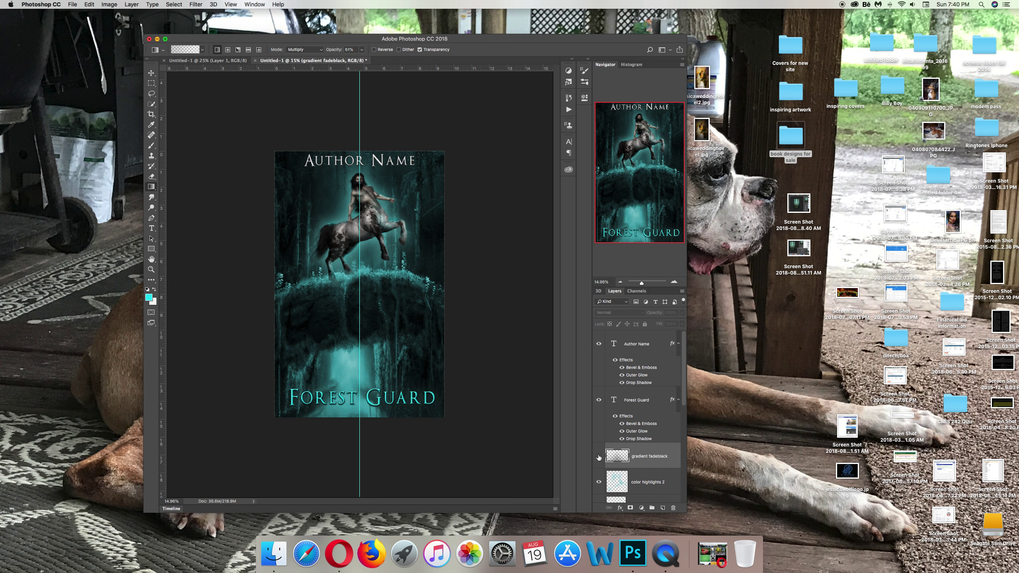
{"action": "left_click", "coordinate": [599, 457]}
{"action": "left_click", "coordinate": [598, 457]}
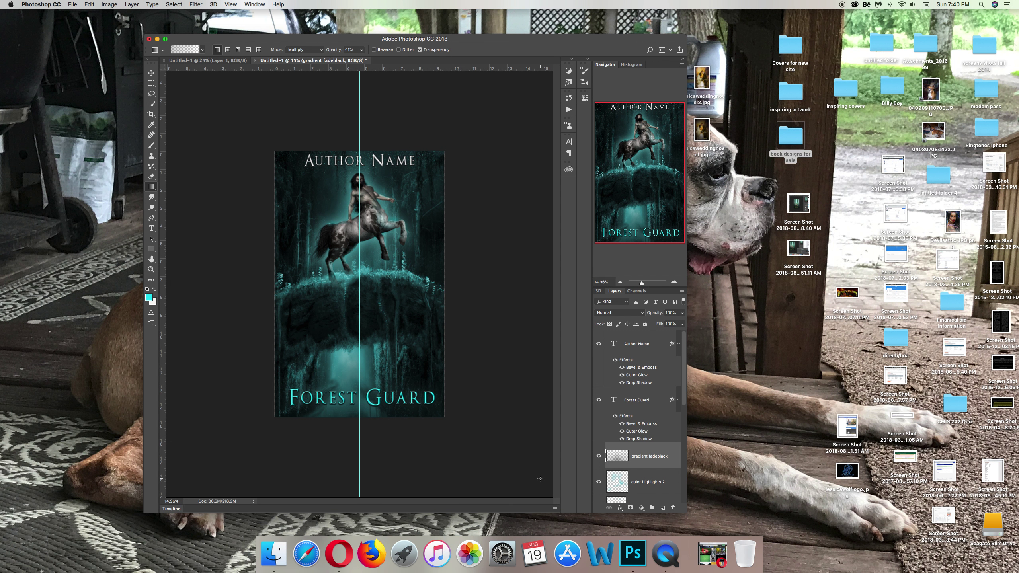
{"action": "left_click", "coordinate": [598, 457]}
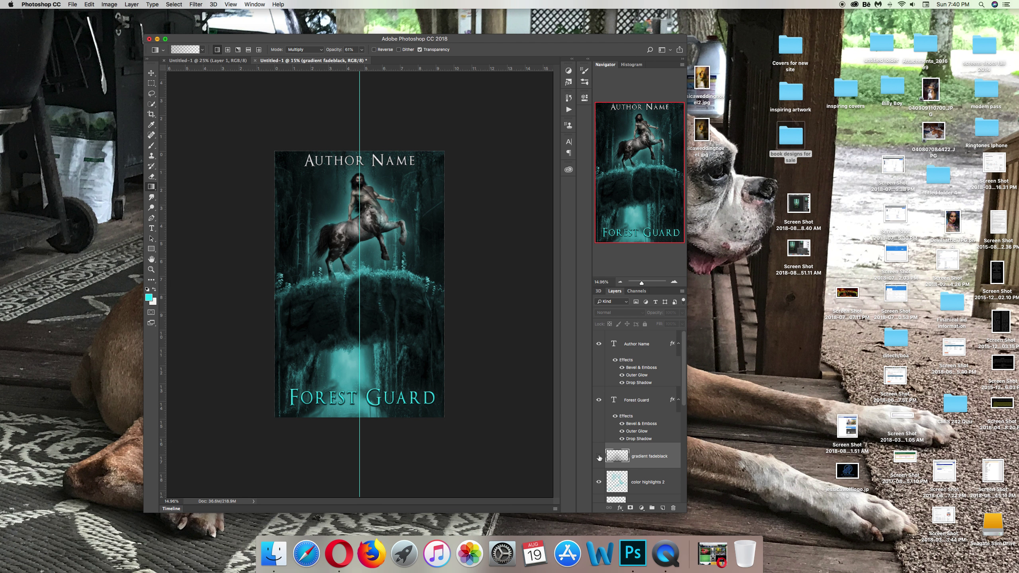
{"action": "left_click", "coordinate": [599, 457]}
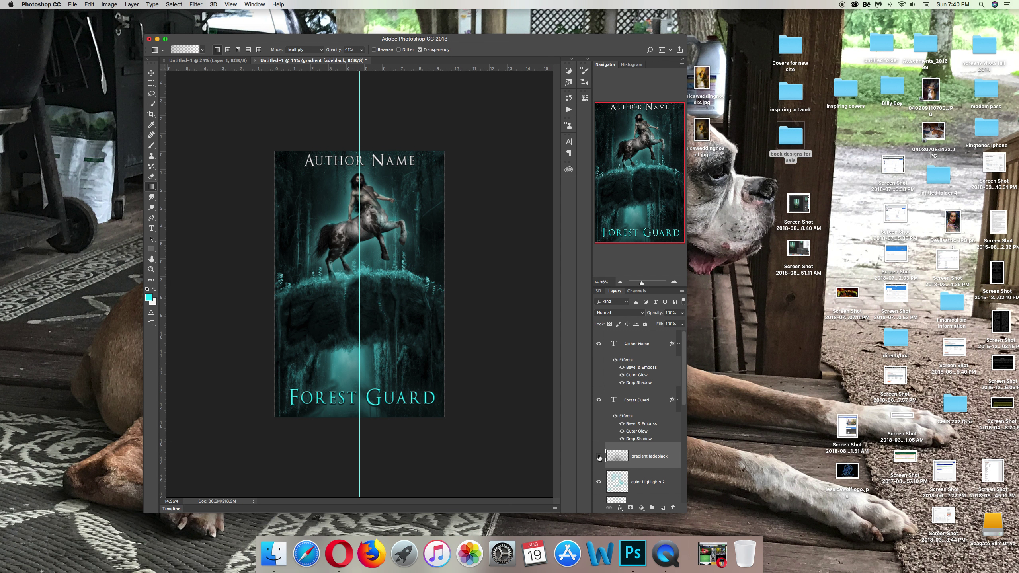
{"action": "left_click", "coordinate": [599, 458]}
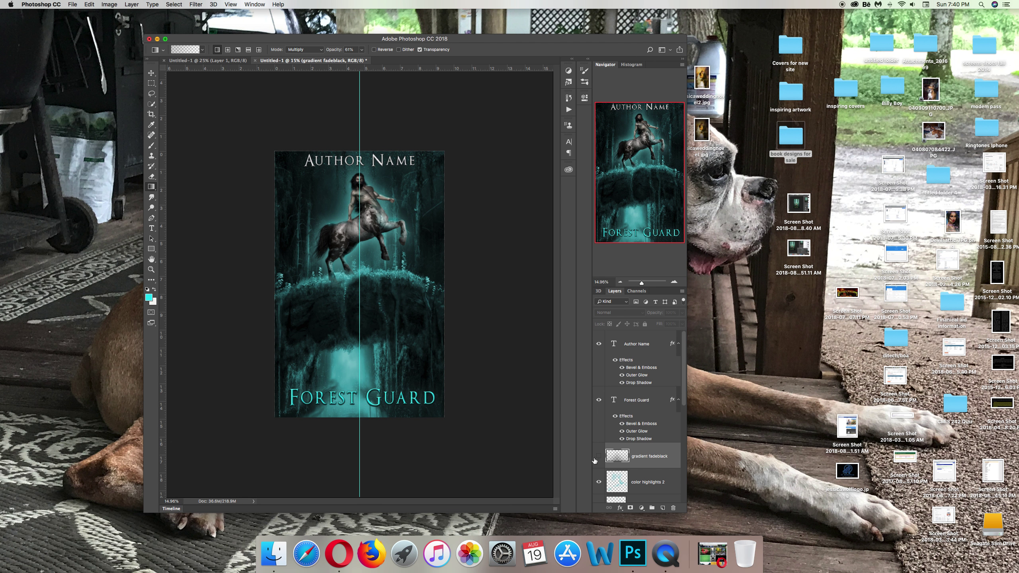
{"action": "left_click", "coordinate": [132, 5]}
Create a new empty layer and set the Gradient Tool to Linear.
{"action": "left_click", "coordinate": [245, 19]}
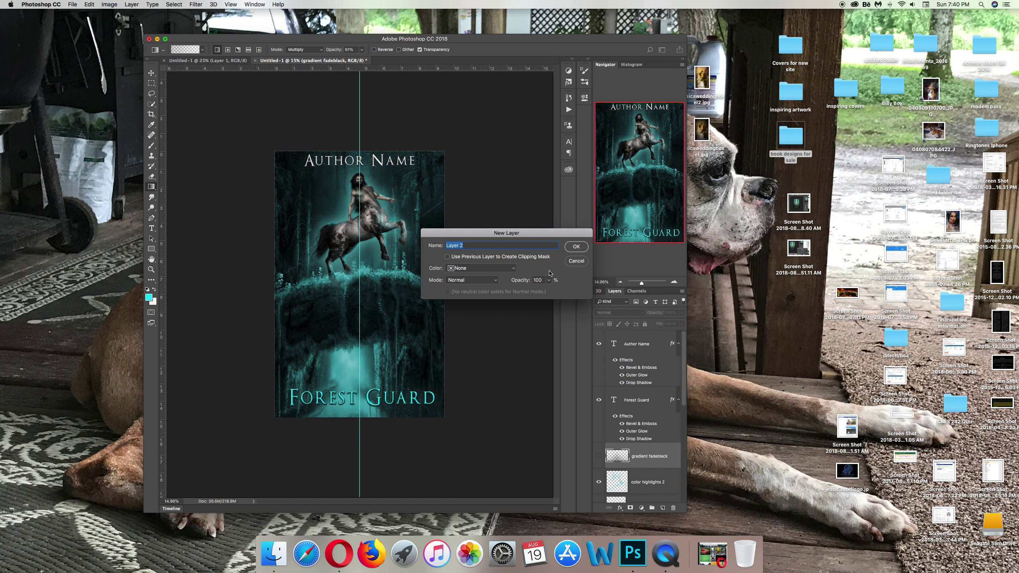
{"action": "left_click", "coordinate": [576, 246]}
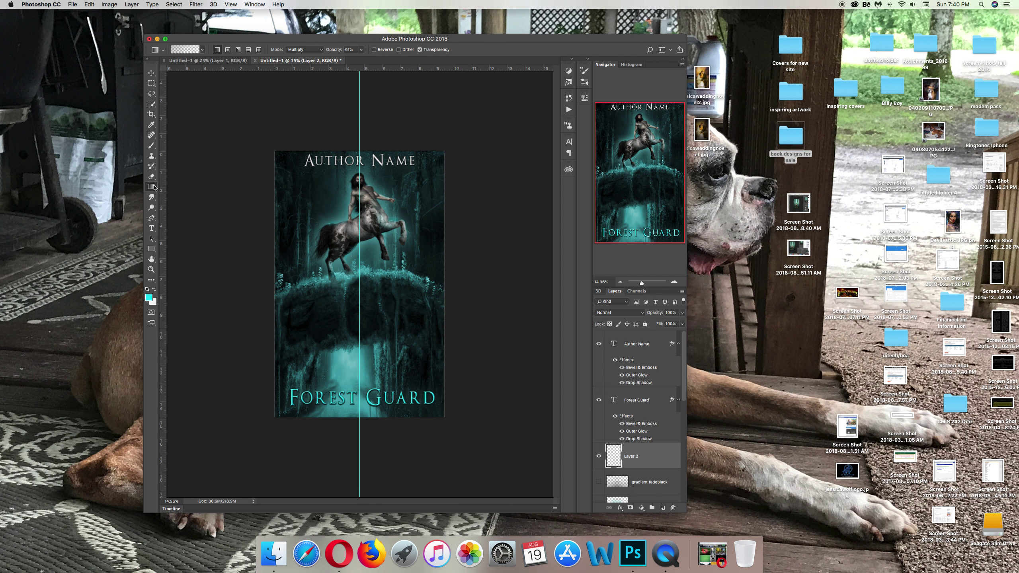
{"action": "right_click", "coordinate": [154, 188]}
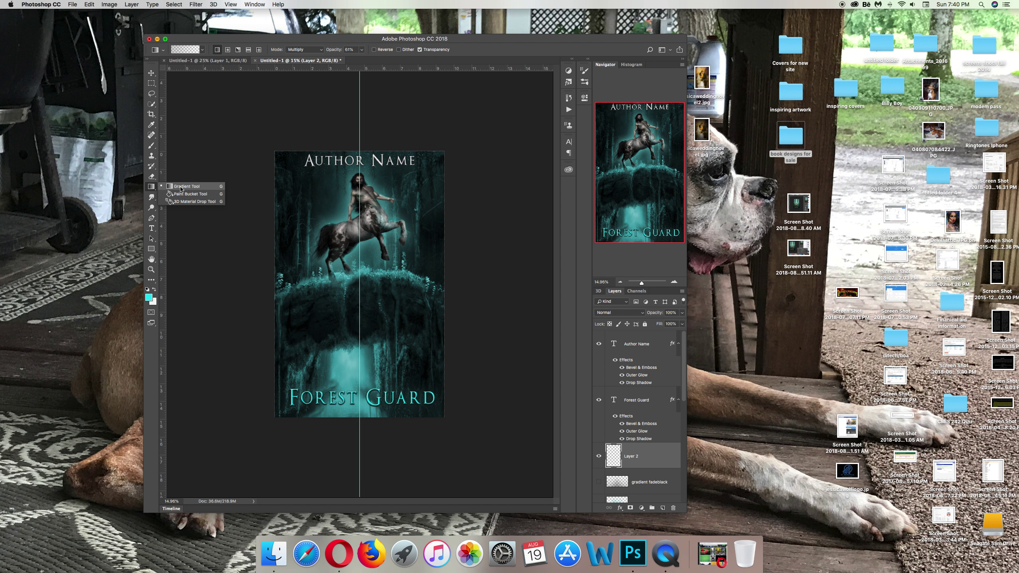
{"action": "left_click", "coordinate": [181, 188]}
{"action": "left_click", "coordinate": [202, 50]}
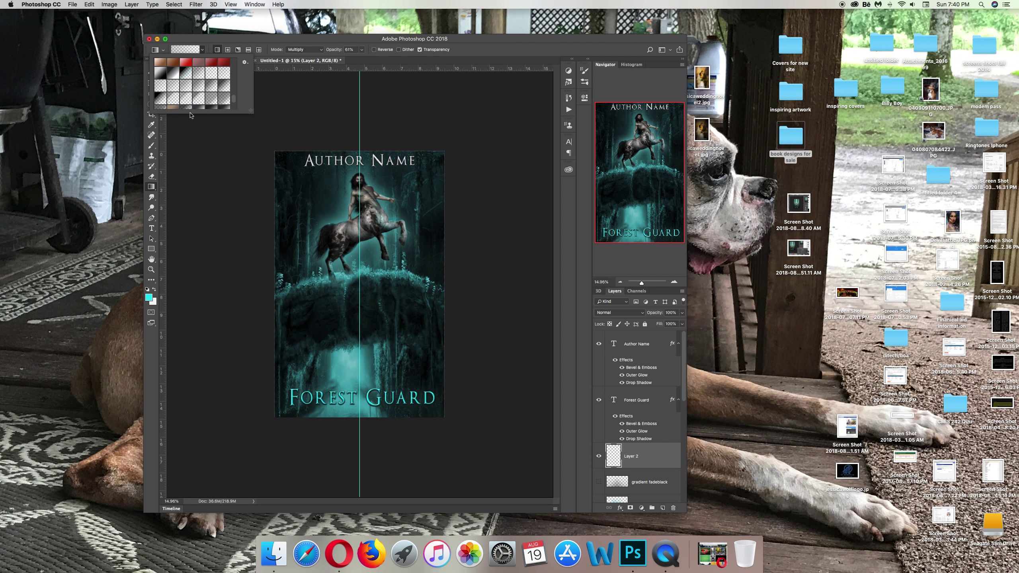
{"action": "left_click", "coordinate": [206, 156]}
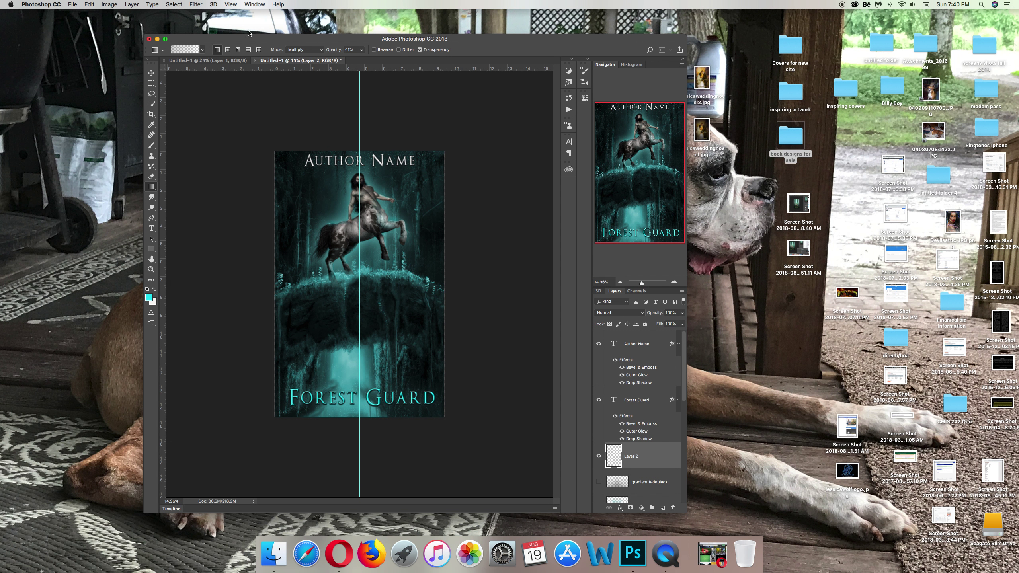
{"action": "left_click", "coordinate": [227, 50]}
{"action": "left_click", "coordinate": [259, 49]}
{"action": "left_click", "coordinate": [217, 50]}
Draw a dark linear fade up from the bottom and compare it with gradient fadeblack.
{"action": "left_click_drag", "start_coordinate": [357, 426], "coordinate": [360, 317]}
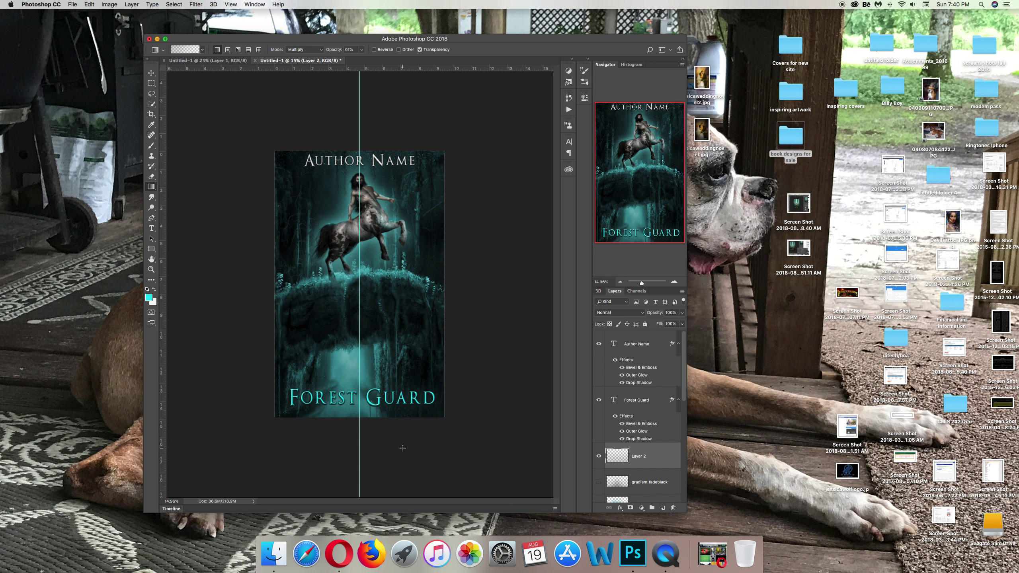
{"action": "left_click", "coordinate": [600, 458]}
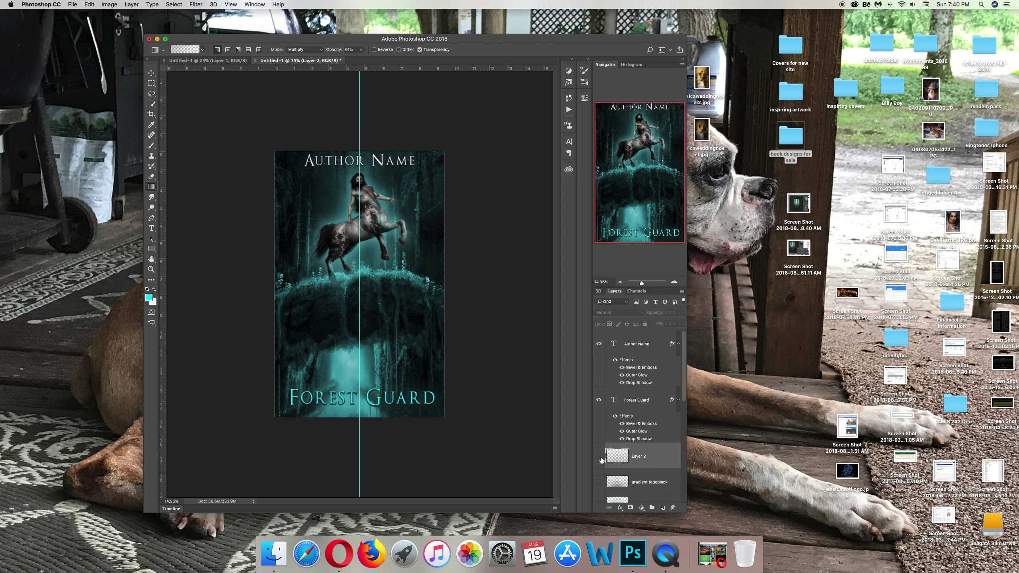
{"action": "left_click", "coordinate": [599, 458]}
{"action": "left_click", "coordinate": [600, 482]}
{"action": "left_click", "coordinate": [599, 483]}
{"action": "left_click", "coordinate": [599, 458]}
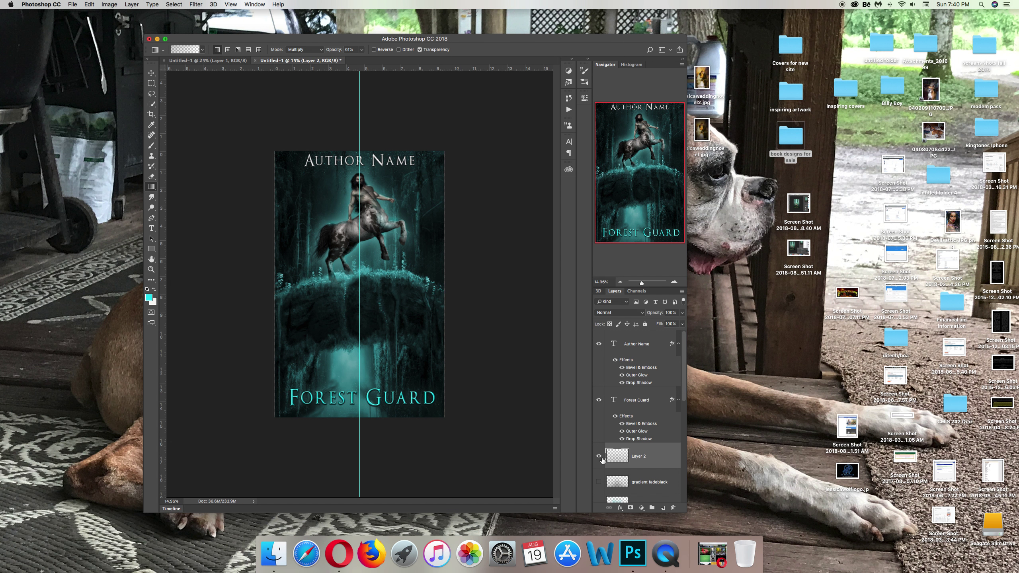
{"action": "left_click", "coordinate": [600, 457]}
Delete the gradient fadeblack layer and rename the new layer 'gradientfade'.
{"action": "scroll", "coordinate": [646, 462], "scroll_direction": "down", "scroll_amount": 2}
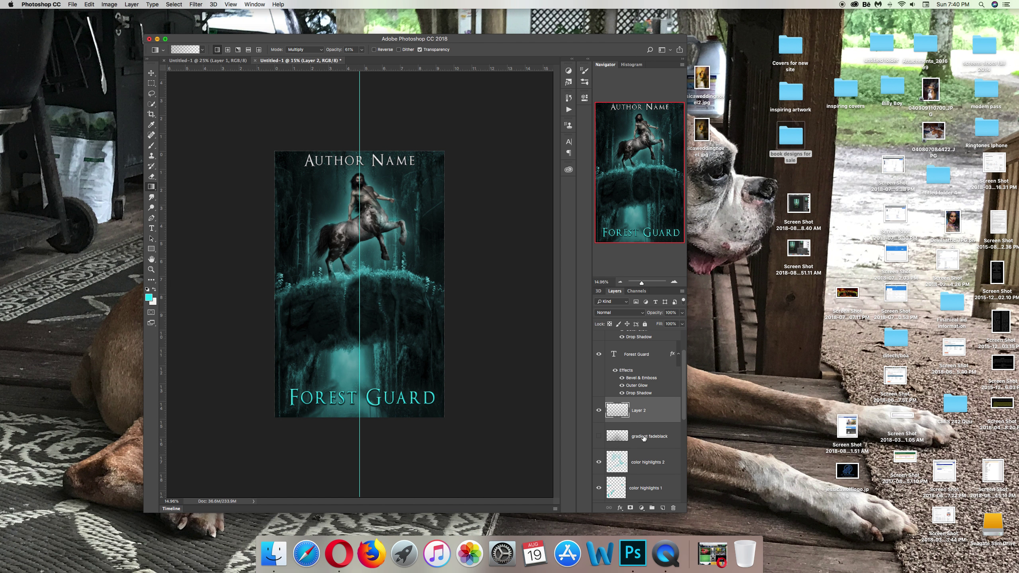
{"action": "left_click_drag", "start_coordinate": [644, 437], "coordinate": [674, 508]}
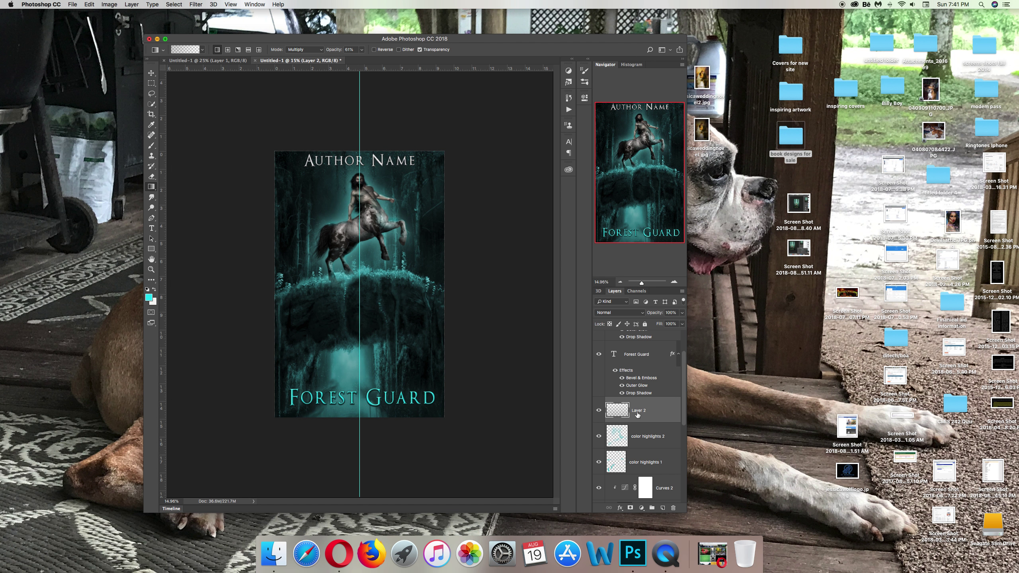
{"action": "type", "text": "dientfade"}
{"action": "key", "text": "Return"}
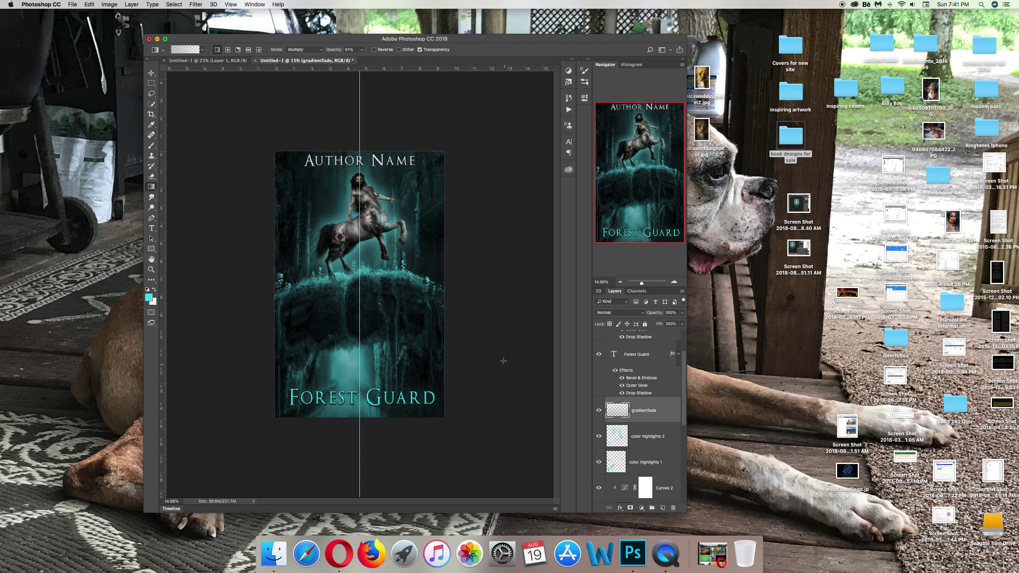